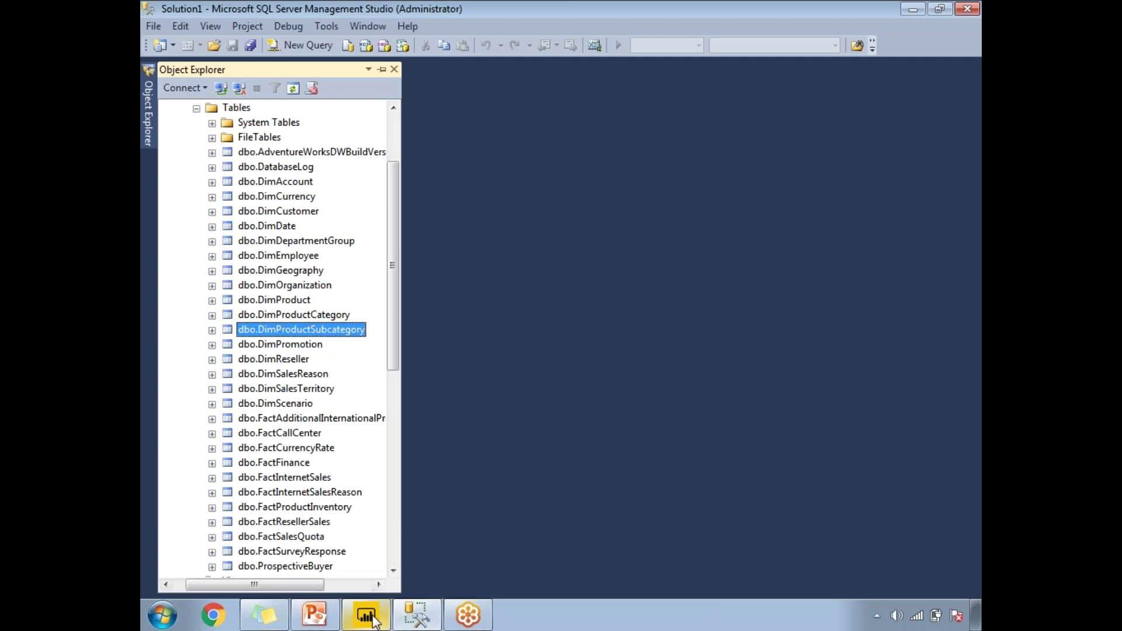
Switch to Power BI Desktop and connect to the SQL Server .\sql2012 in Import mode
{"action": "left_click", "coordinate": [373, 619]}
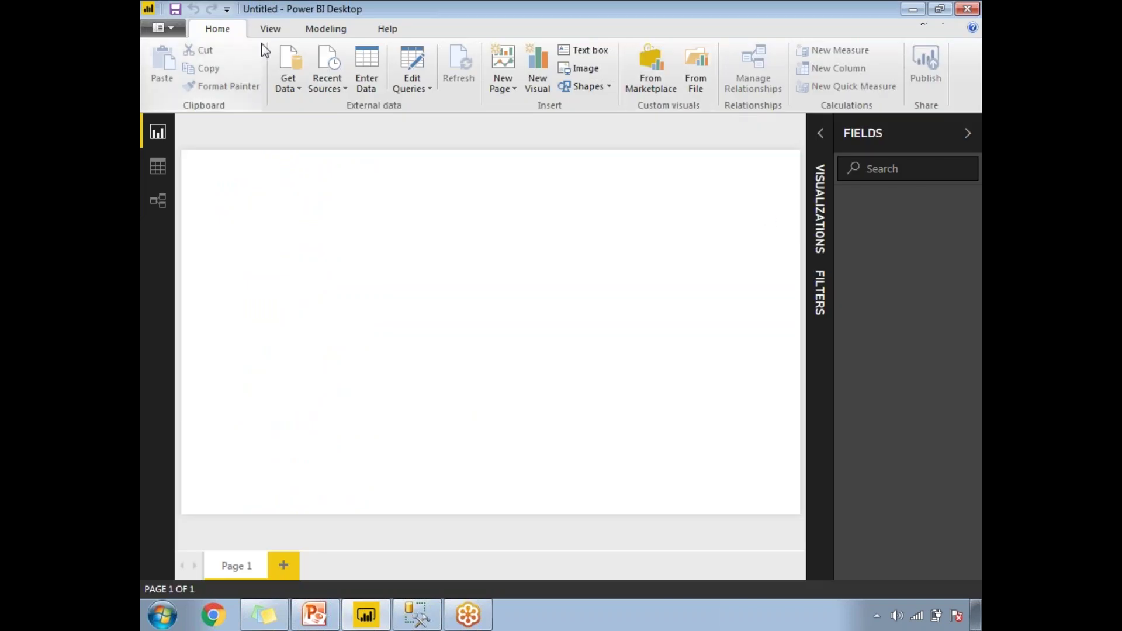
{"action": "left_click", "coordinate": [296, 92]}
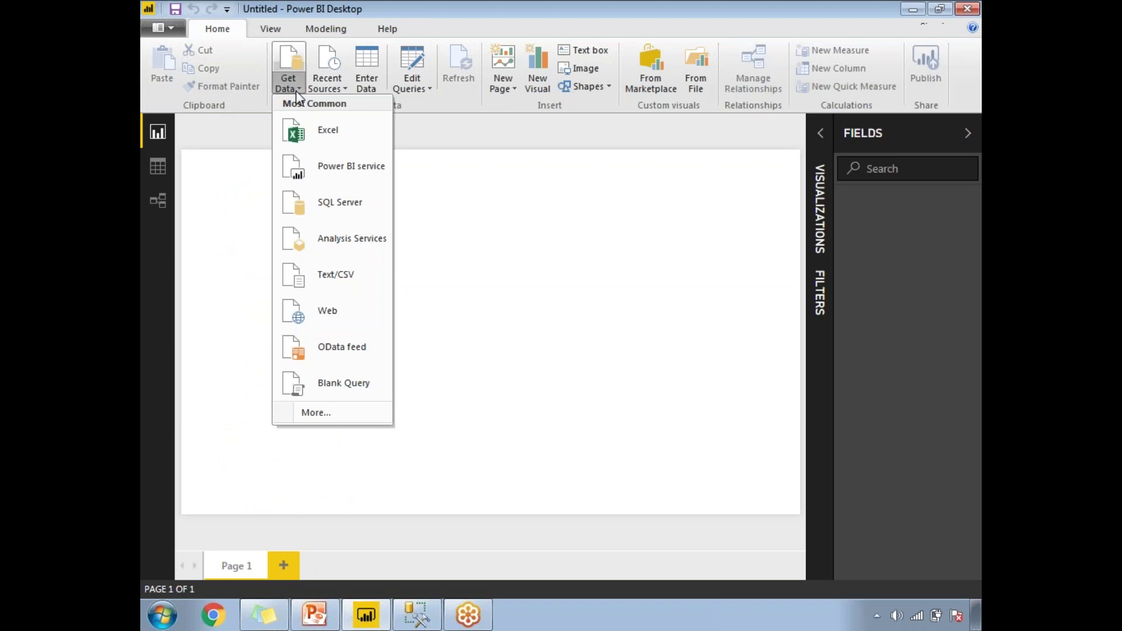
{"action": "left_click", "coordinate": [318, 202]}
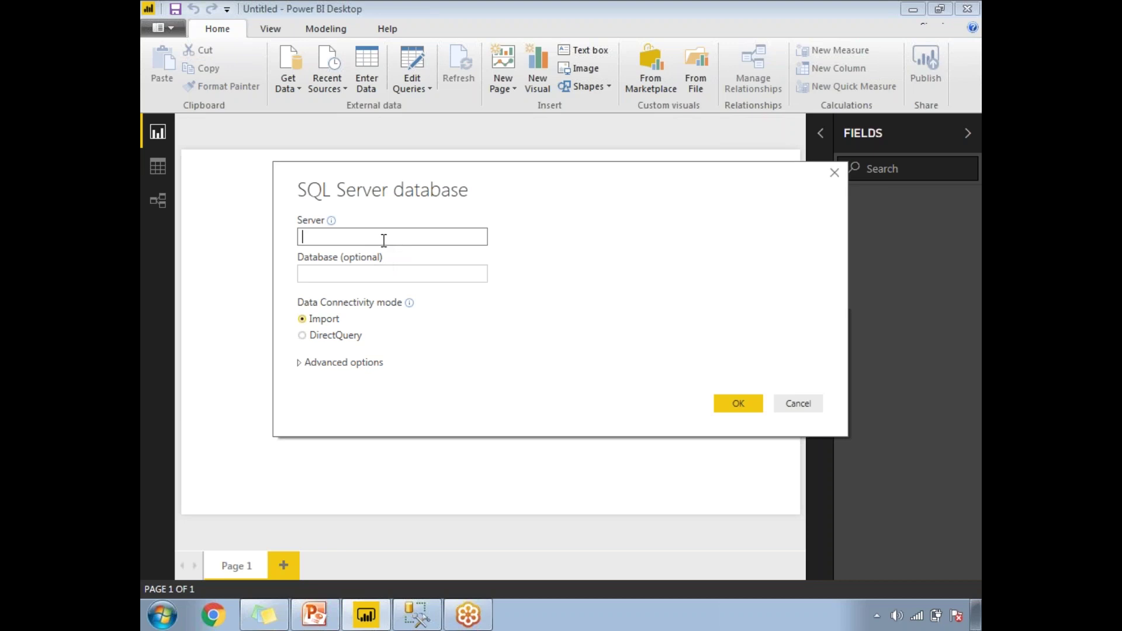
{"action": "type", "text": ".\\sql2012"}
{"action": "left_click", "coordinate": [731, 404]}
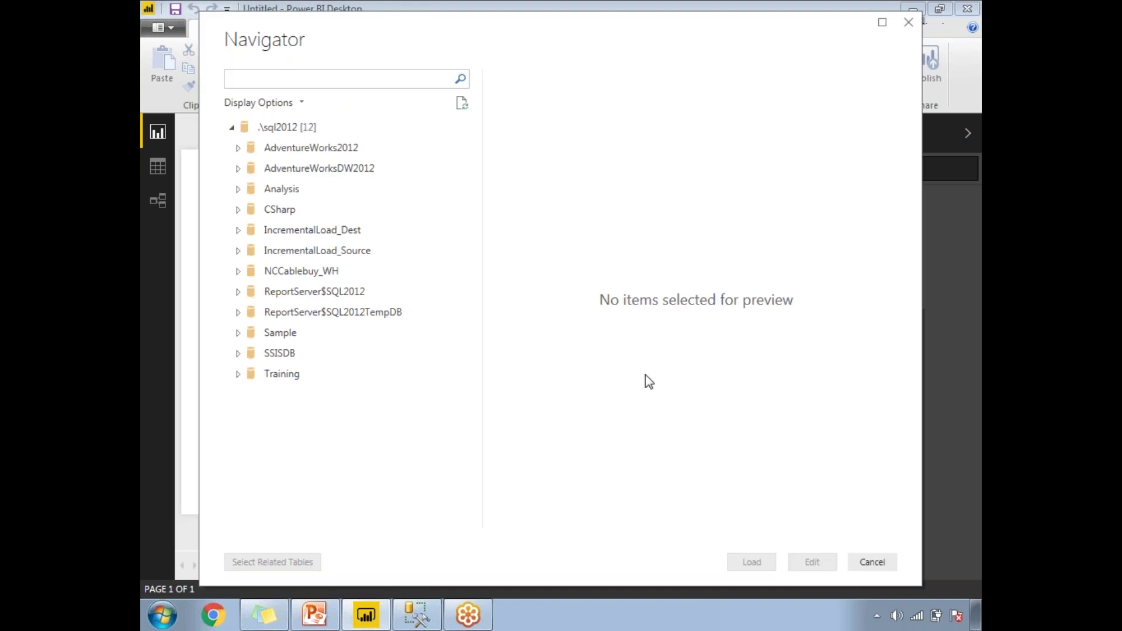
Load DimProduct, DimProductCategory, DimProductSubcategory and FactResellerSales from the AdventureWorksDW2012 database
{"action": "left_click", "coordinate": [236, 173]}
{"action": "left_click", "coordinate": [238, 169]}
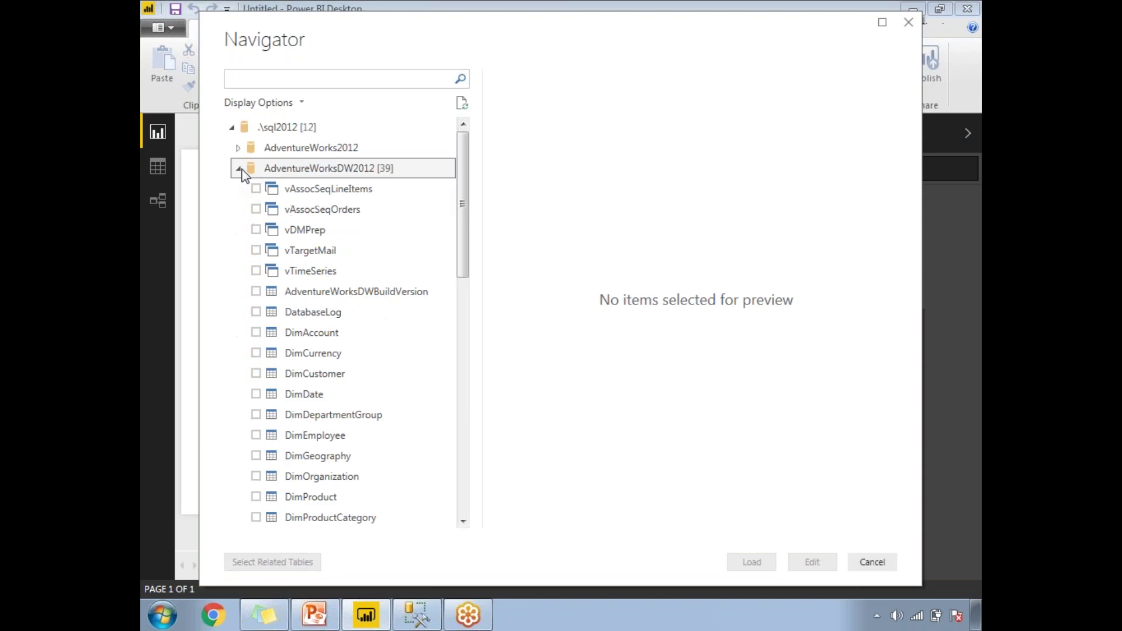
{"action": "left_click_drag", "start_coordinate": [467, 251], "coordinate": [468, 336]}
{"action": "left_click", "coordinate": [255, 253]}
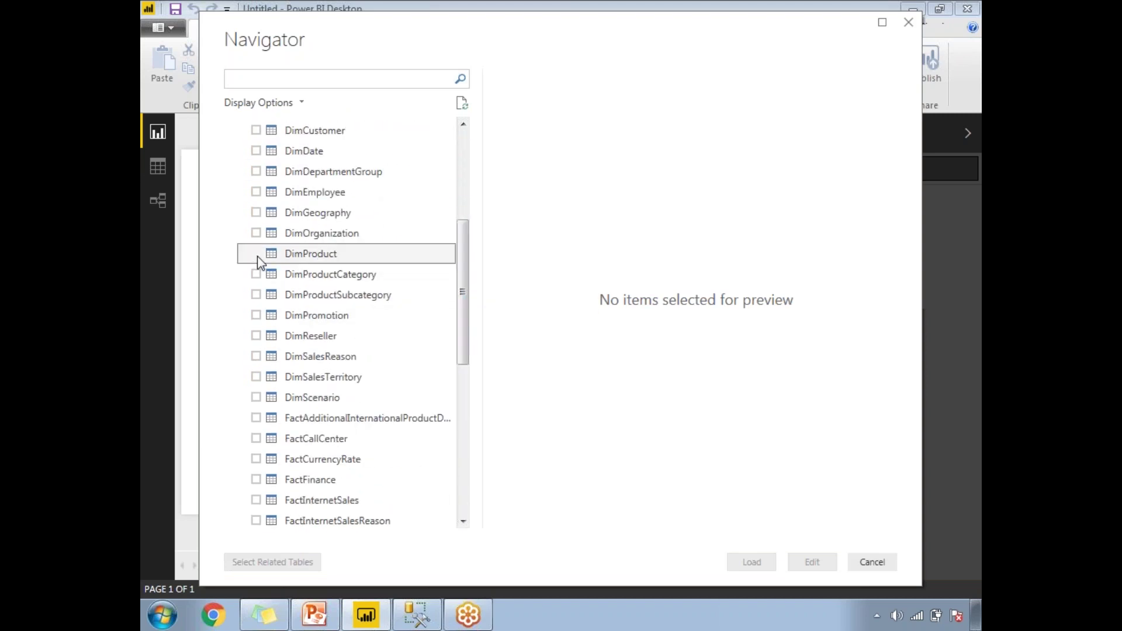
{"action": "left_click", "coordinate": [256, 274]}
{"action": "left_click", "coordinate": [256, 295]}
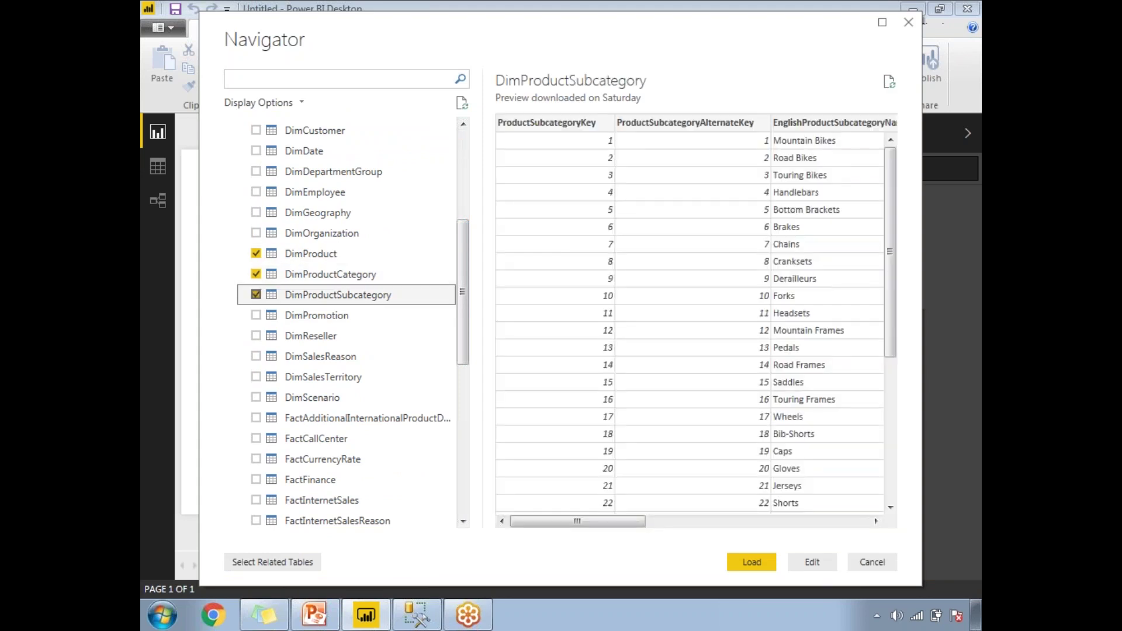
{"action": "left_click_drag", "start_coordinate": [564, 521], "coordinate": [537, 506]}
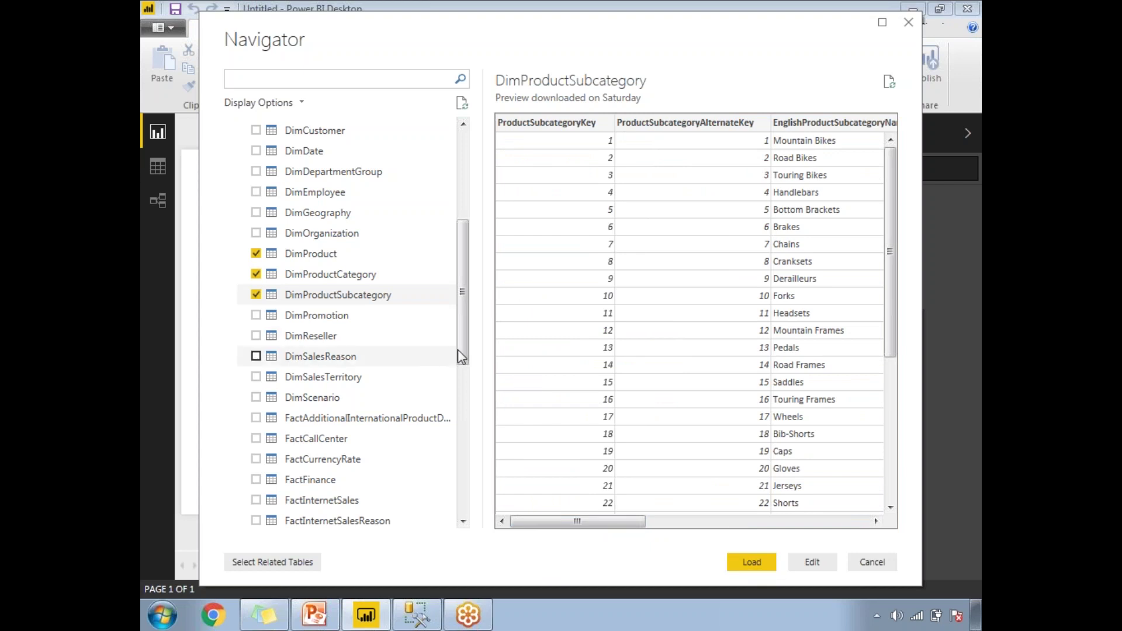
{"action": "left_click_drag", "start_coordinate": [460, 350], "coordinate": [473, 406]}
{"action": "left_click", "coordinate": [256, 427]}
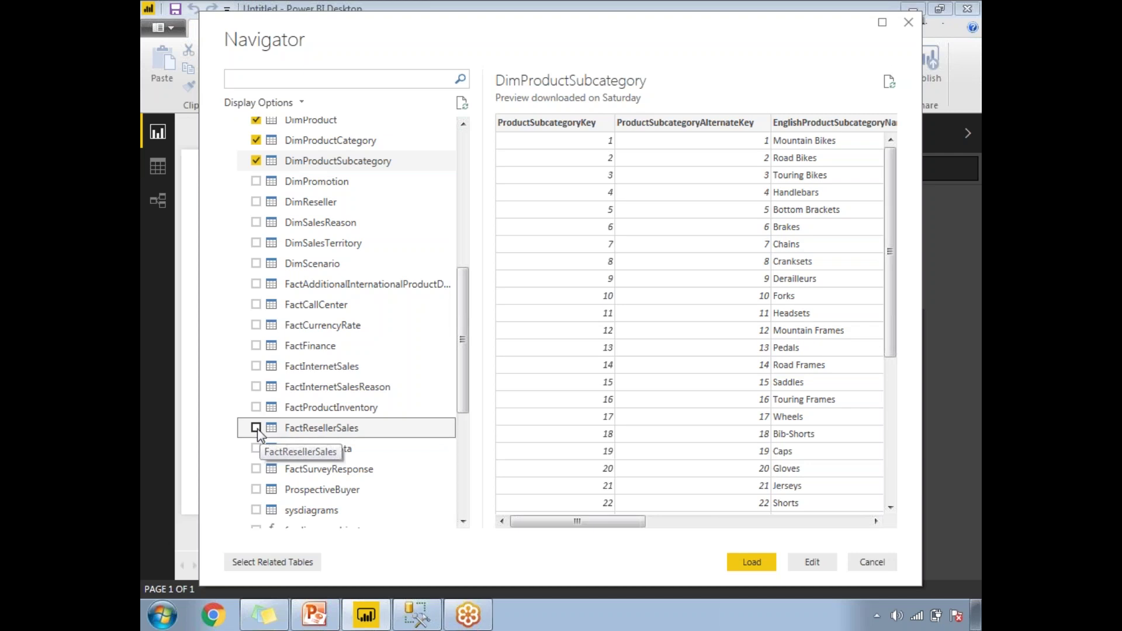
{"action": "left_click", "coordinate": [754, 564]}
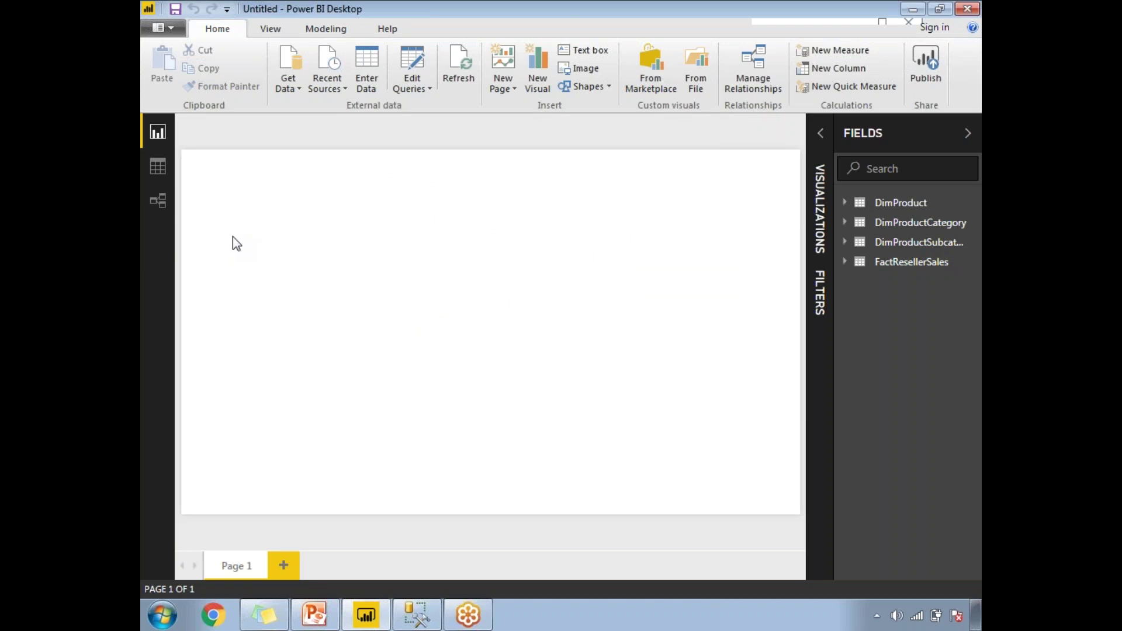
Arrange FactResellerSales, DimProduct, DimProductSubcategory and DimProductCategory in a row in the relationship diagram
{"action": "left_click", "coordinate": [159, 199]}
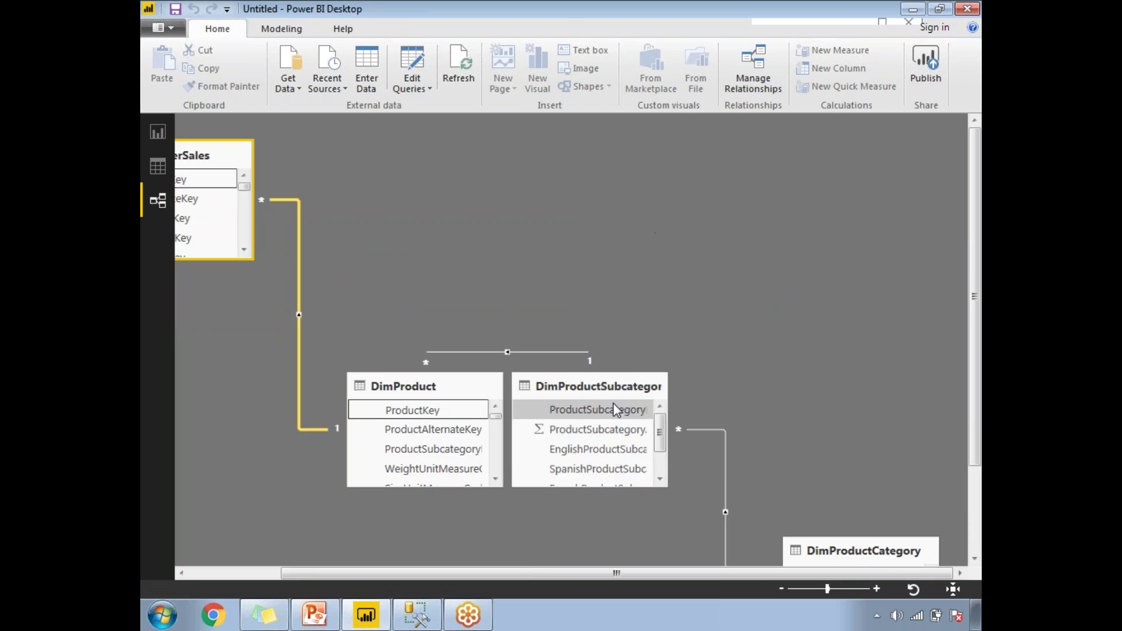
{"action": "left_click_drag", "start_coordinate": [447, 379], "coordinate": [434, 219]}
{"action": "left_click_drag", "start_coordinate": [562, 391], "coordinate": [597, 195]}
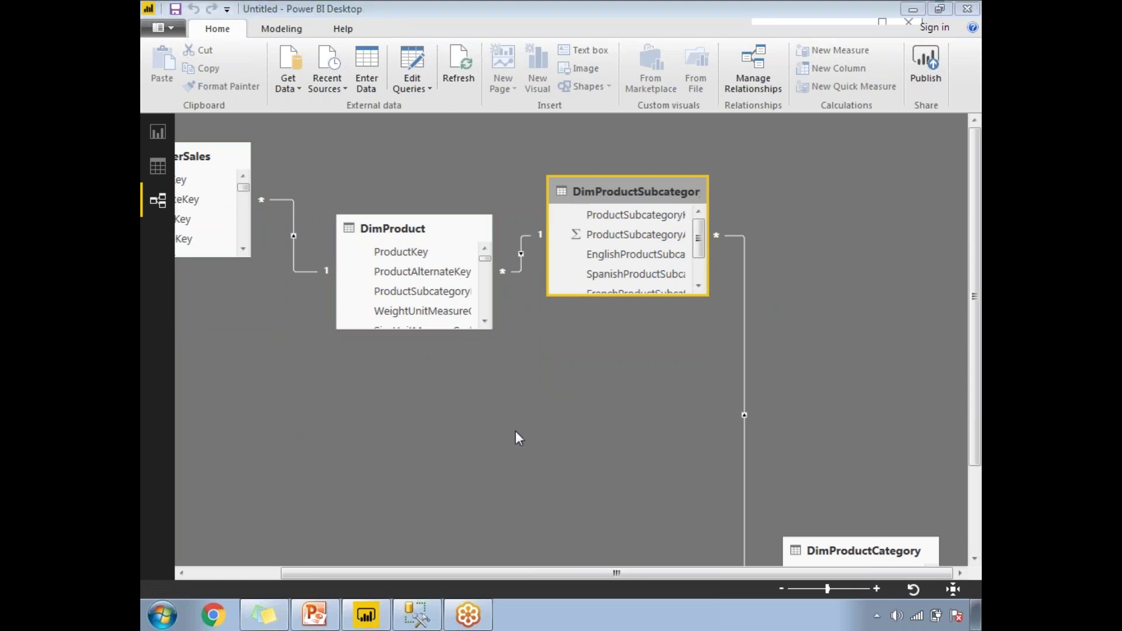
{"action": "left_click_drag", "start_coordinate": [864, 552], "coordinate": [833, 208]}
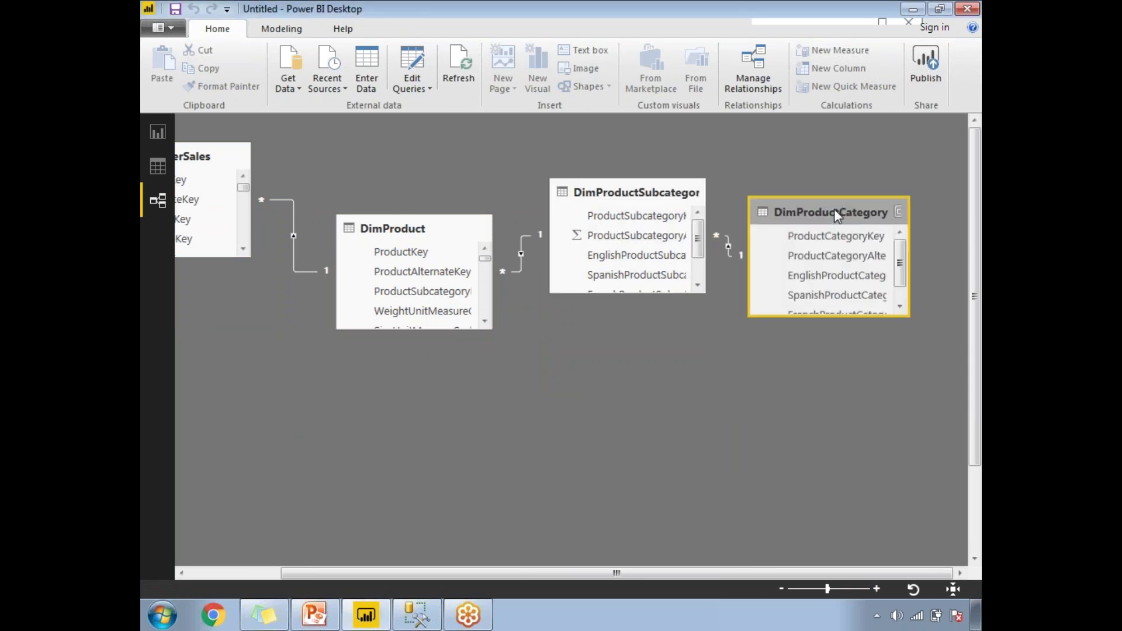
{"action": "left_click_drag", "start_coordinate": [657, 572], "coordinate": [609, 573]}
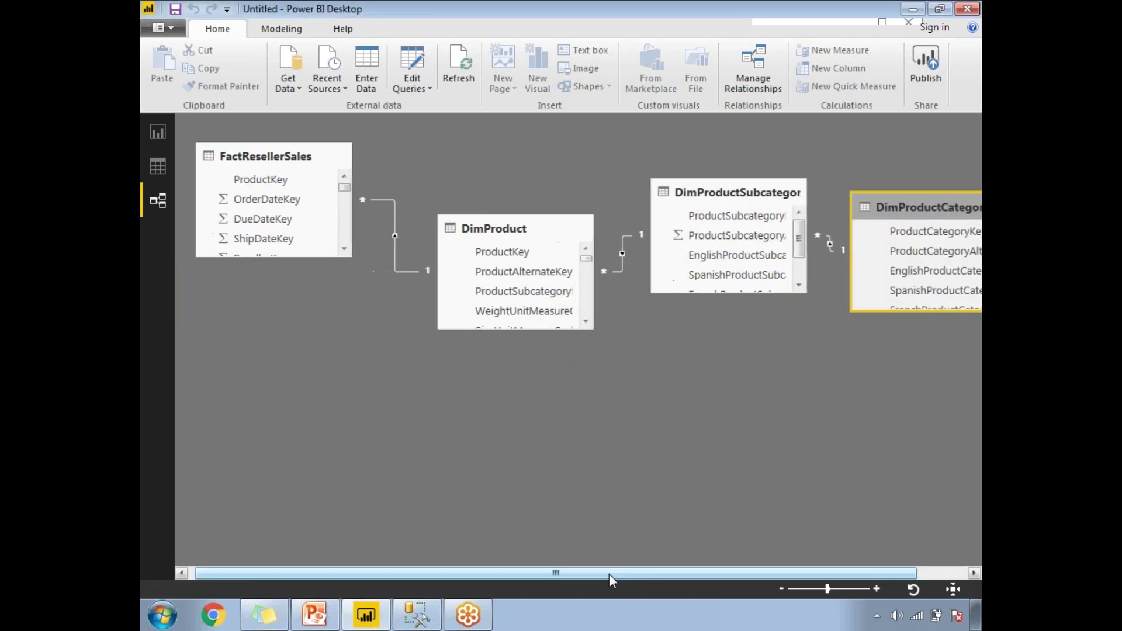
{"action": "left_click_drag", "start_coordinate": [271, 156], "coordinate": [293, 172]}
Inspect the relationships linking FactResellerSales to DimProduct, DimProduct to DimProductSubcategory, and DimProductSubcategory to DimProductCategory
{"action": "left_click", "coordinate": [407, 264]}
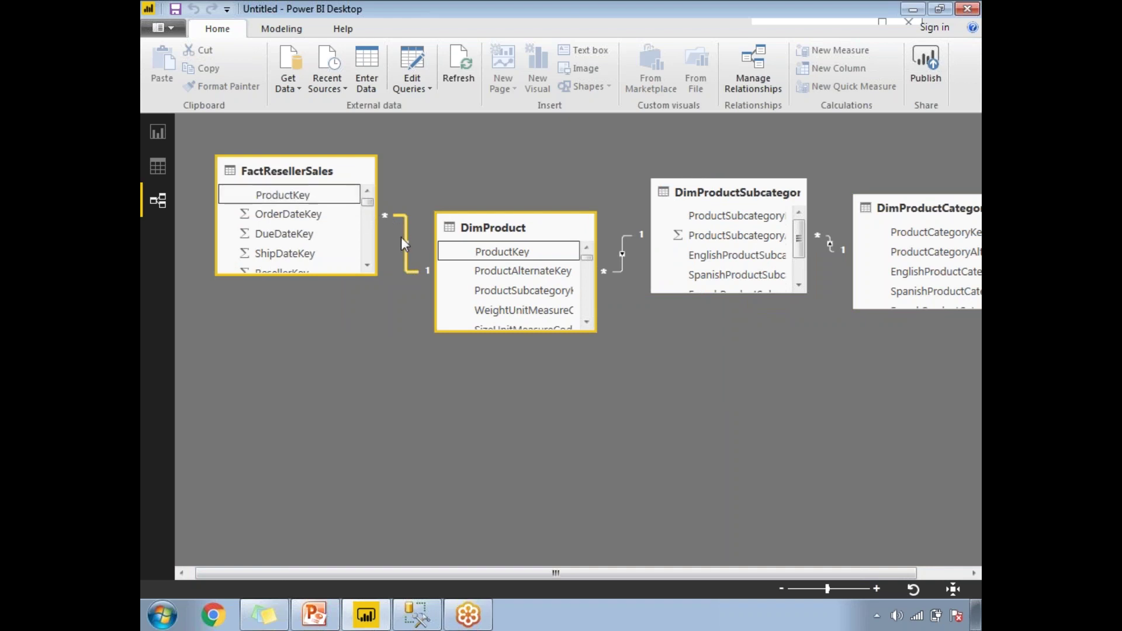
{"action": "left_click", "coordinate": [623, 261]}
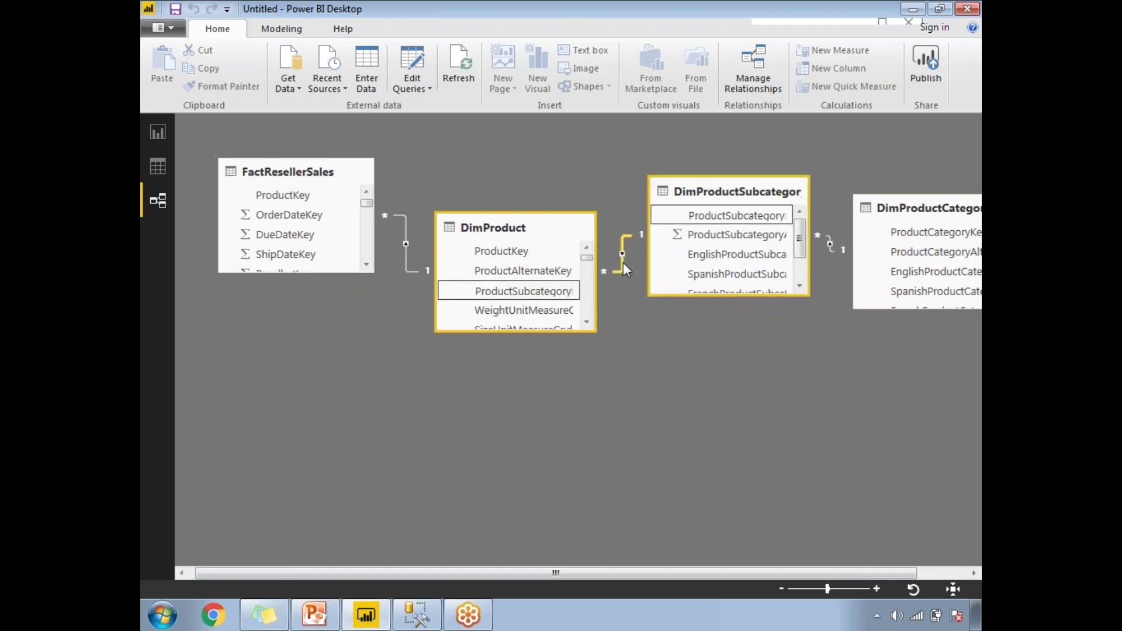
{"action": "left_click", "coordinate": [829, 247]}
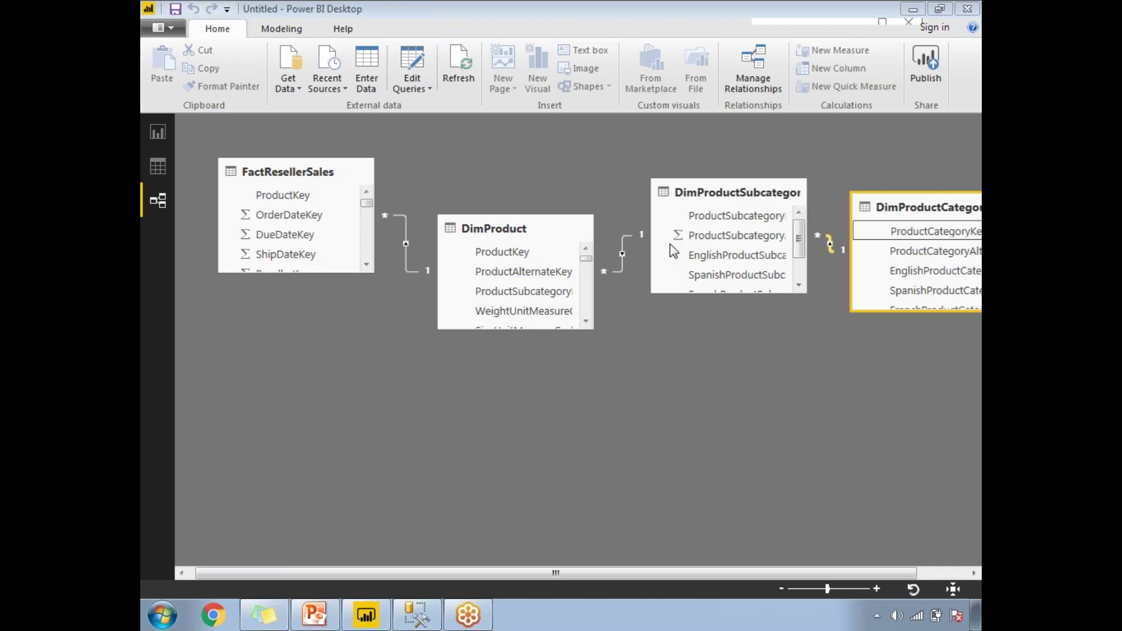
Return to the report page and add an empty slicer visual
{"action": "left_click", "coordinate": [159, 134]}
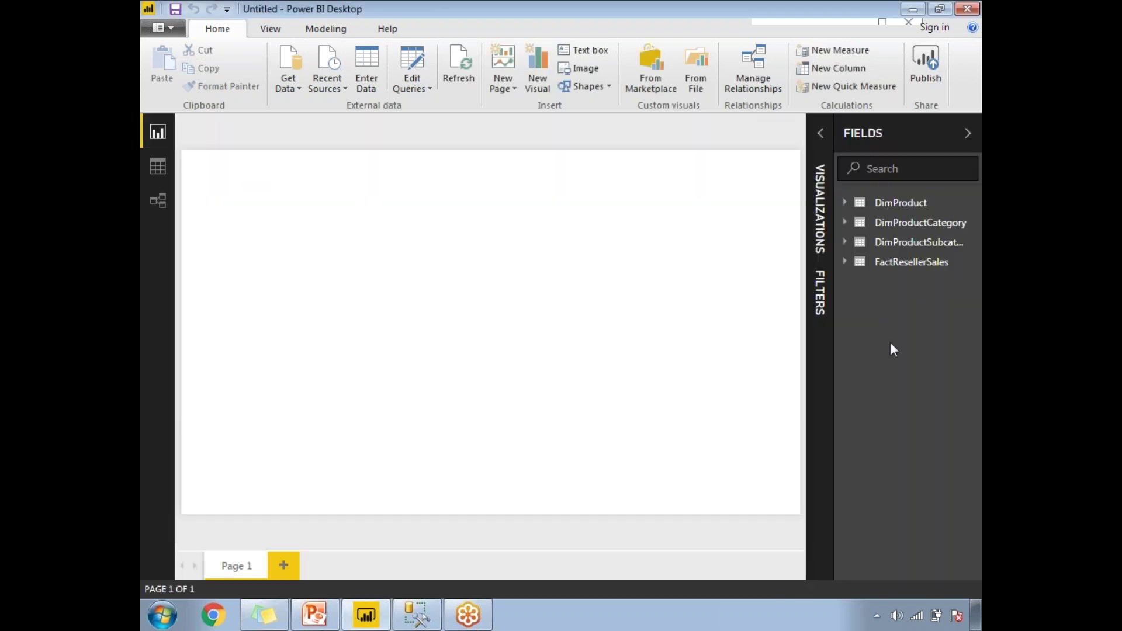
{"action": "left_click", "coordinate": [820, 225]}
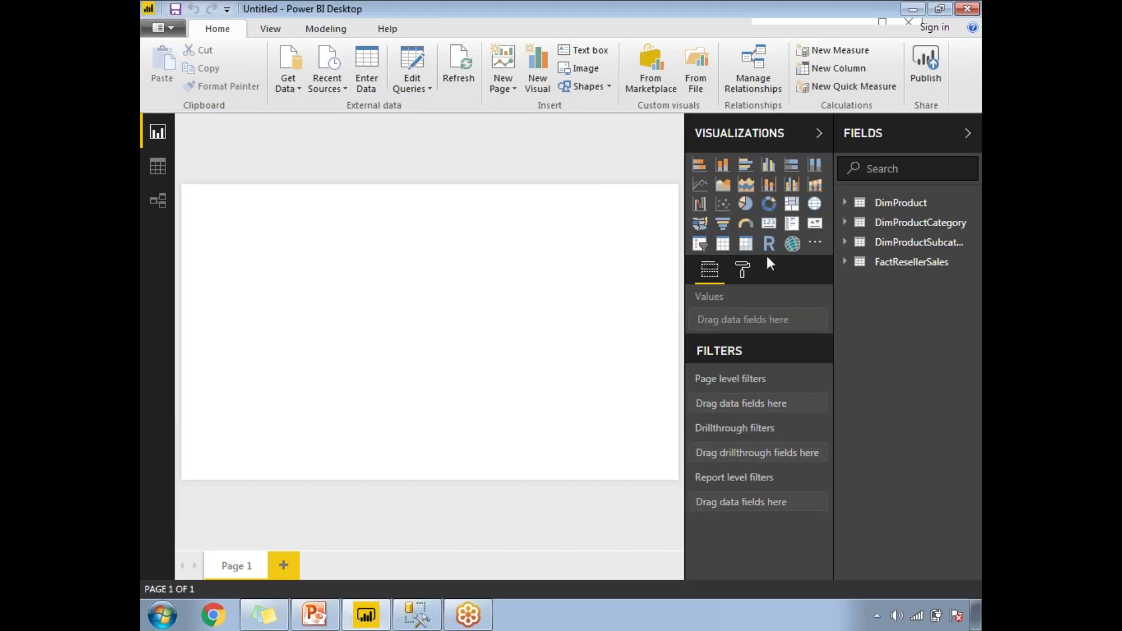
{"action": "left_click", "coordinate": [699, 244]}
{"action": "left_click_drag", "start_coordinate": [293, 319], "coordinate": [309, 401]}
{"action": "left_click", "coordinate": [419, 377]}
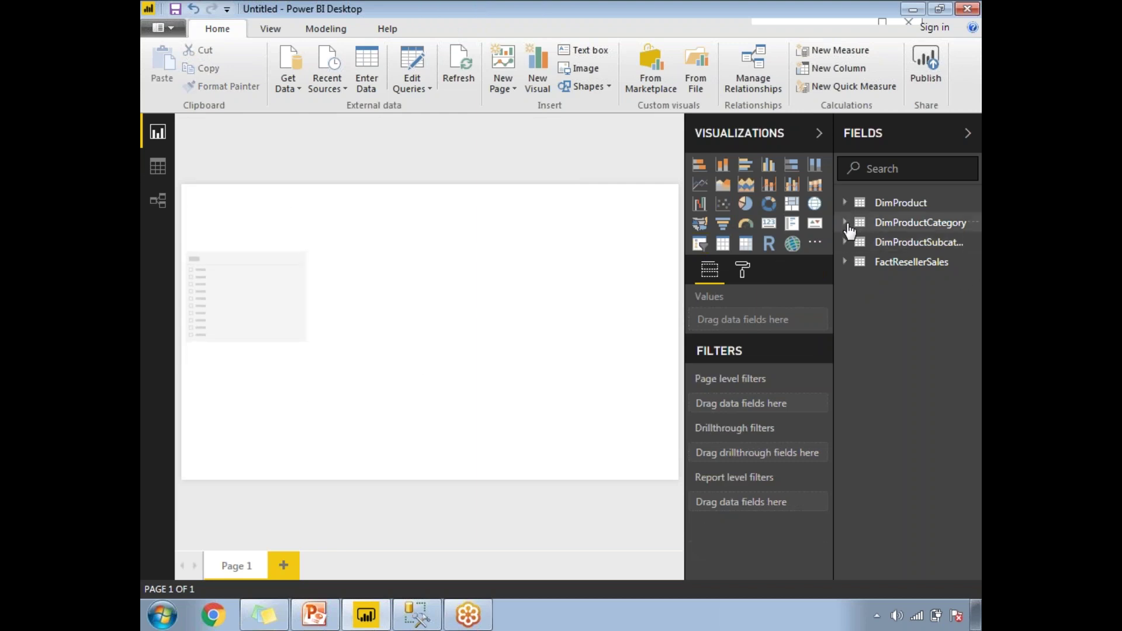
Add a table of EnglishProductCategoryName from DimProductCategory in the report page's upper-left corner and delete the empty slicer
{"action": "left_click", "coordinate": [845, 224]}
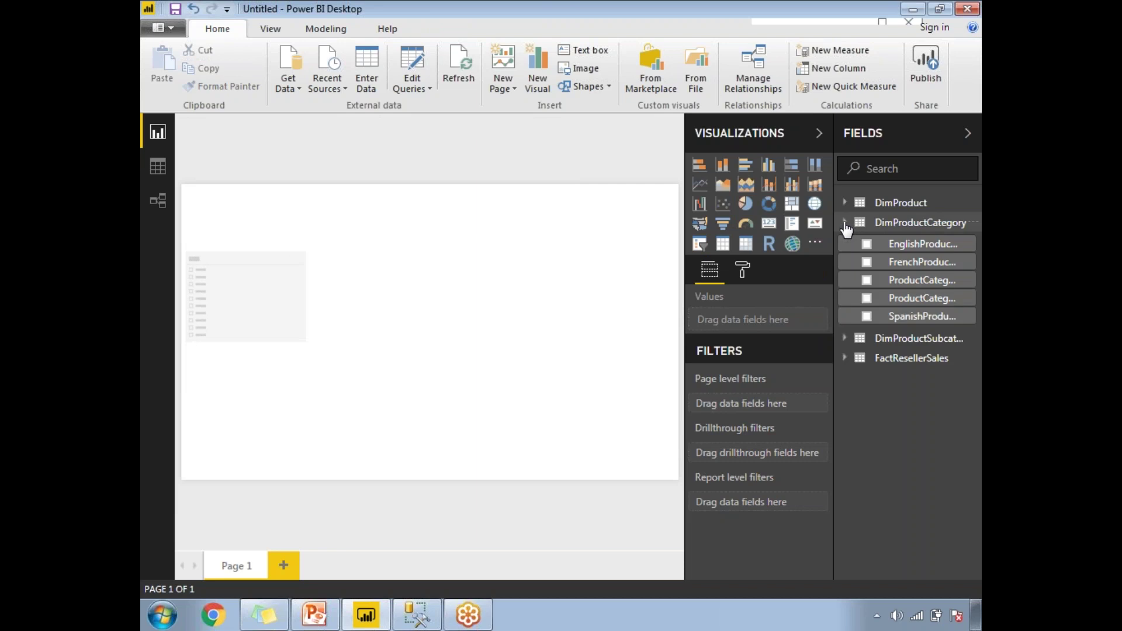
{"action": "left_click", "coordinate": [866, 244]}
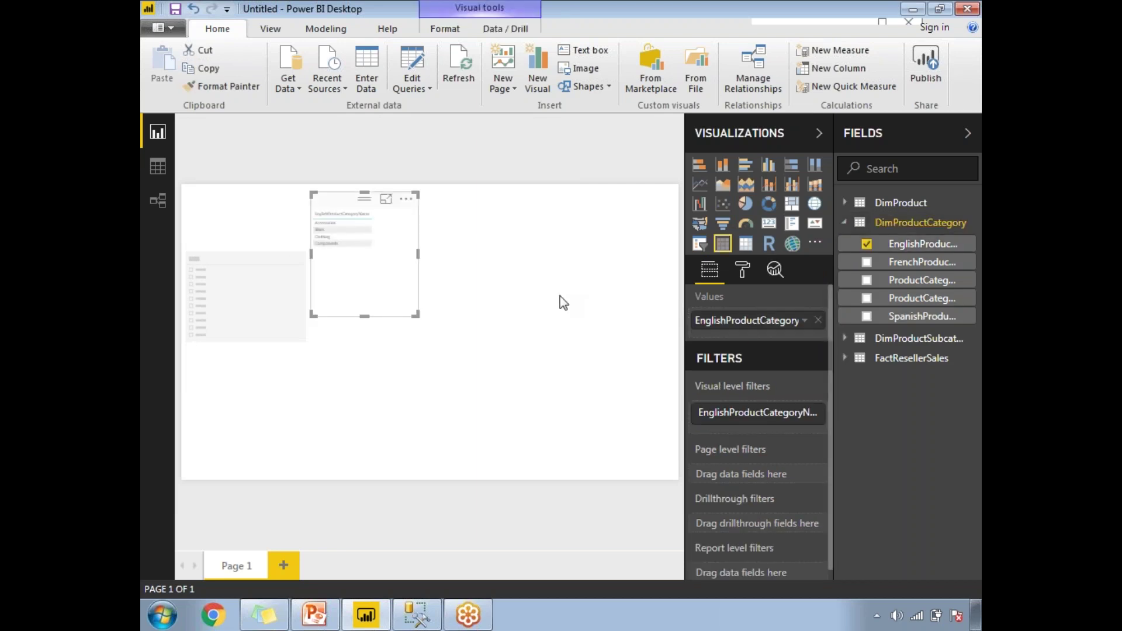
{"action": "left_click_drag", "start_coordinate": [231, 206], "coordinate": [504, 222]}
{"action": "left_click", "coordinate": [342, 206]}
{"action": "left_click_drag", "start_coordinate": [342, 206], "coordinate": [230, 211]}
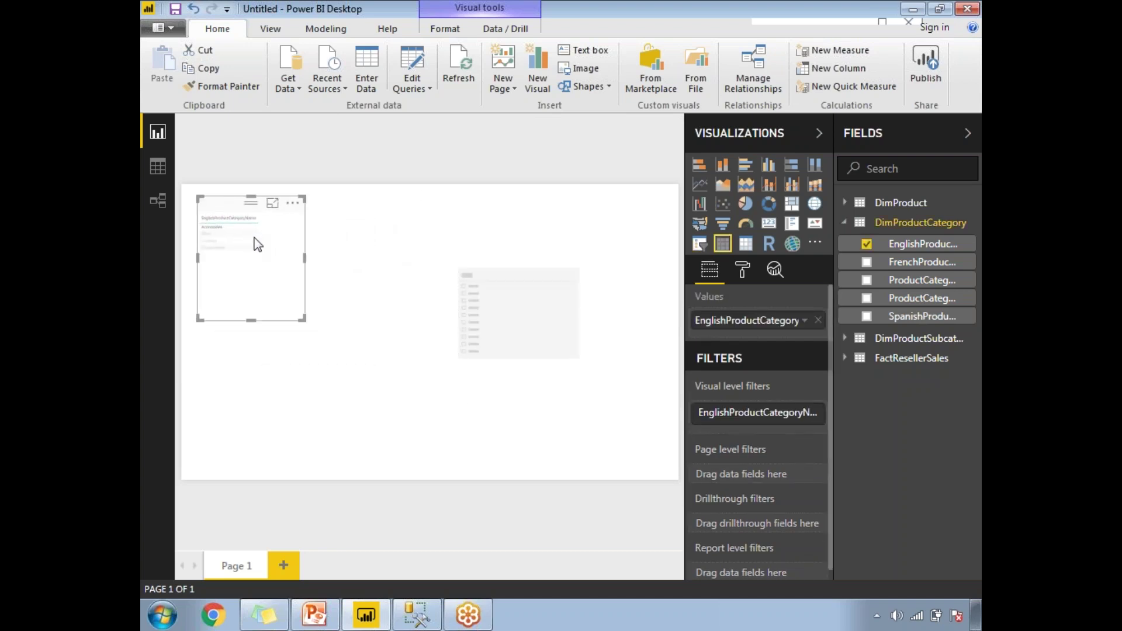
{"action": "left_click_drag", "start_coordinate": [510, 283], "coordinate": [460, 243]}
{"action": "key", "text": "Delete"}
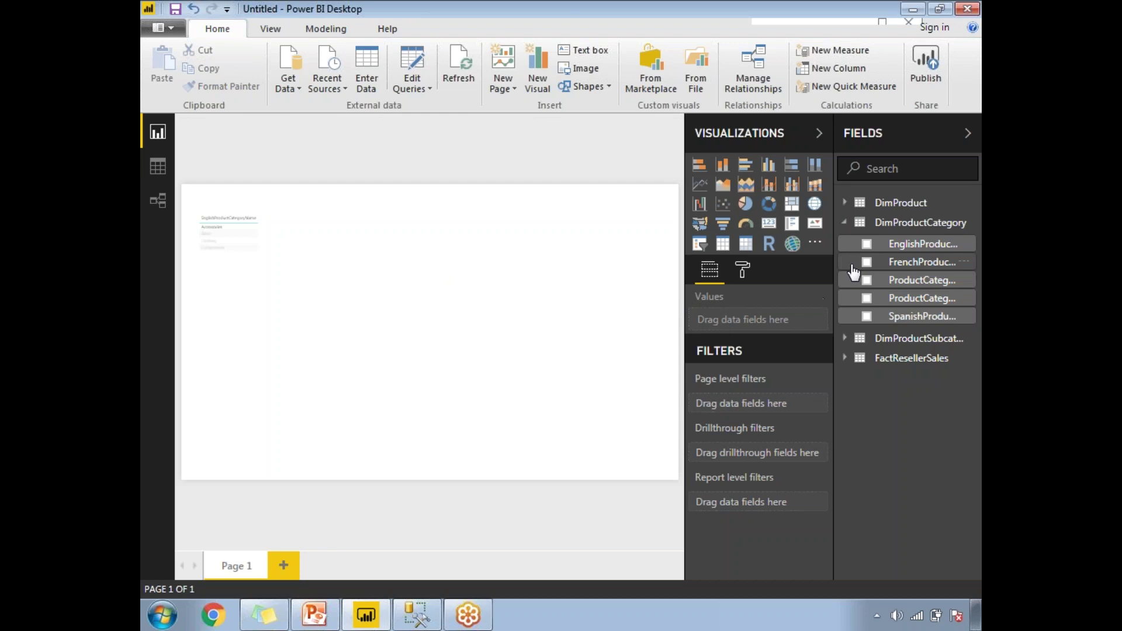
Add a table of EnglishProductName from DimProduct and place it beside the category table
{"action": "left_click", "coordinate": [845, 204]}
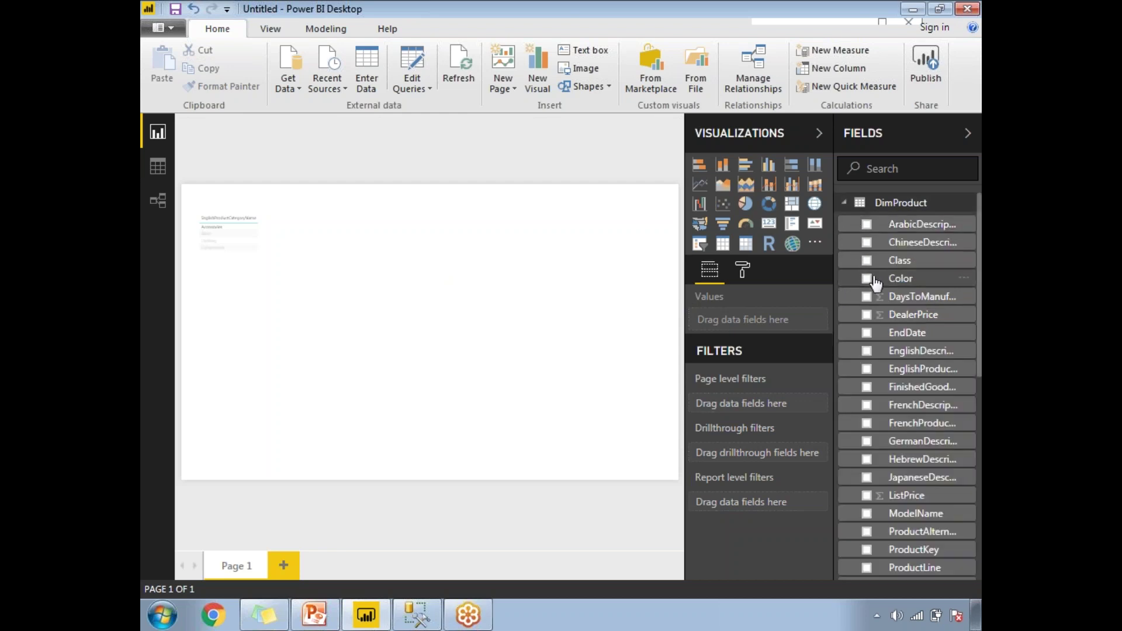
{"action": "left_click", "coordinate": [865, 370]}
{"action": "left_click_drag", "start_coordinate": [221, 321], "coordinate": [363, 210]}
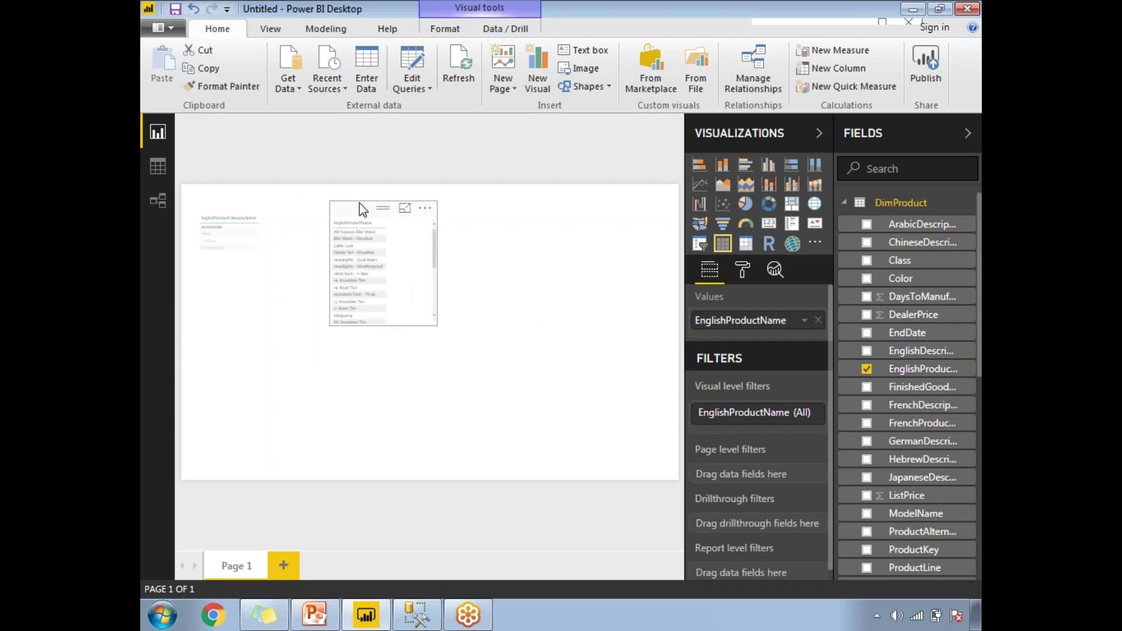
{"action": "left_click", "coordinate": [537, 270]}
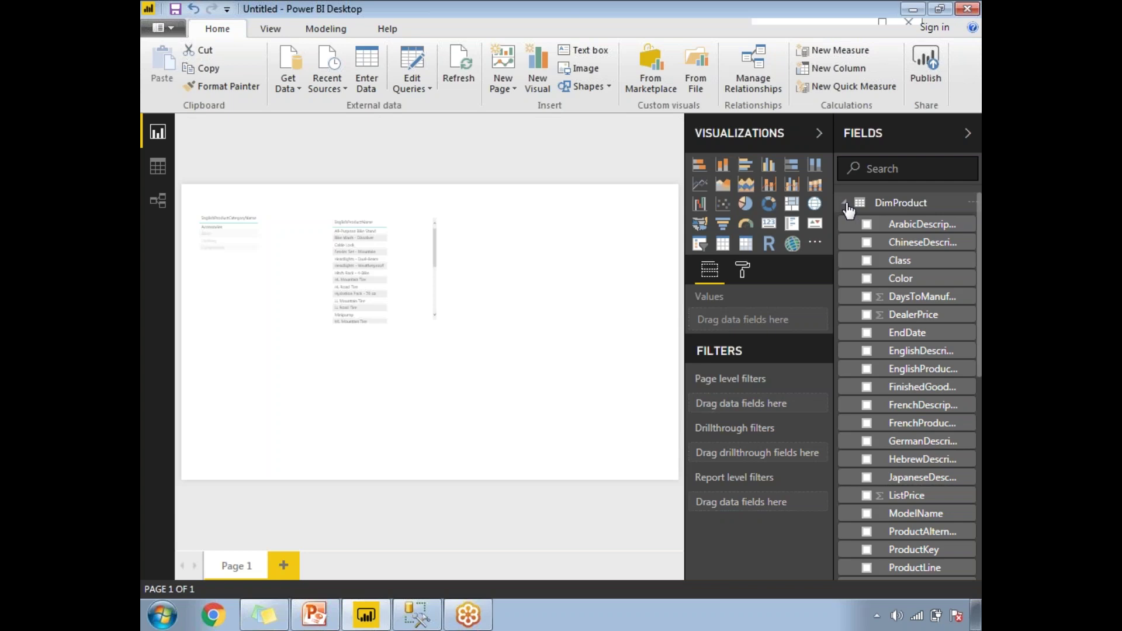
{"action": "left_click", "coordinate": [844, 203]}
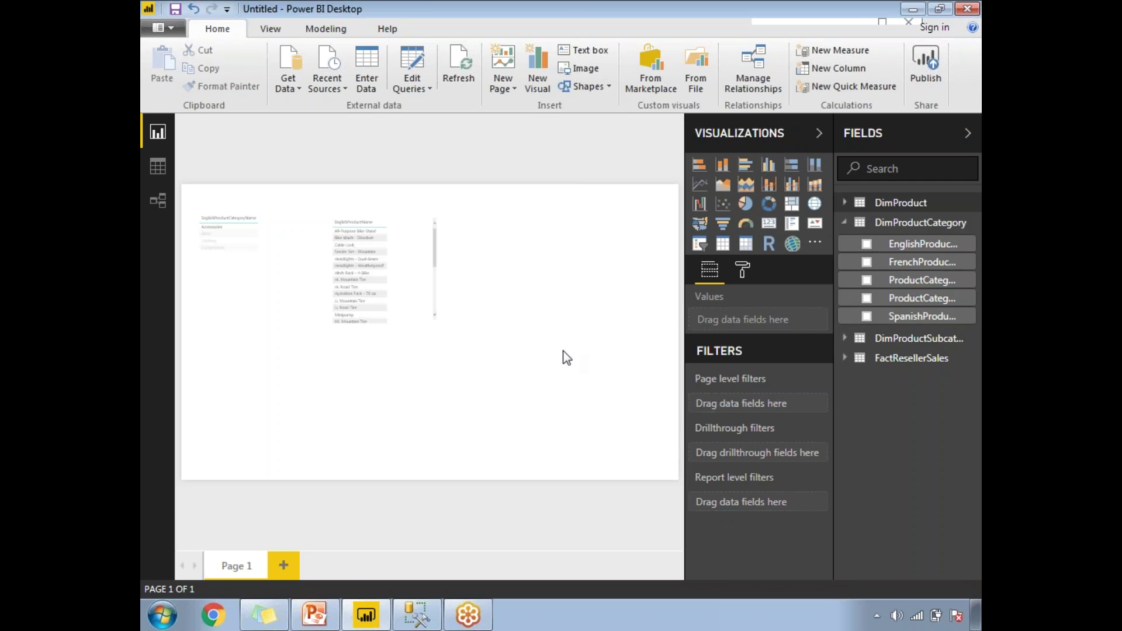
Filter the product table by selecting Bikes in the category table, and enlarge the category table slightly
{"action": "left_click", "coordinate": [237, 232]}
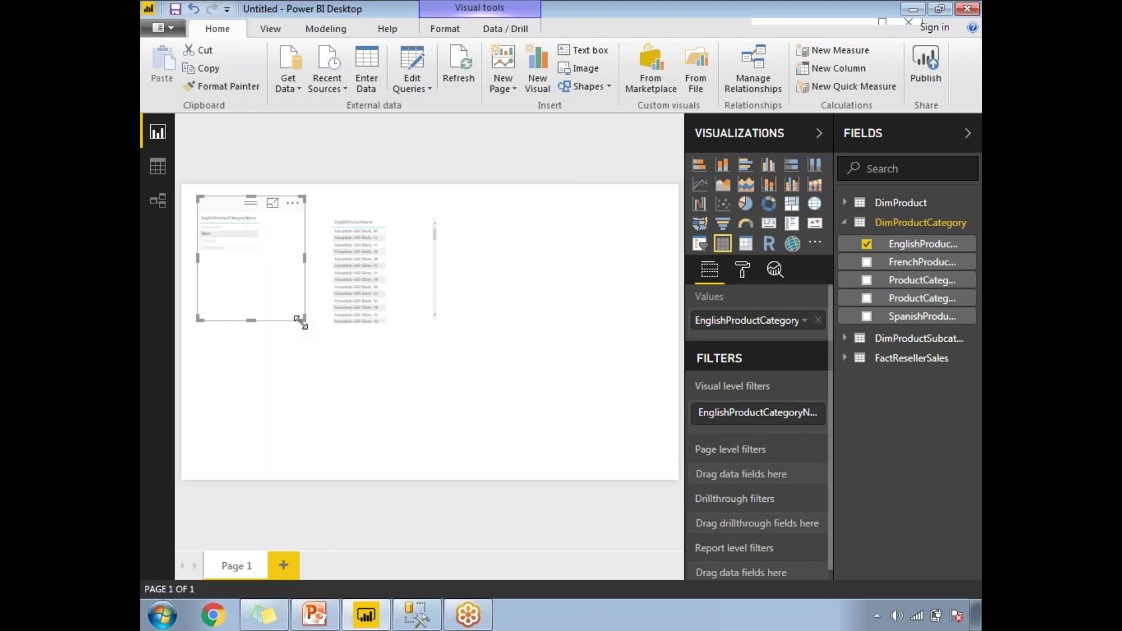
{"action": "left_click", "coordinate": [308, 358]}
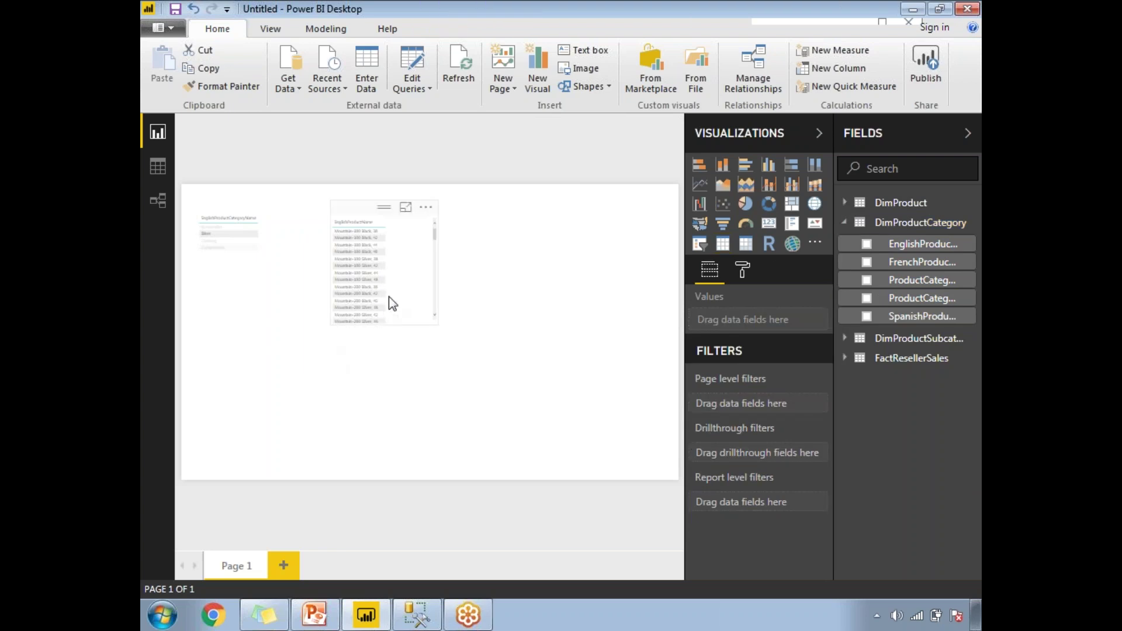
Set the column header text size of the category table to 14
{"action": "left_click", "coordinate": [218, 207]}
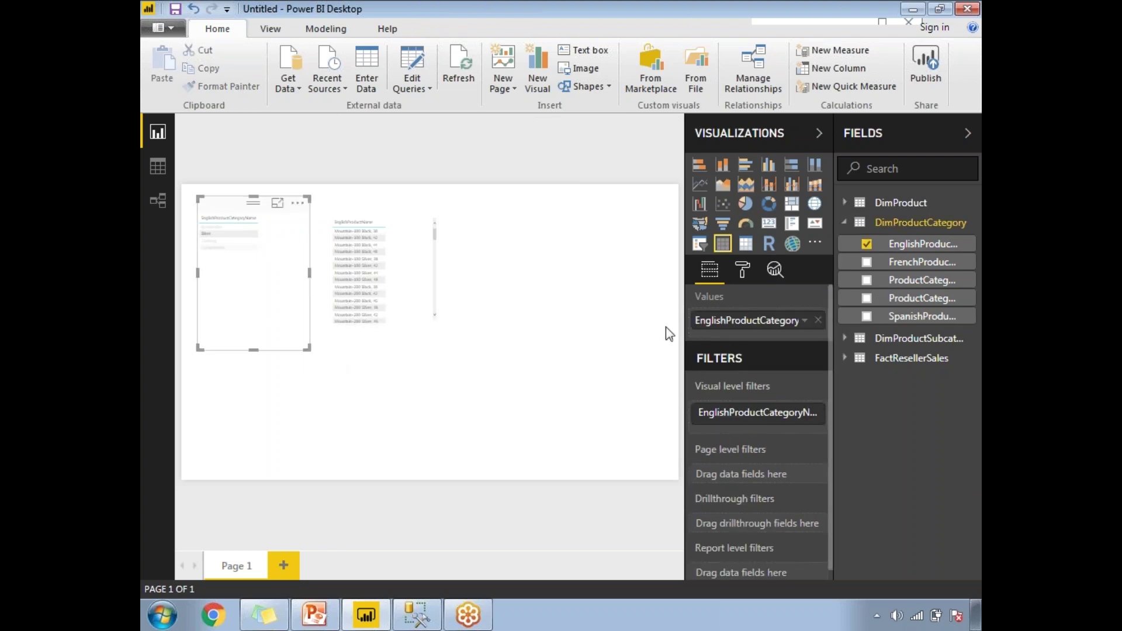
{"action": "left_click", "coordinate": [745, 271]}
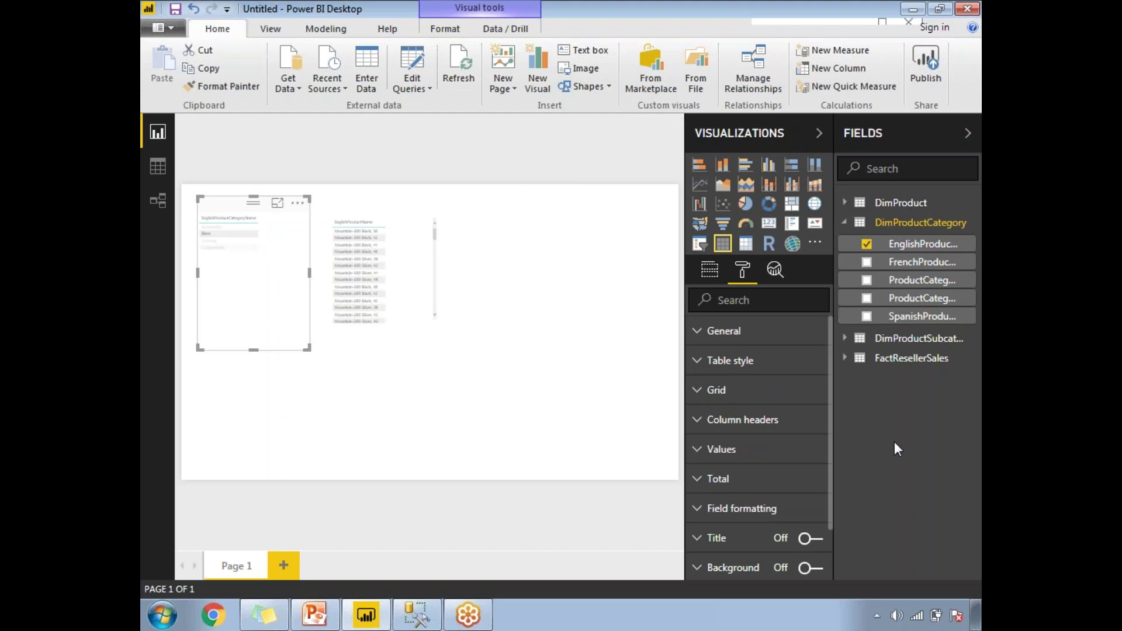
{"action": "left_click", "coordinate": [697, 427]}
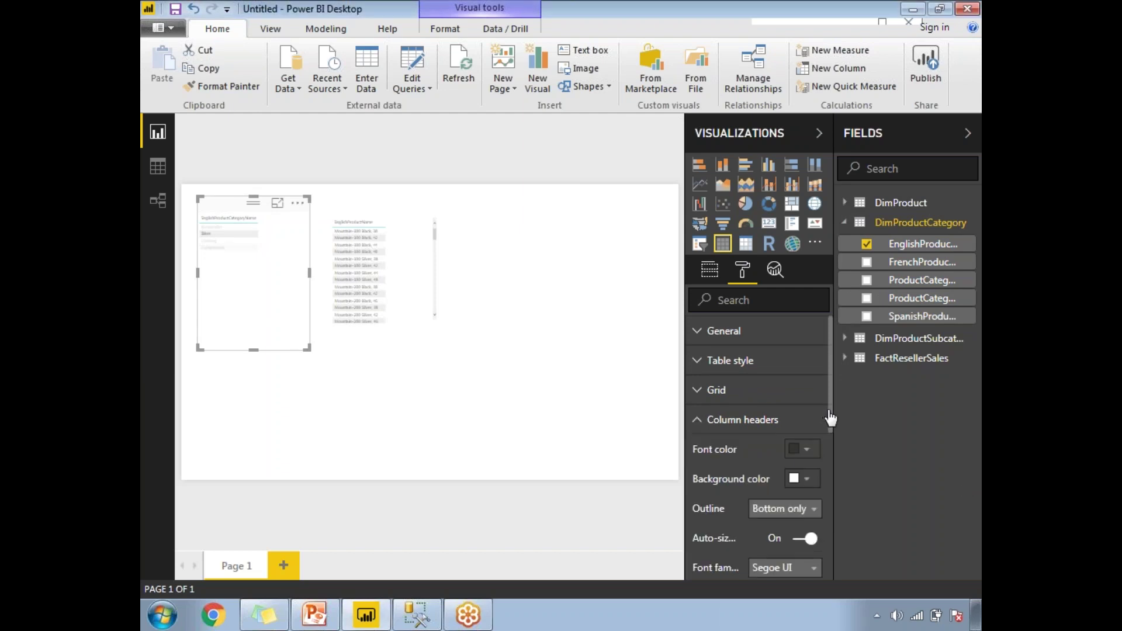
{"action": "left_click_drag", "start_coordinate": [830, 409], "coordinate": [834, 469]}
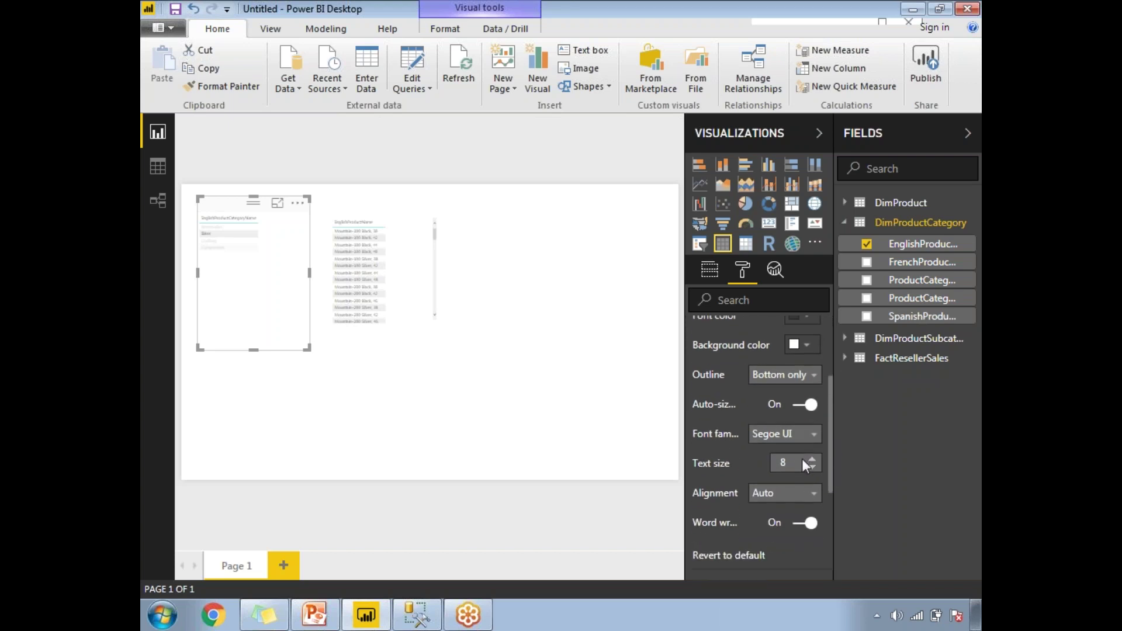
{"action": "left_click", "coordinate": [787, 463]}
{"action": "type", "text": "14"}
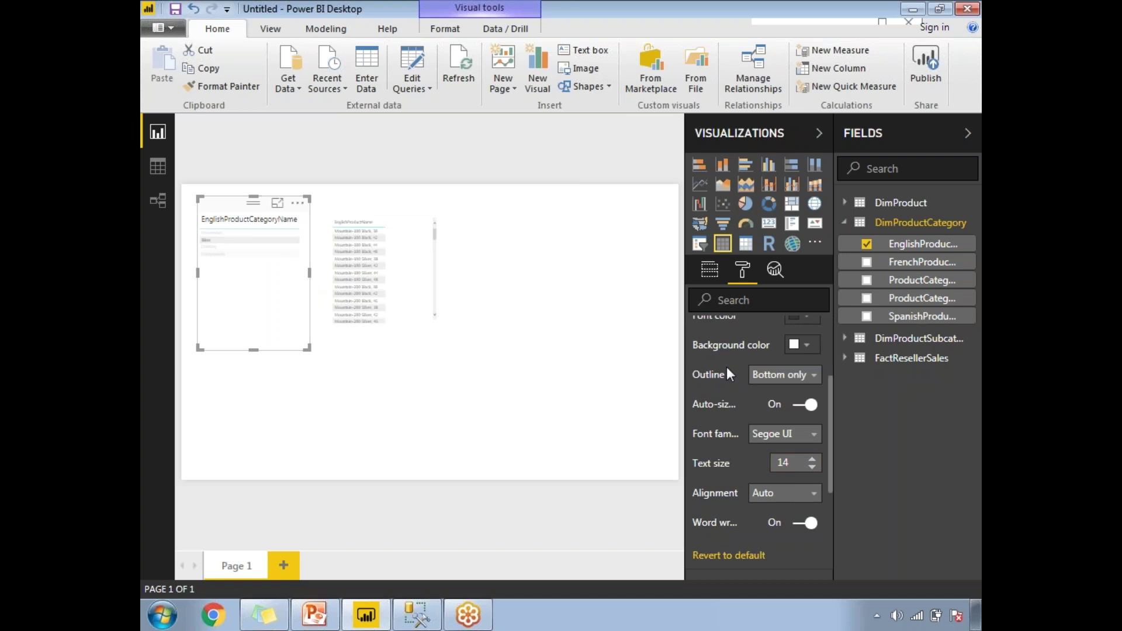
Set the text size of the values in the category table to 14
{"action": "scroll", "coordinate": [832, 471], "scroll_direction": "up", "scroll_amount": 1}
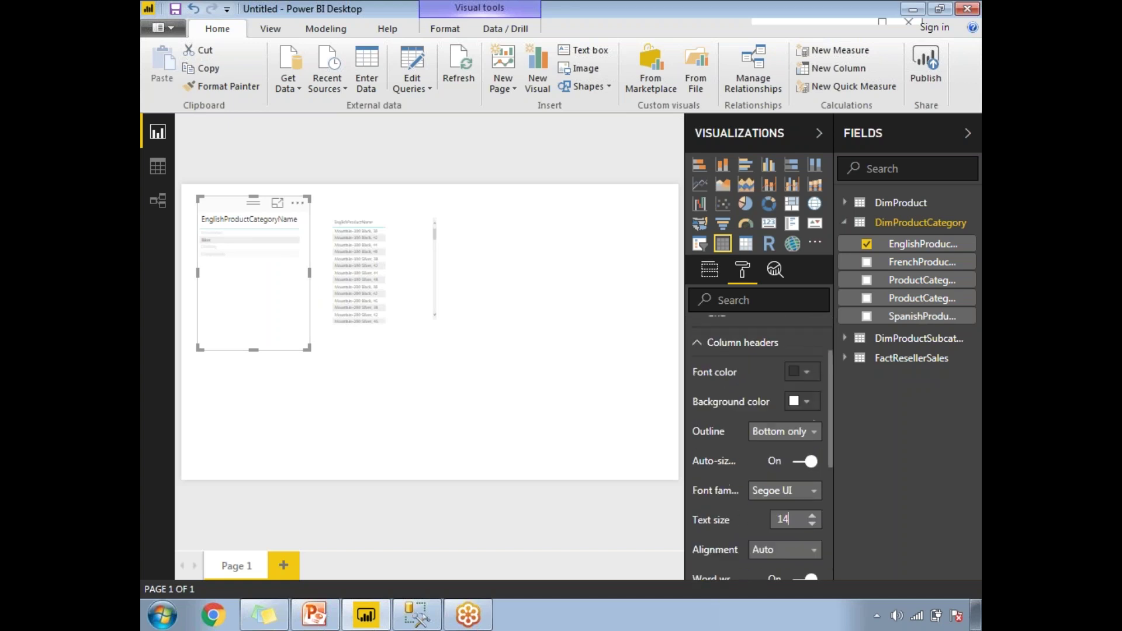
{"action": "left_click", "coordinate": [701, 364]}
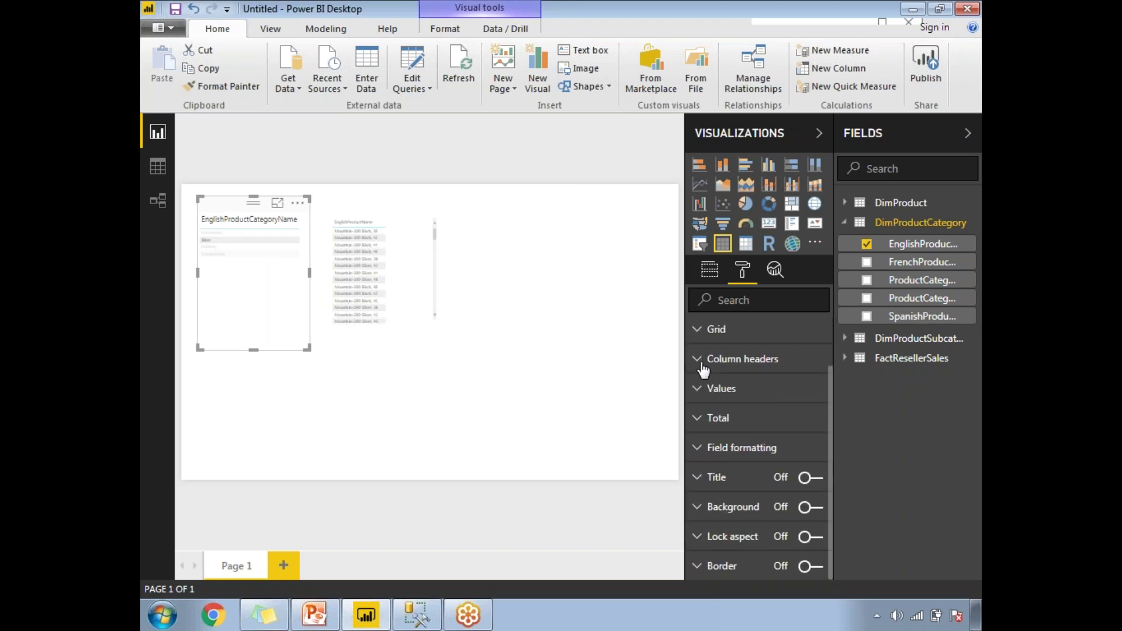
{"action": "left_click", "coordinate": [697, 393]}
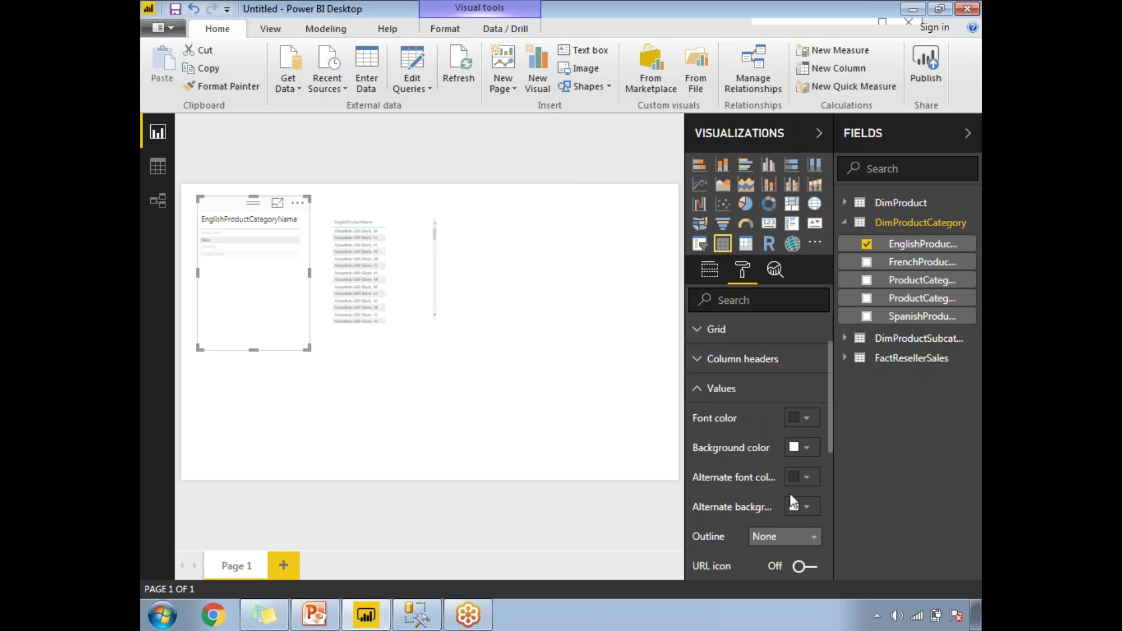
{"action": "left_click_drag", "start_coordinate": [830, 436], "coordinate": [803, 502]}
{"action": "left_click", "coordinate": [783, 501]}
{"action": "type", "text": "14"}
{"action": "key", "text": "Return"}
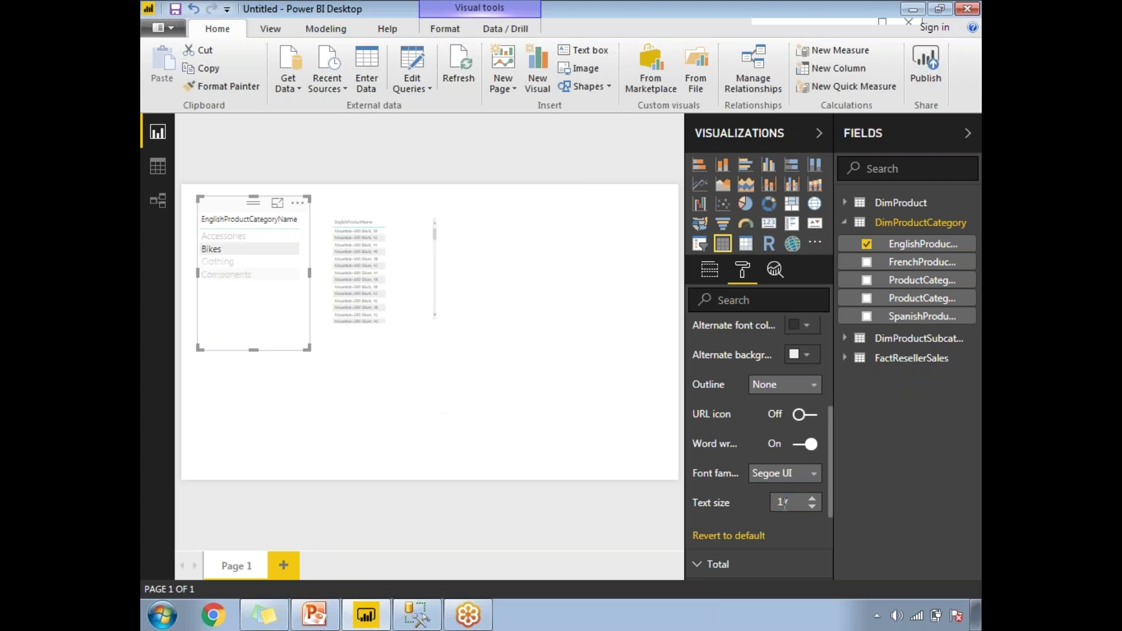
Set the text size of the values in the product table to 17 and enlarge the table slightly
{"action": "left_click", "coordinate": [430, 254]}
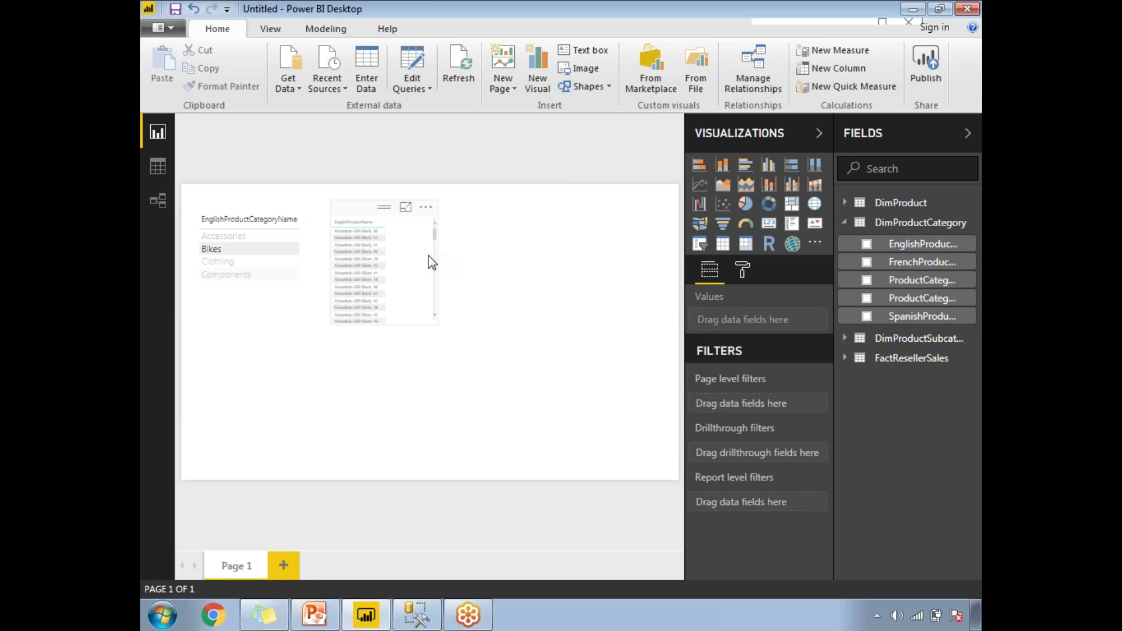
{"action": "left_click", "coordinate": [744, 269]}
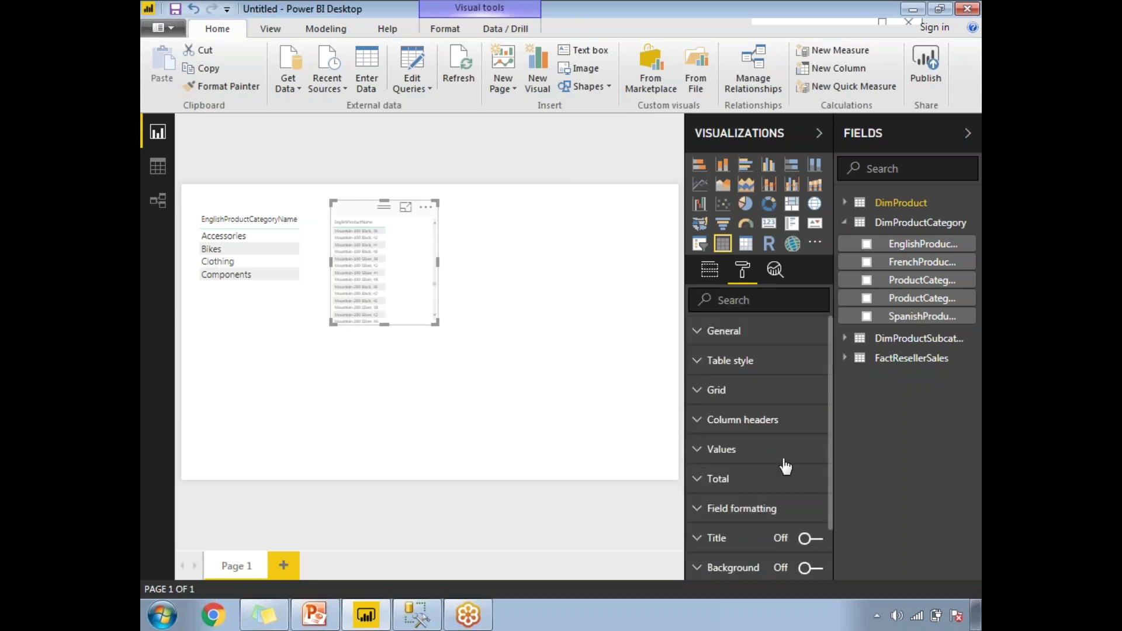
{"action": "left_click", "coordinate": [803, 454]}
{"action": "left_click_drag", "start_coordinate": [829, 410], "coordinate": [799, 500]}
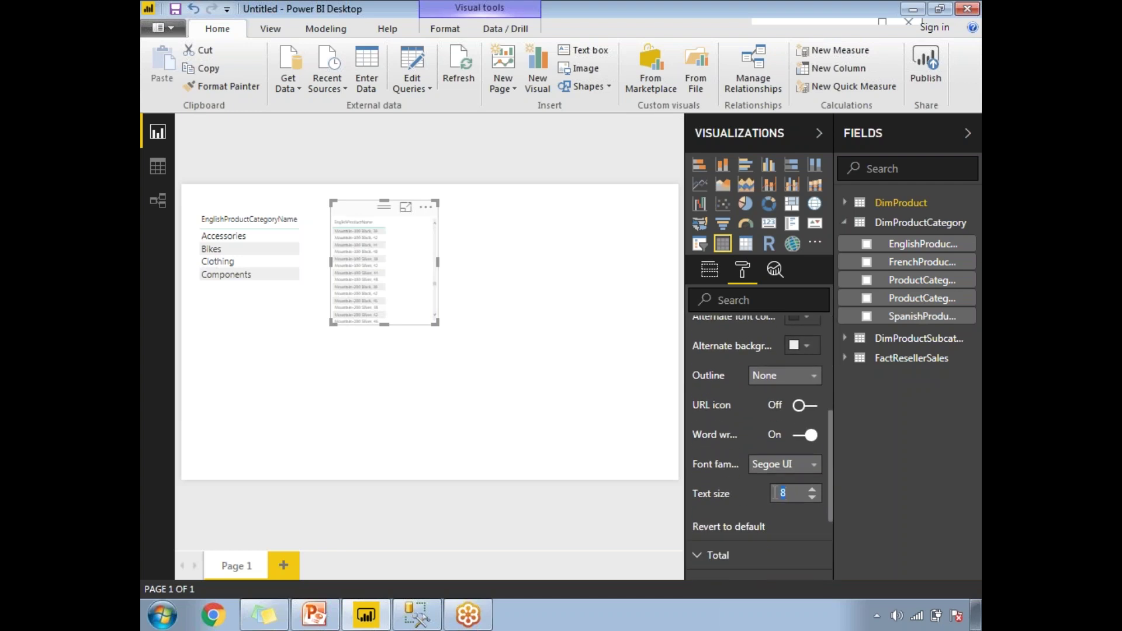
{"action": "type", "text": "17"}
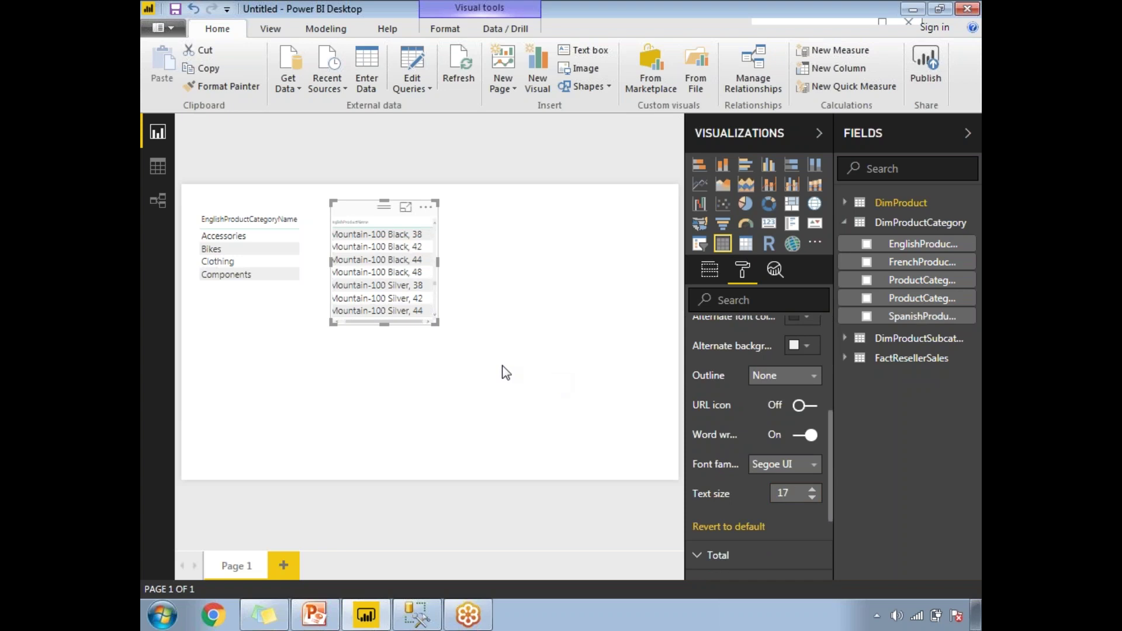
{"action": "left_click_drag", "start_coordinate": [441, 333], "coordinate": [467, 343]}
{"action": "left_click", "coordinate": [611, 371]}
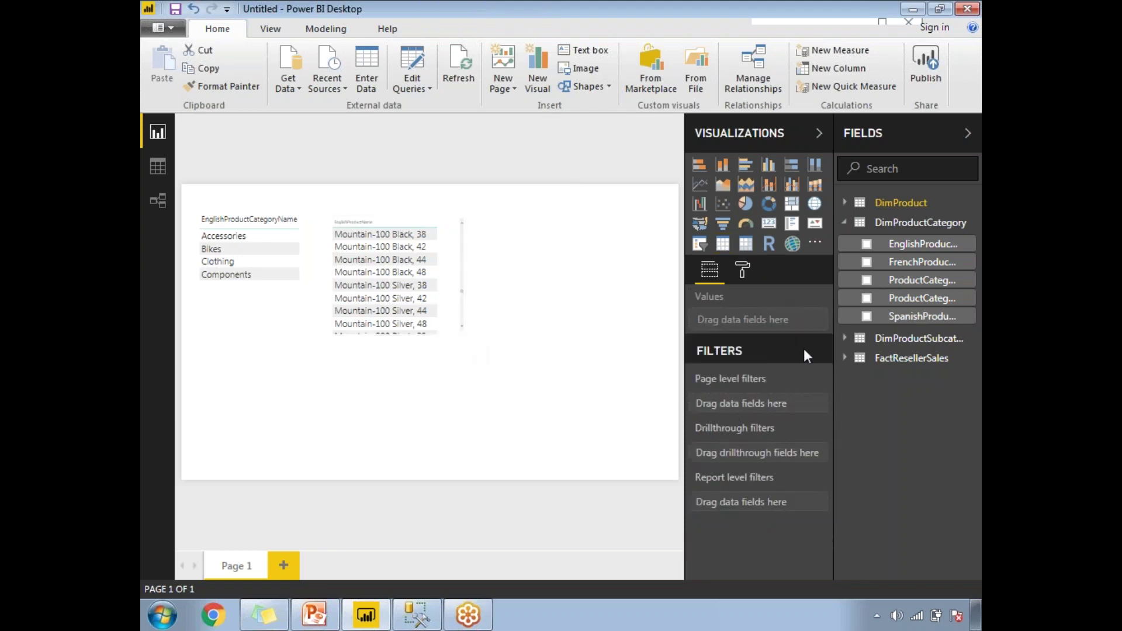
Set the column header text size of the product table to 14
{"action": "left_click", "coordinate": [743, 270]}
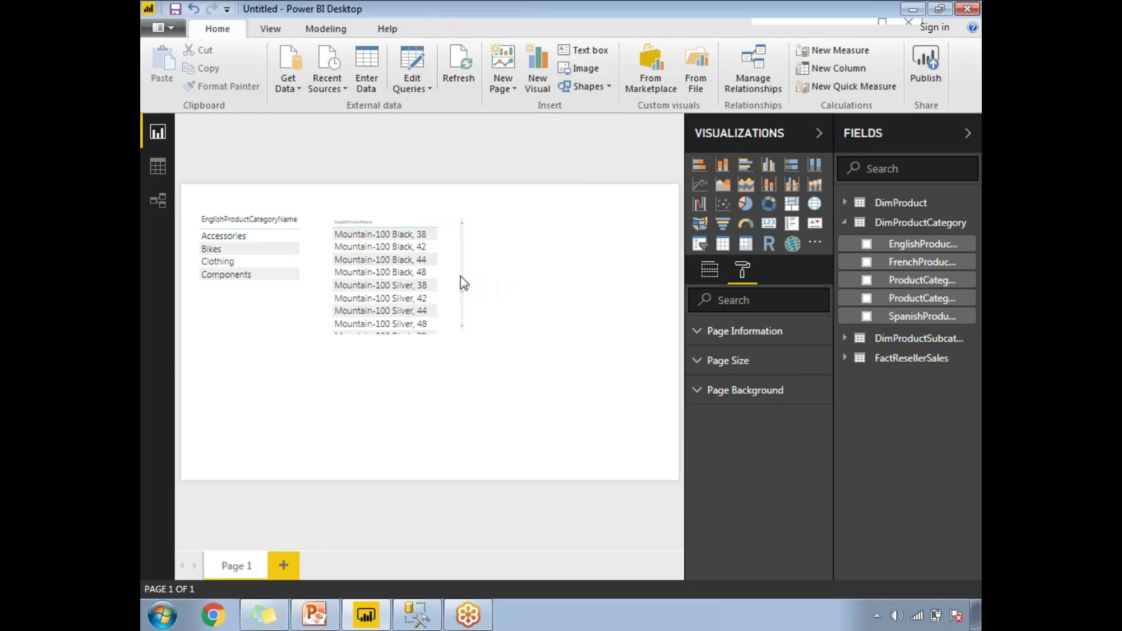
{"action": "left_click", "coordinate": [409, 275]}
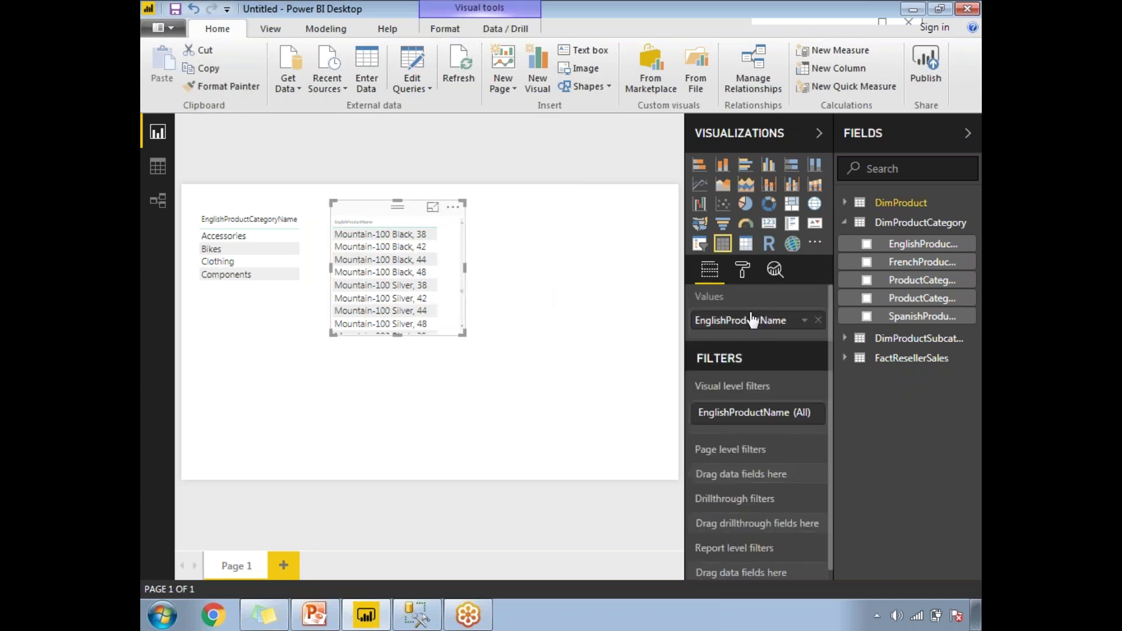
{"action": "left_click", "coordinate": [742, 271]}
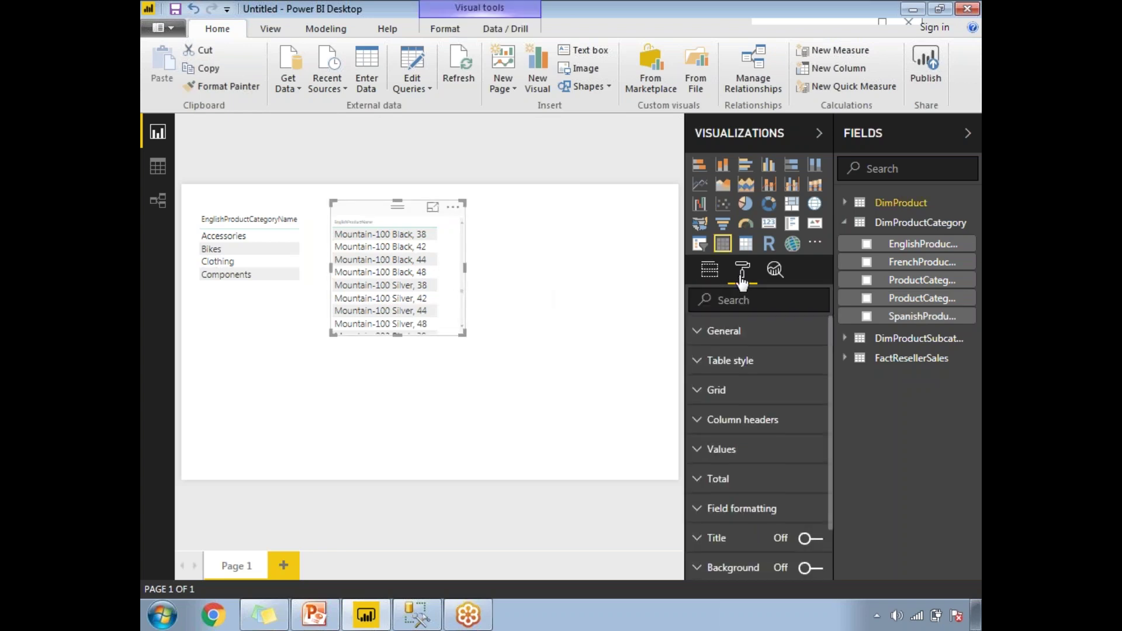
{"action": "left_click", "coordinate": [703, 430]}
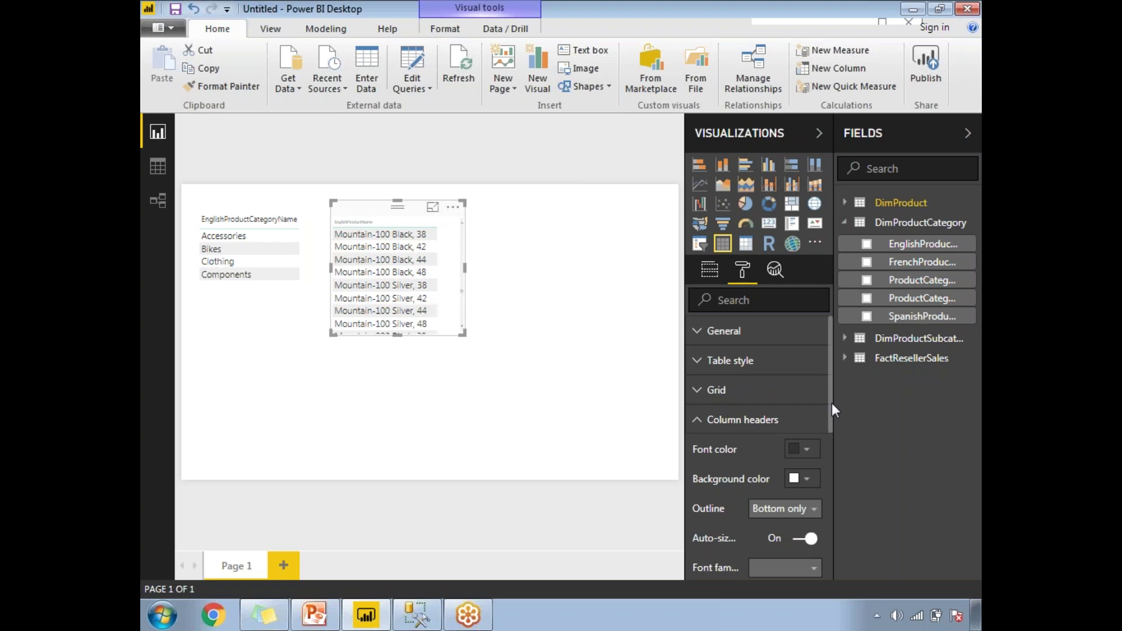
{"action": "left_click_drag", "start_coordinate": [829, 401], "coordinate": [828, 456]}
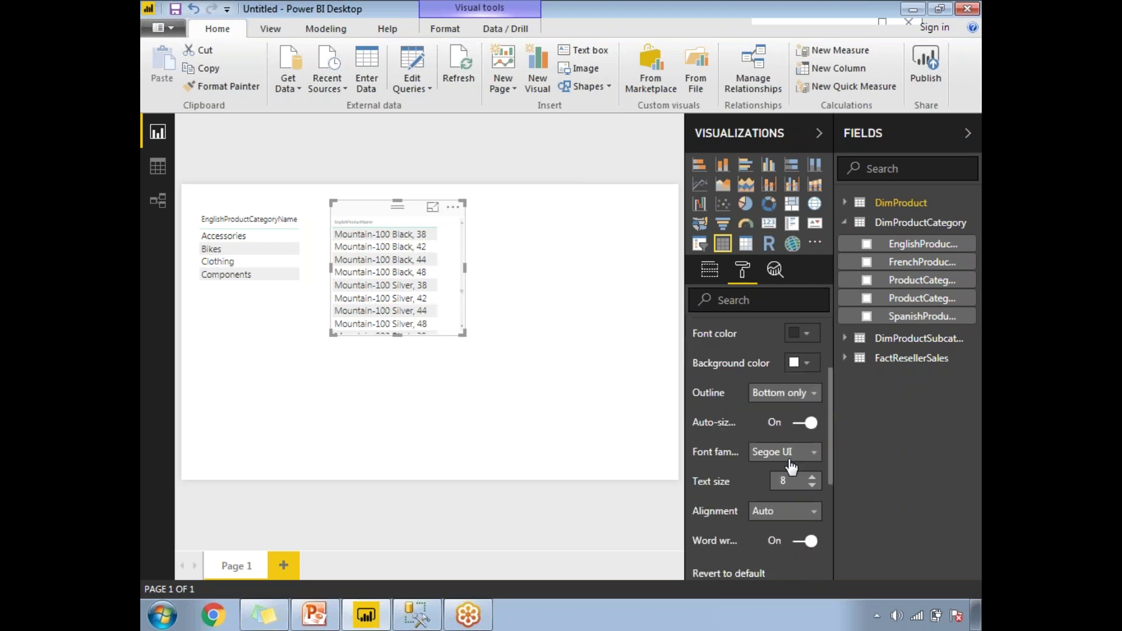
{"action": "type", "text": "4"}
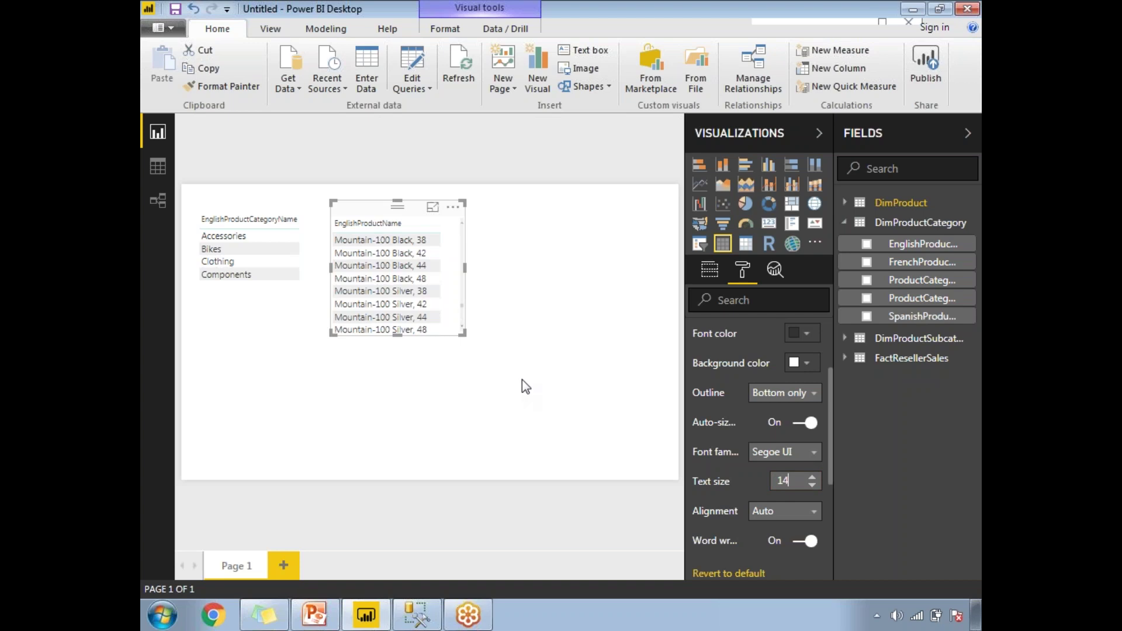
Extend the product table down to the page's lower edge and hide the field list to enlarge the report page
{"action": "left_click", "coordinate": [429, 344]}
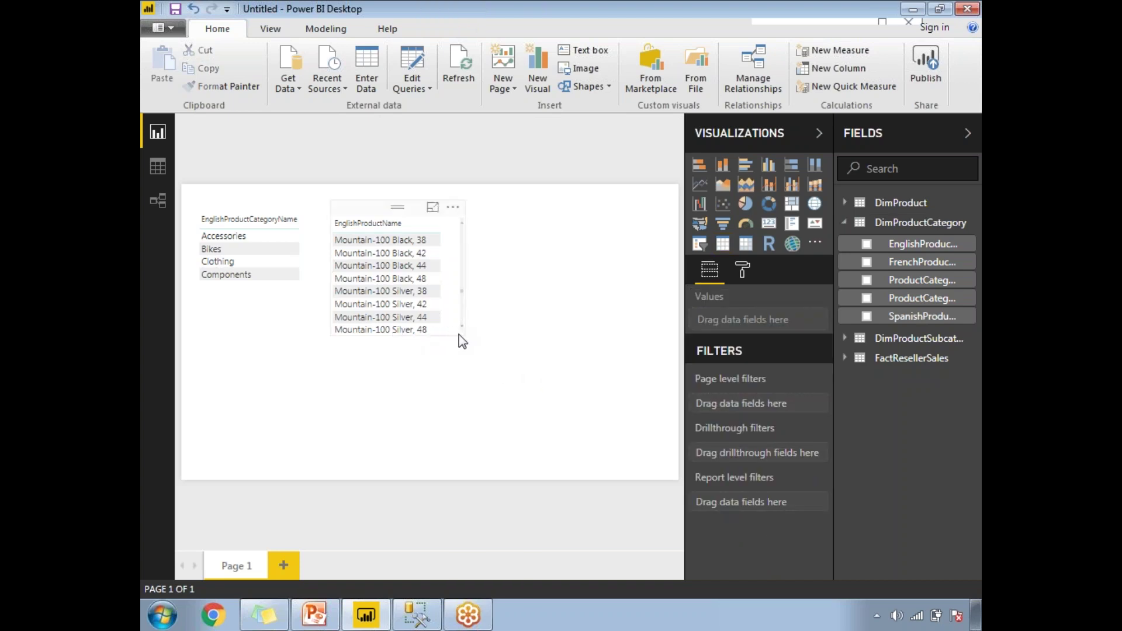
{"action": "left_click", "coordinate": [400, 338]}
{"action": "left_click_drag", "start_coordinate": [401, 338], "coordinate": [393, 476]}
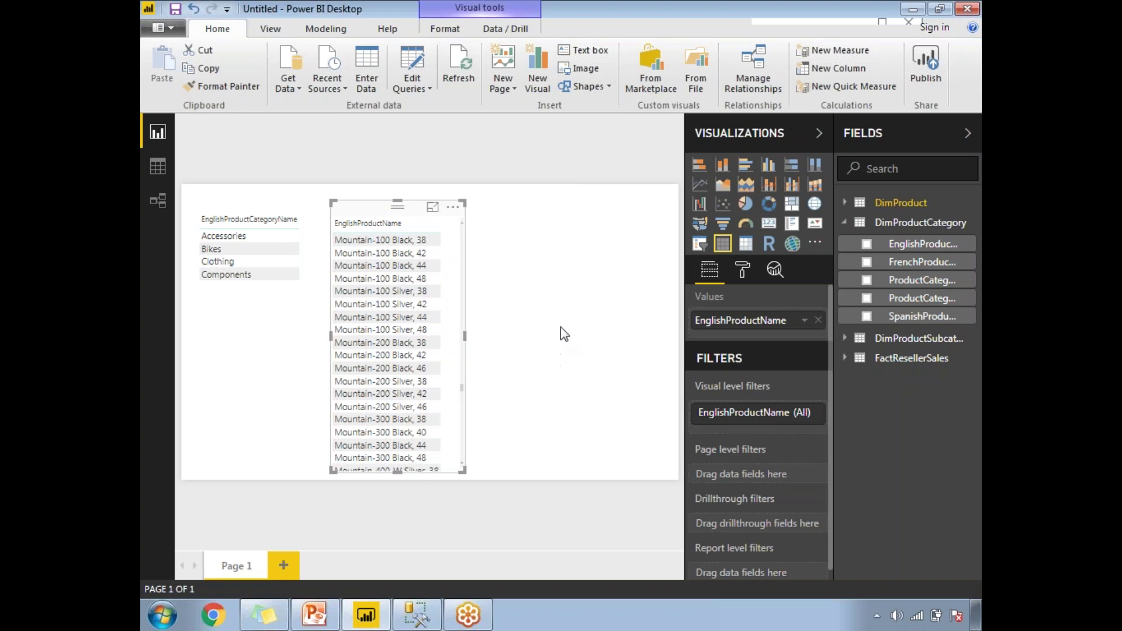
{"action": "left_click", "coordinate": [967, 135]}
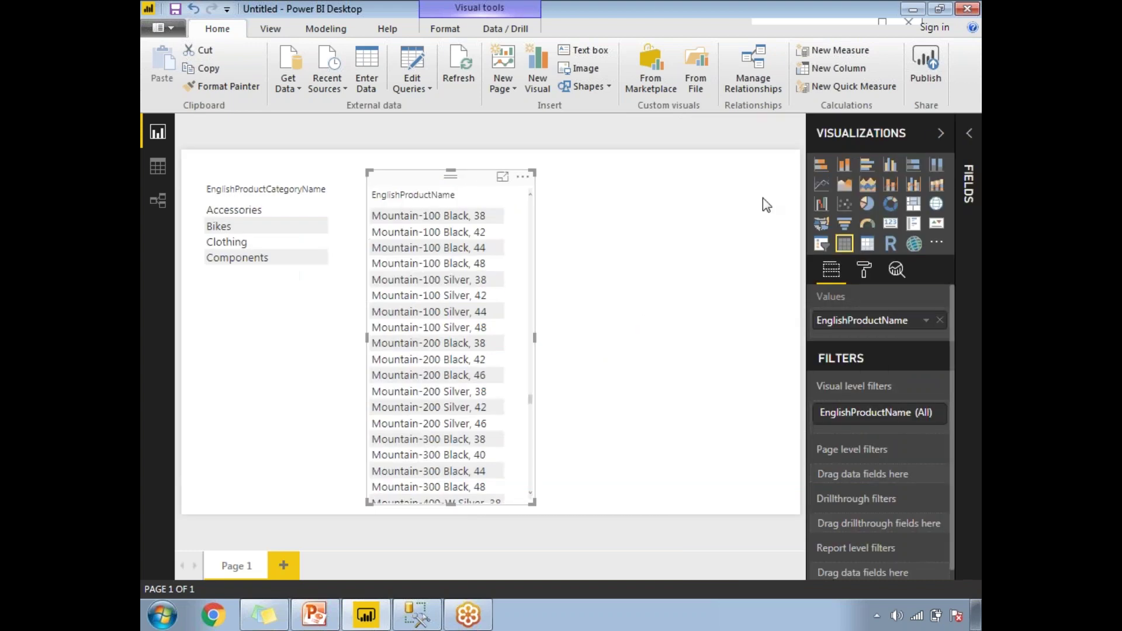
{"action": "left_click", "coordinate": [630, 316]}
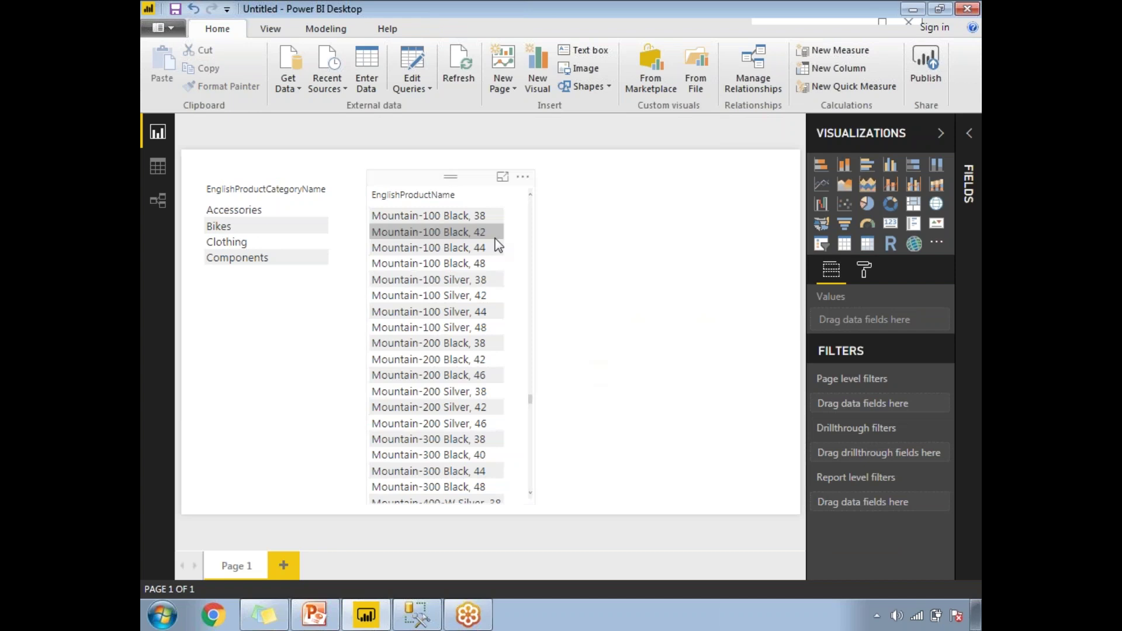
Filter the product table by Bikes and by Clothing in the category table and review the listed products
{"action": "left_click", "coordinate": [266, 257]}
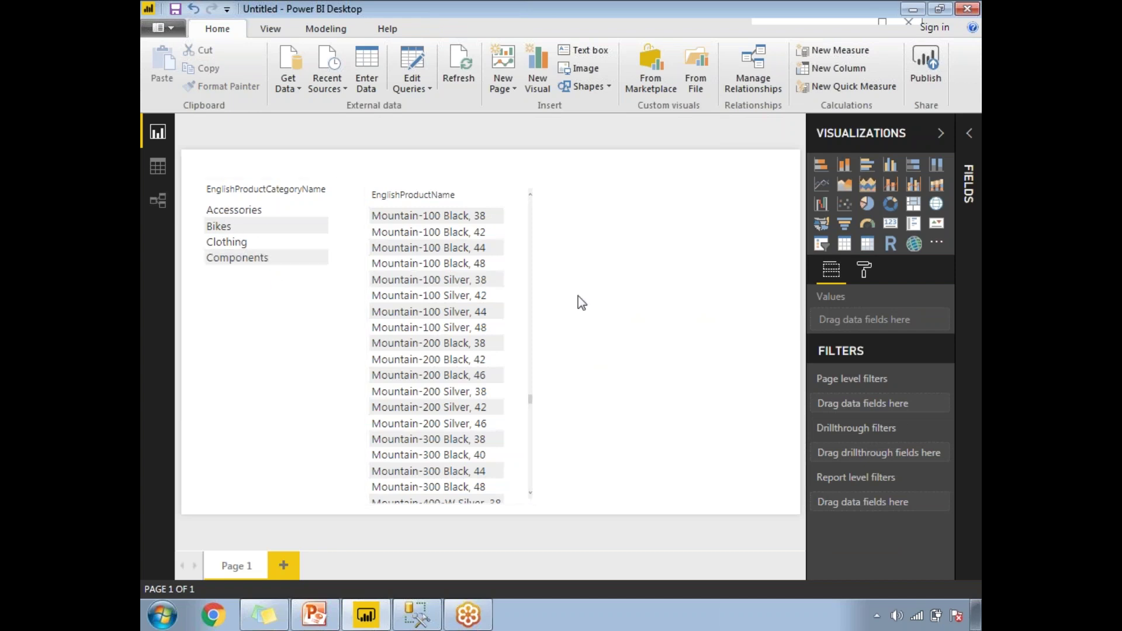
{"action": "left_click", "coordinate": [227, 228]}
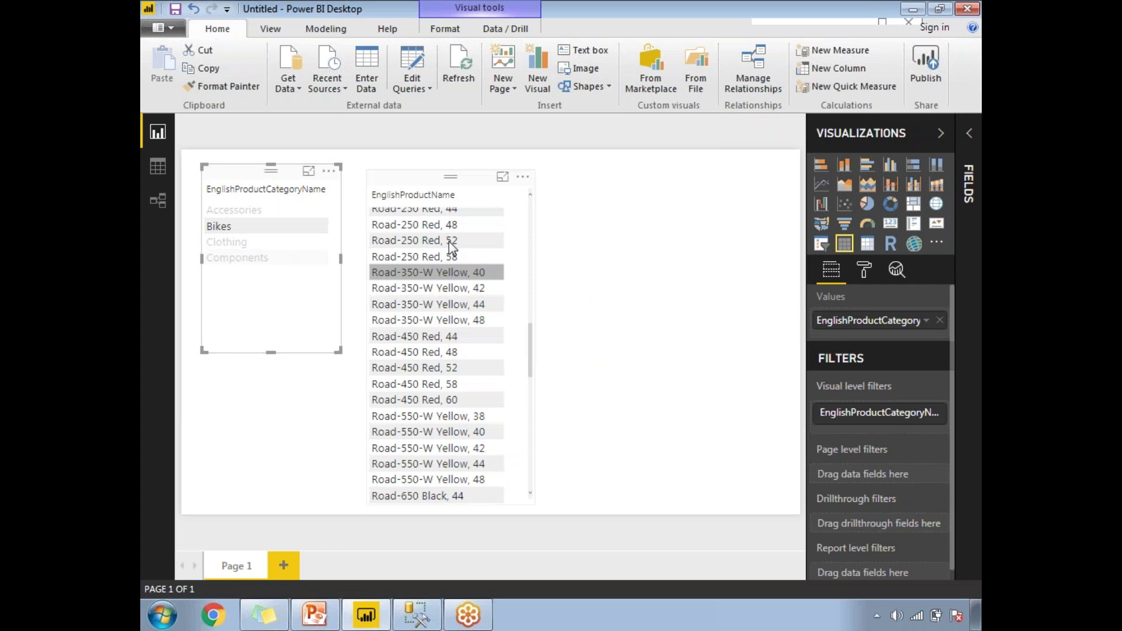
{"action": "left_click_drag", "start_coordinate": [531, 351], "coordinate": [528, 418]}
{"action": "left_click", "coordinate": [218, 245]}
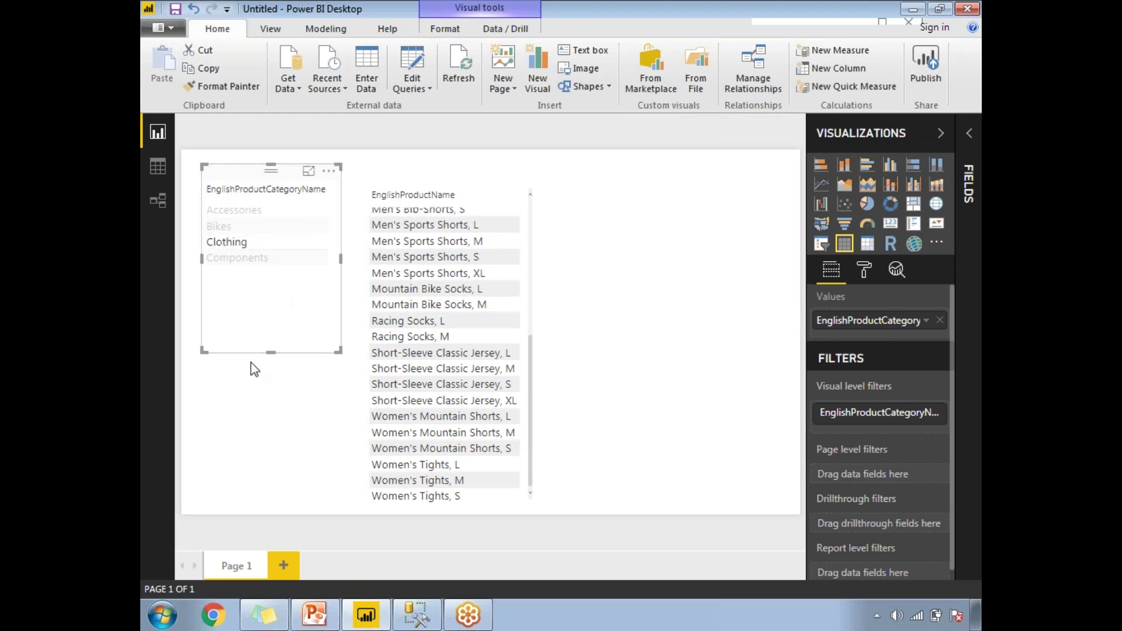
Make the category table taller and move the product table slightly further away from it
{"action": "left_click_drag", "start_coordinate": [268, 351], "coordinate": [268, 387]}
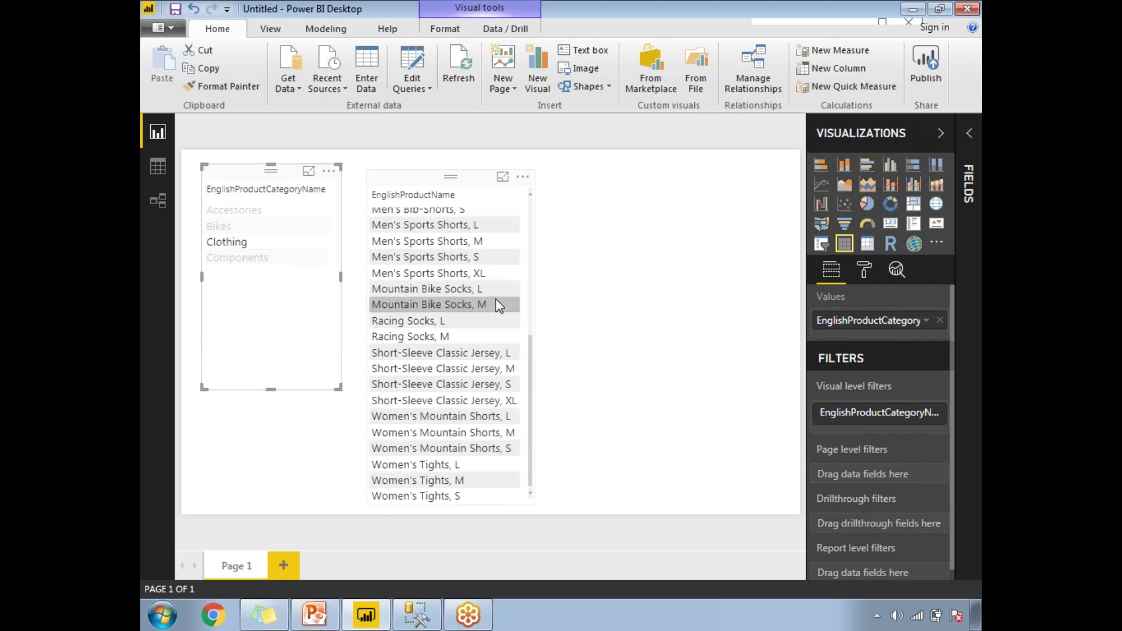
{"action": "left_click", "coordinate": [532, 254]}
{"action": "left_click", "coordinate": [227, 242]}
{"action": "left_click_drag", "start_coordinate": [416, 174], "coordinate": [440, 176]}
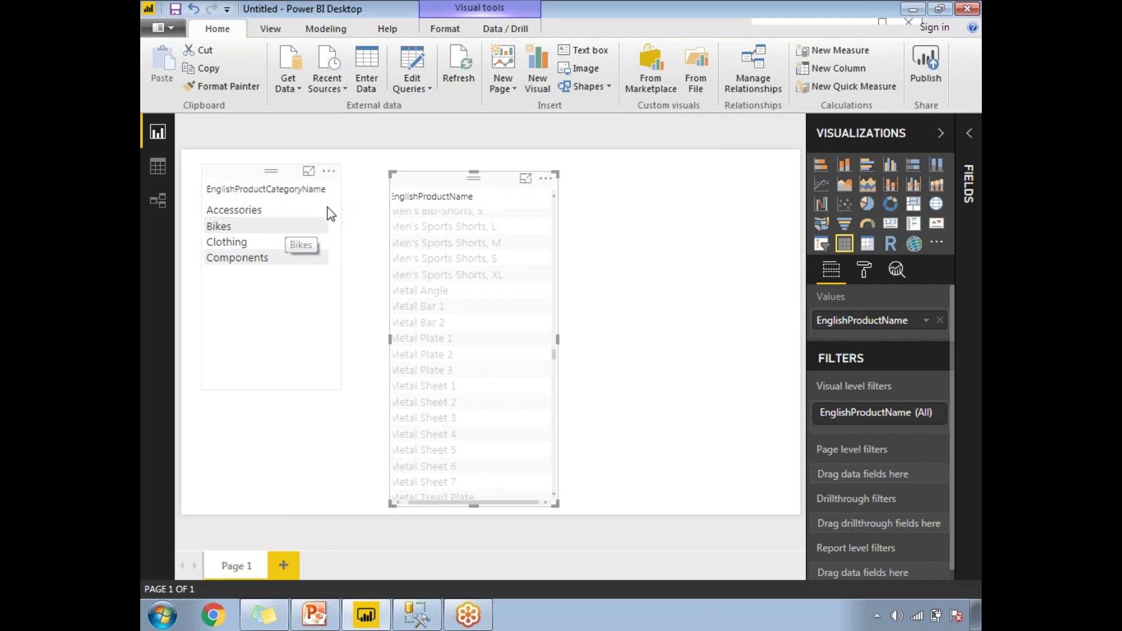
Test whether product rows such as Men's Sports Shorts, S, Metal Angle and Metal Plate 2 filter the category table
{"action": "left_click", "coordinate": [422, 246]}
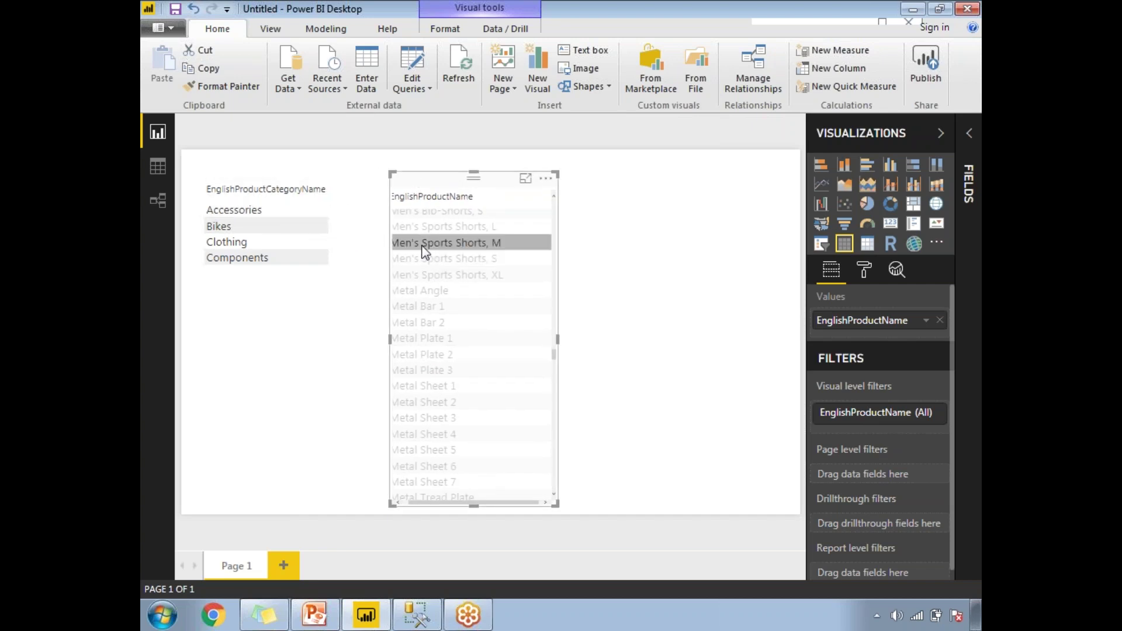
{"action": "left_click", "coordinate": [412, 261]}
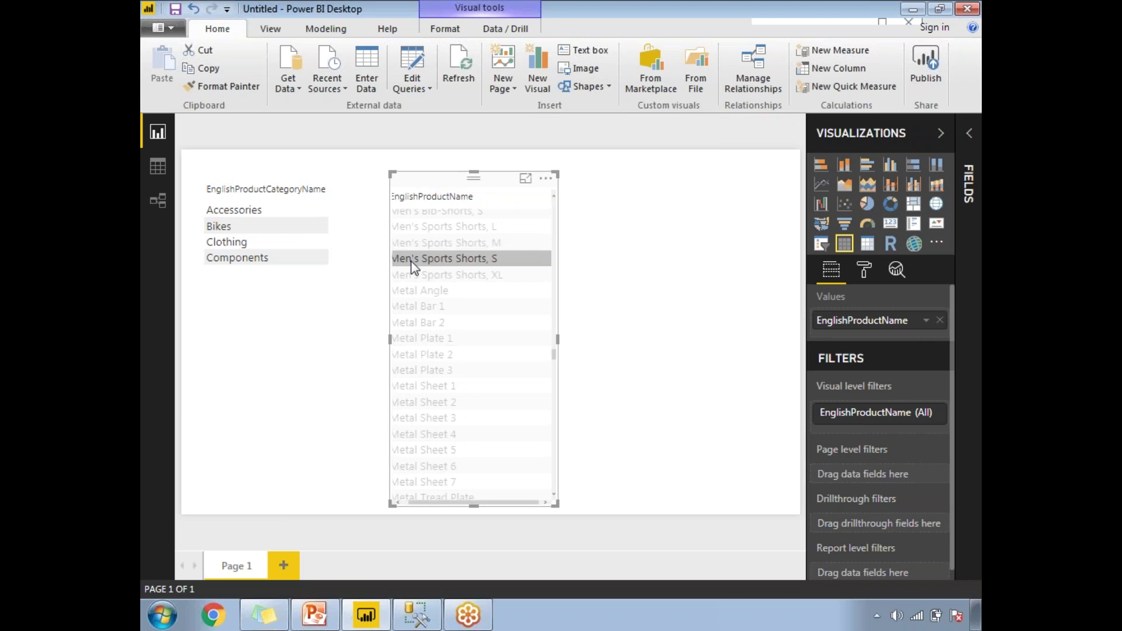
{"action": "left_click", "coordinate": [418, 290]}
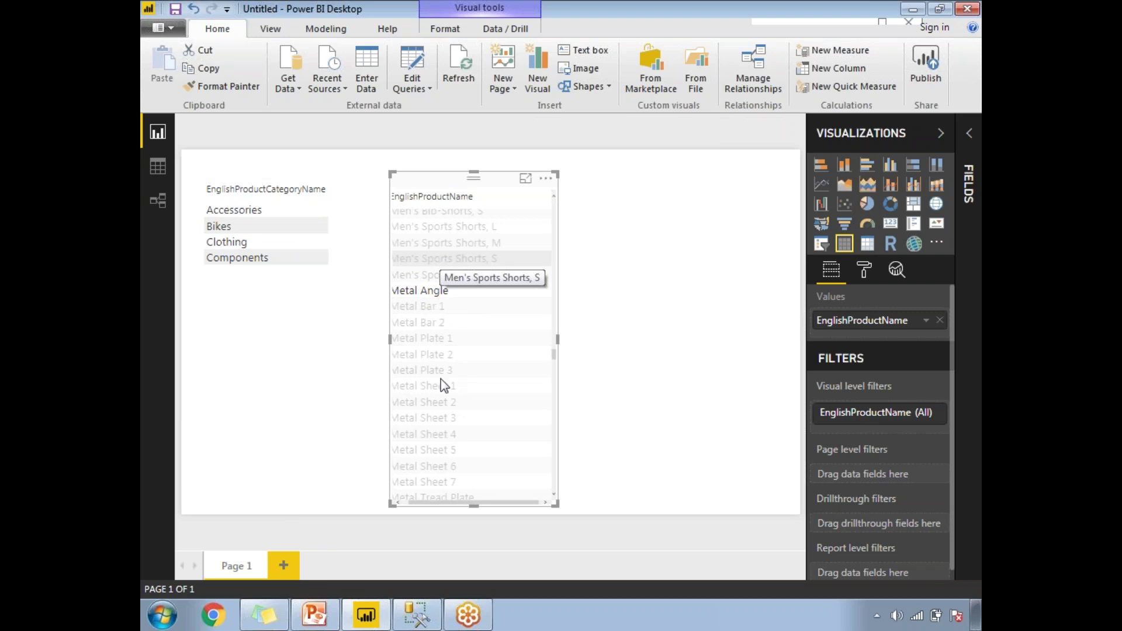
{"action": "left_click", "coordinate": [412, 322]}
{"action": "left_click", "coordinate": [412, 339]}
{"action": "left_click", "coordinate": [413, 354]}
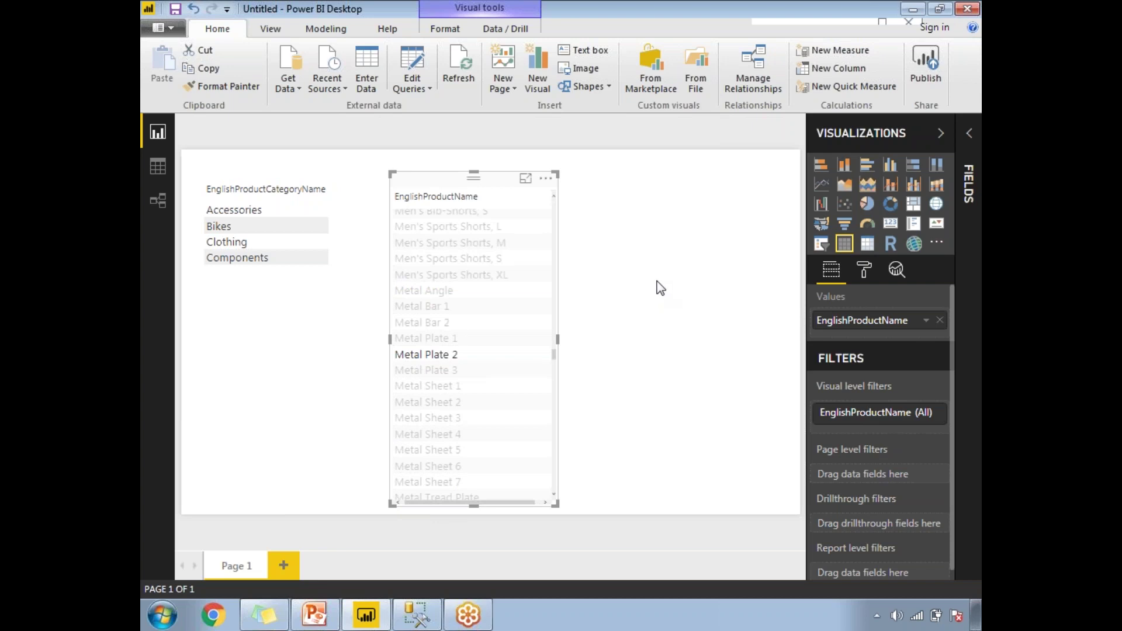
Replace the product table with an empty slicer placed beside the category table
{"action": "key", "text": "Delete"}
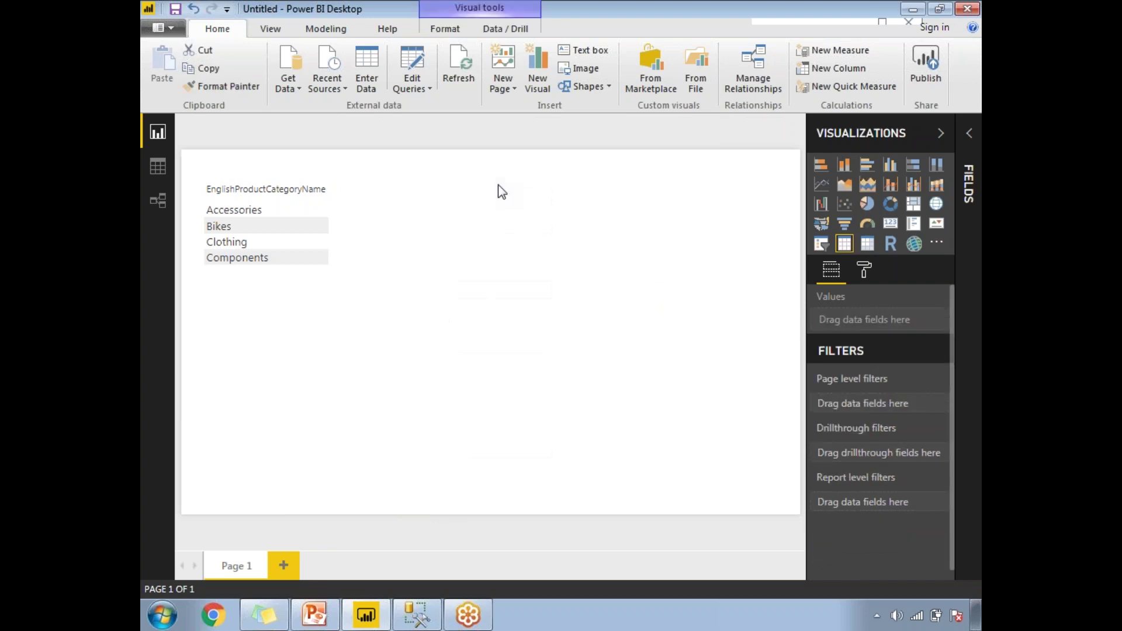
{"action": "left_click", "coordinate": [821, 244]}
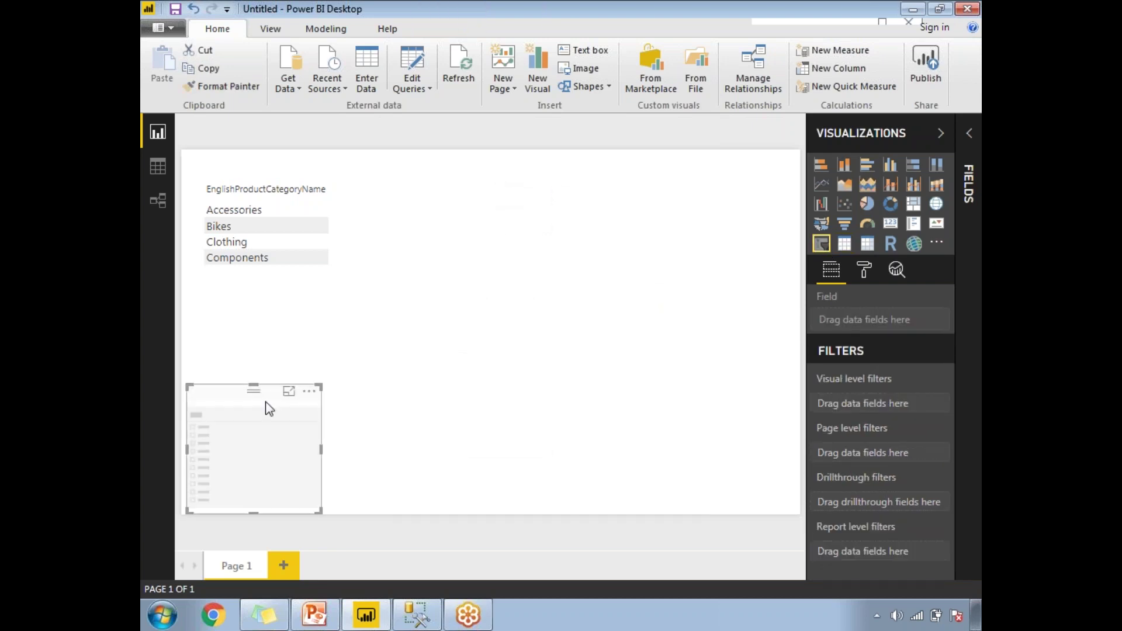
{"action": "left_click_drag", "start_coordinate": [225, 396], "coordinate": [422, 183]}
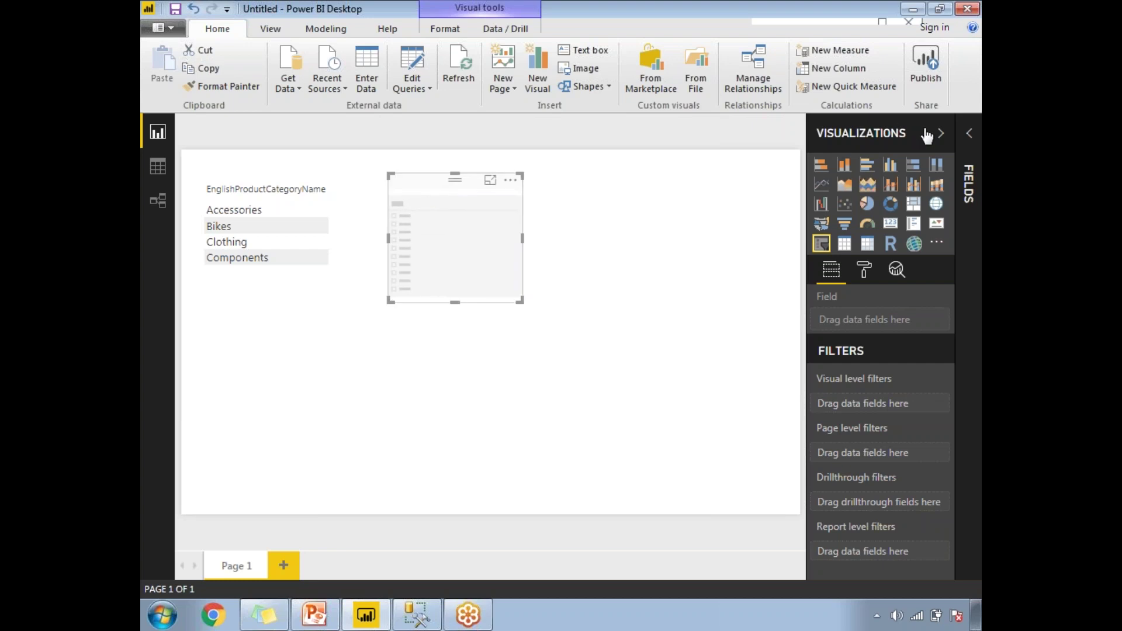
Fill the slicer with EnglishProductName from DimProduct and extend it down towards the page's lower edge
{"action": "left_click", "coordinate": [971, 195]}
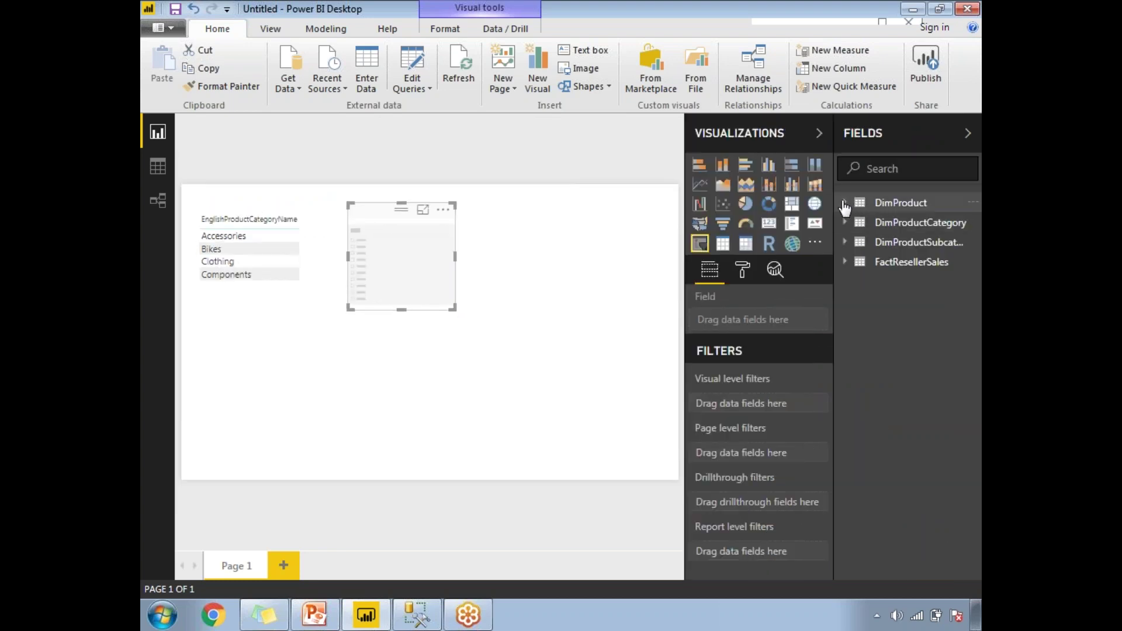
{"action": "left_click", "coordinate": [845, 202]}
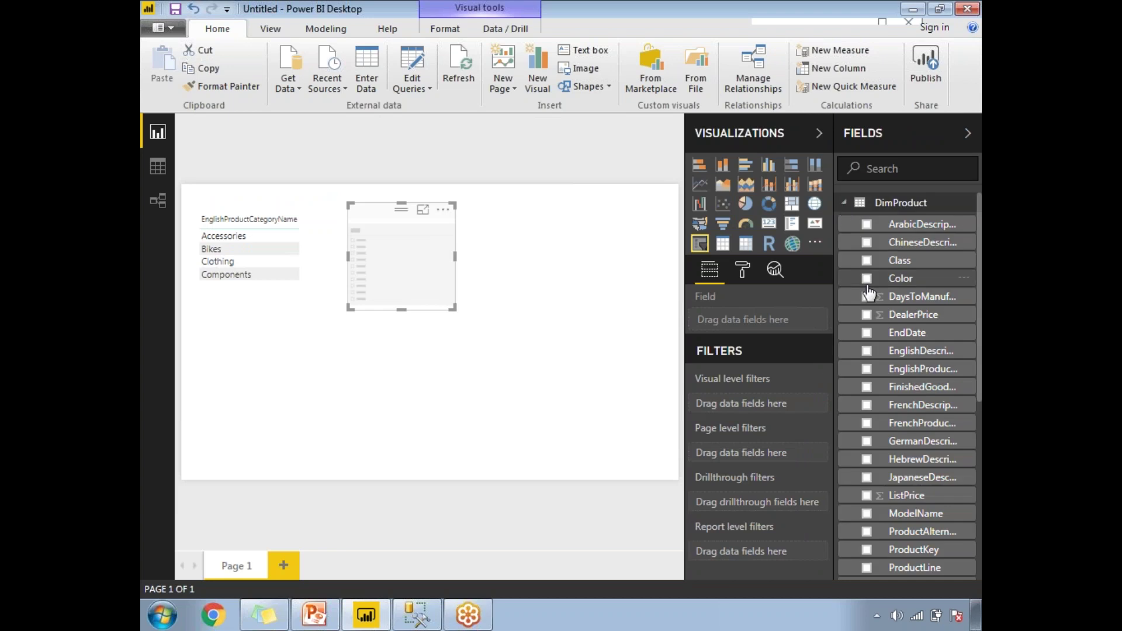
{"action": "left_click", "coordinate": [866, 369]}
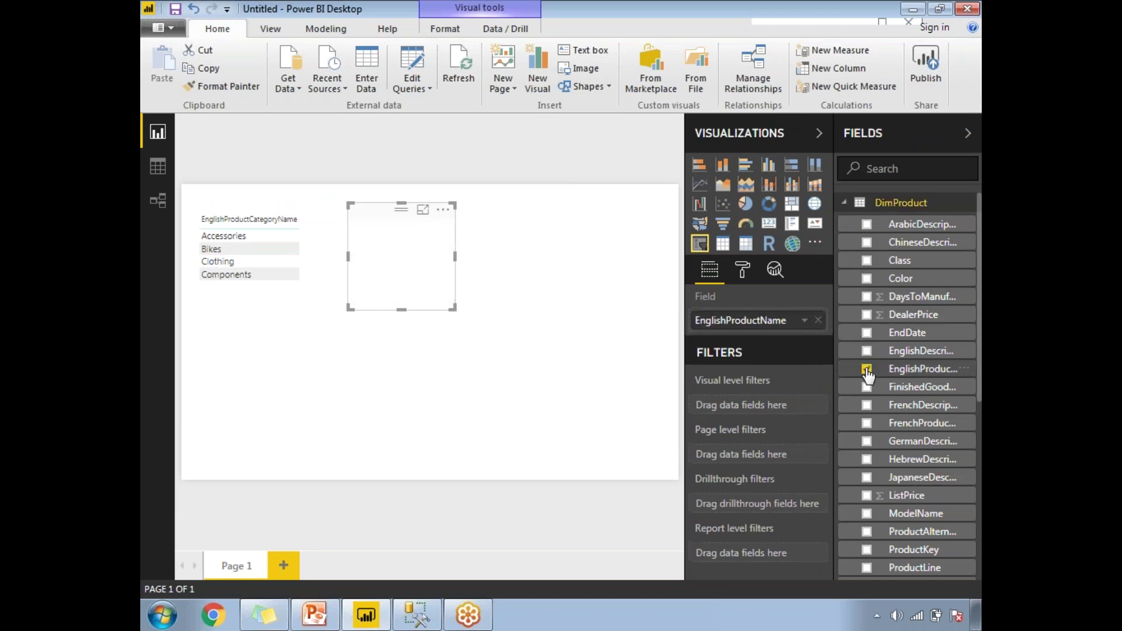
{"action": "left_click_drag", "start_coordinate": [454, 306], "coordinate": [458, 451]}
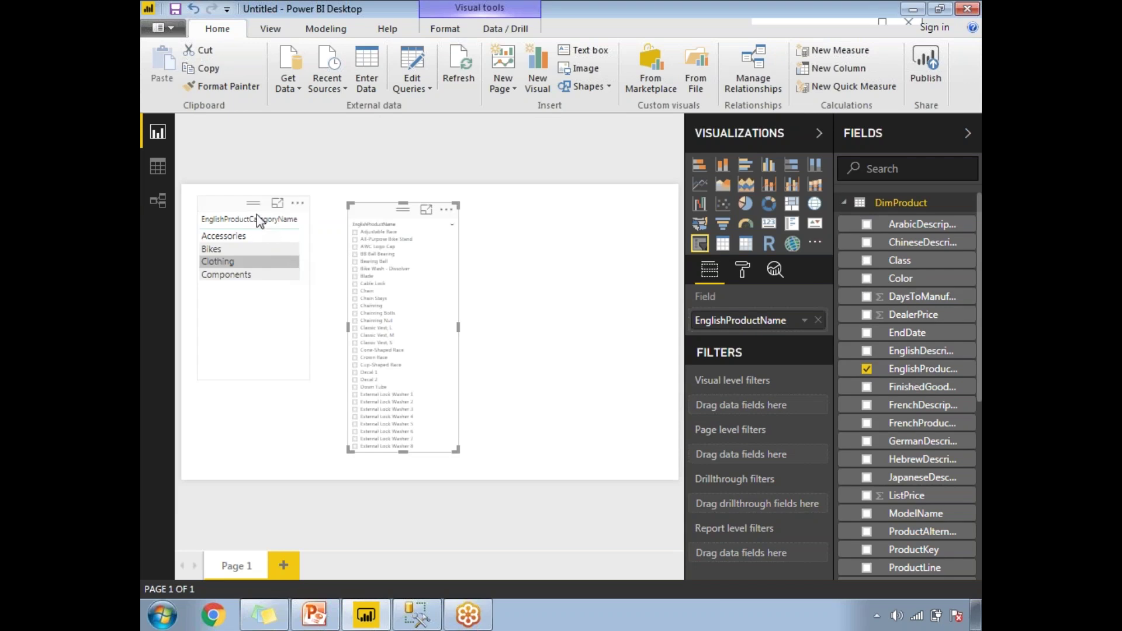
Replace the category table with a slicer filled with EnglishProductCategoryName from DimProductCategory
{"action": "left_click", "coordinate": [241, 203]}
{"action": "key", "text": "Delete"}
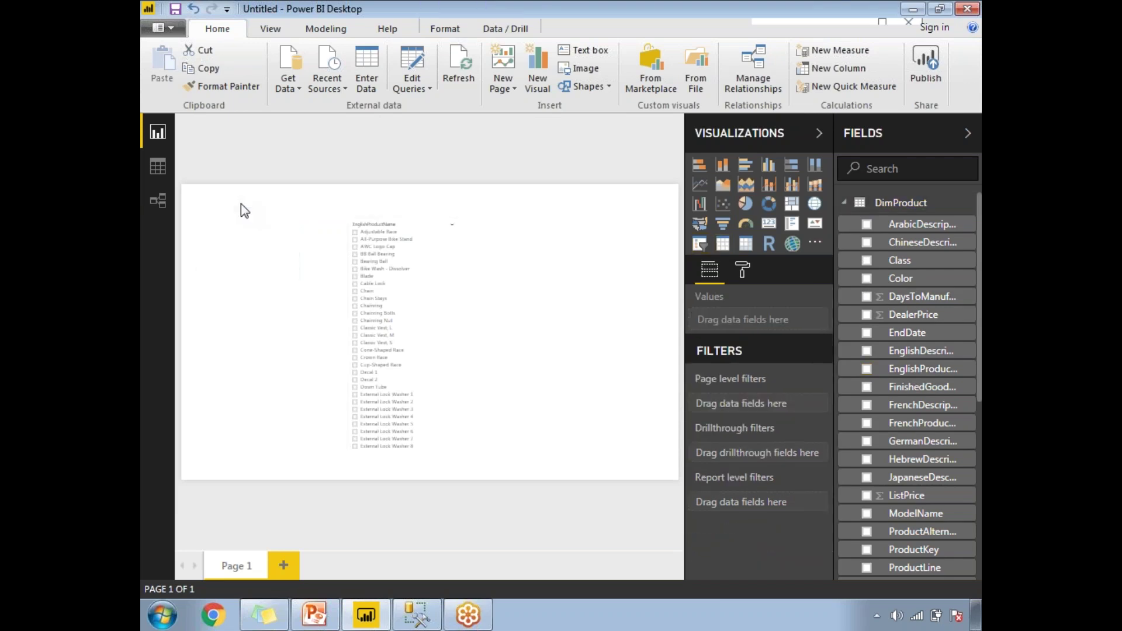
{"action": "left_click", "coordinate": [699, 244]}
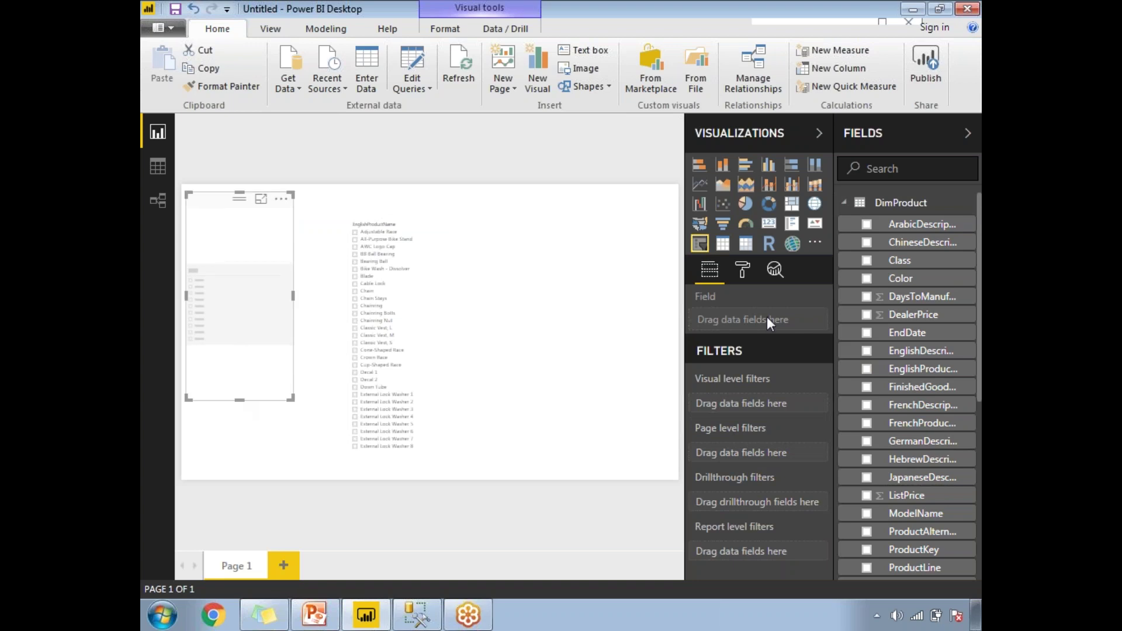
{"action": "left_click", "coordinate": [847, 205]}
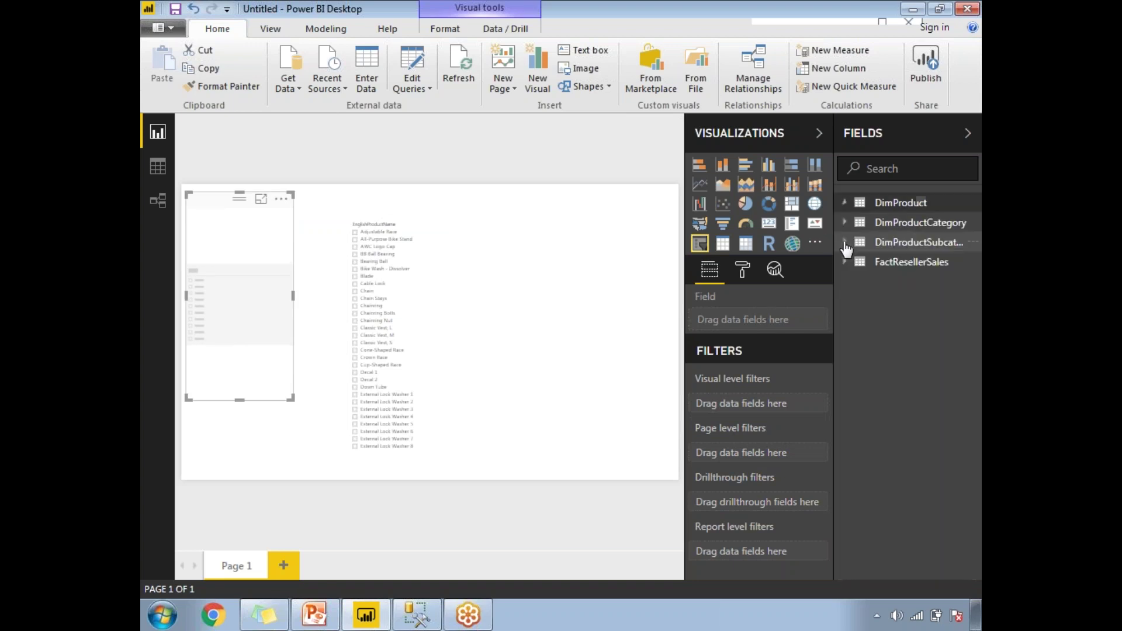
{"action": "left_click", "coordinate": [842, 225]}
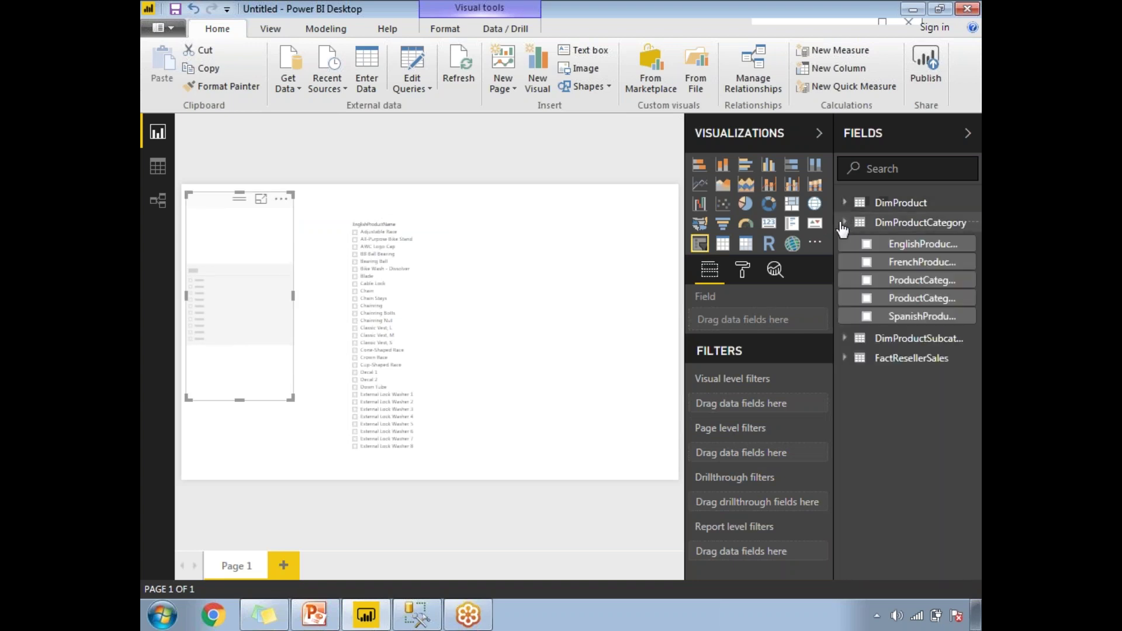
{"action": "left_click", "coordinate": [869, 246]}
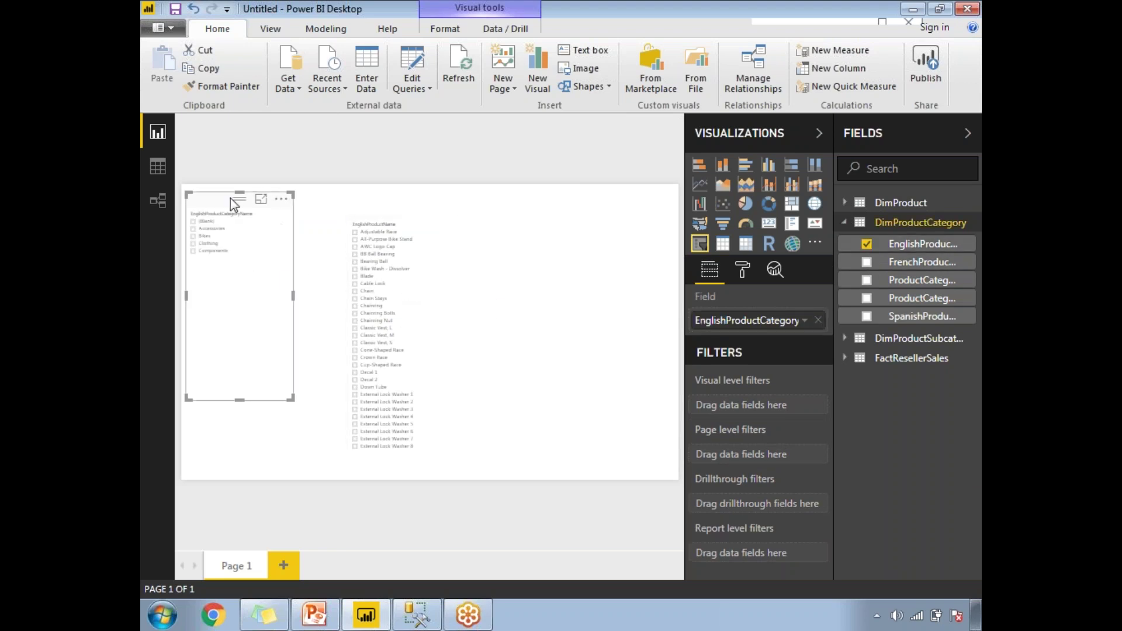
Set the item text size to 14 in both the category slicer and the product slicer
{"action": "left_click", "coordinate": [742, 270]}
{"action": "left_click", "coordinate": [698, 428]}
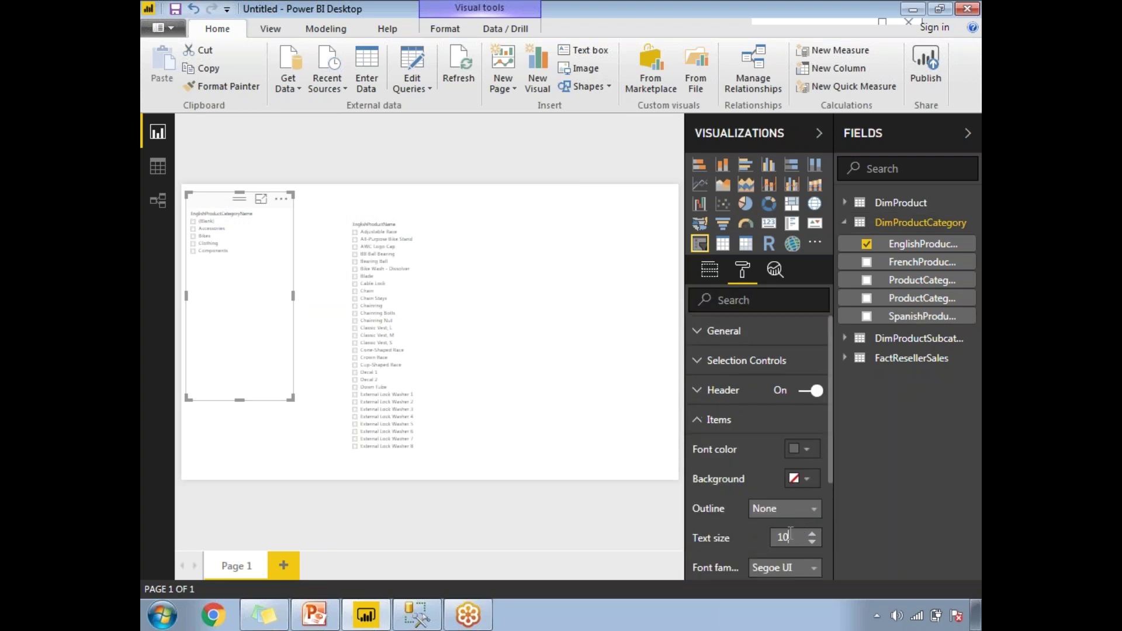
{"action": "key", "text": "BackSpace"}
{"action": "type", "text": "4"}
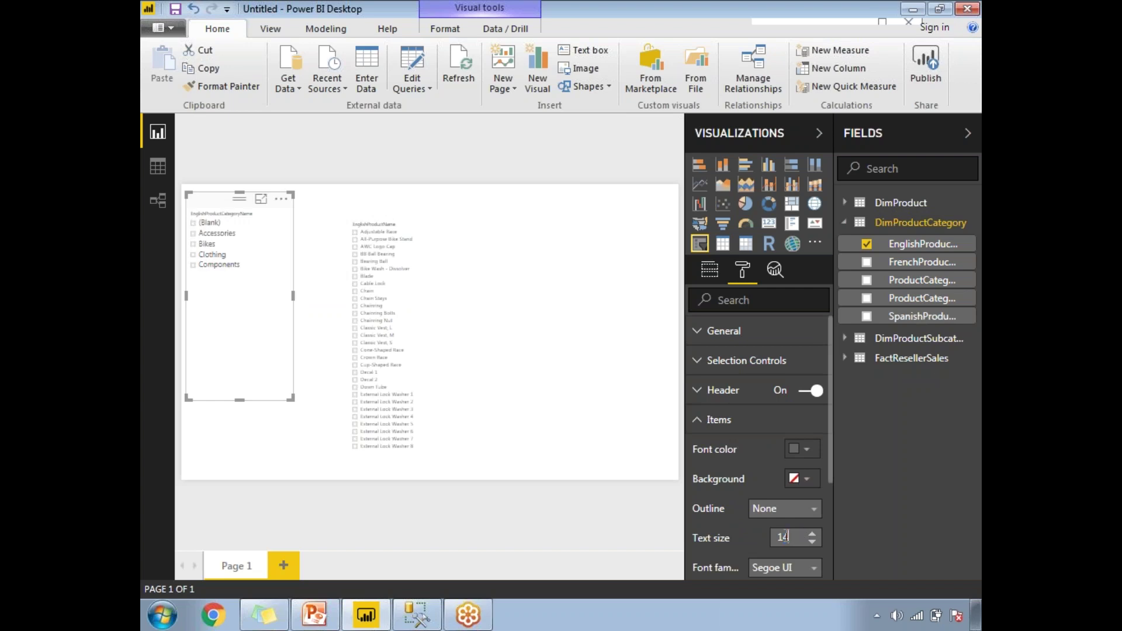
{"action": "left_click", "coordinate": [424, 305]}
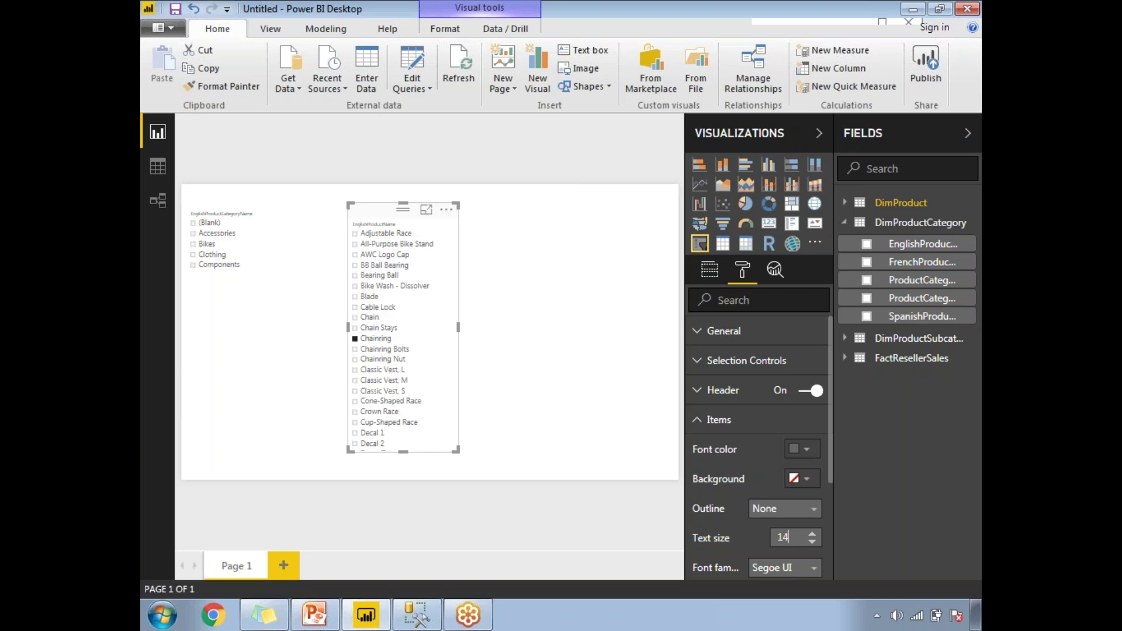
Set the header text size to 13 in both the product slicer and the category slicer
{"action": "left_click", "coordinate": [696, 399]}
{"action": "type", "text": "13"}
{"action": "left_click", "coordinate": [241, 222]}
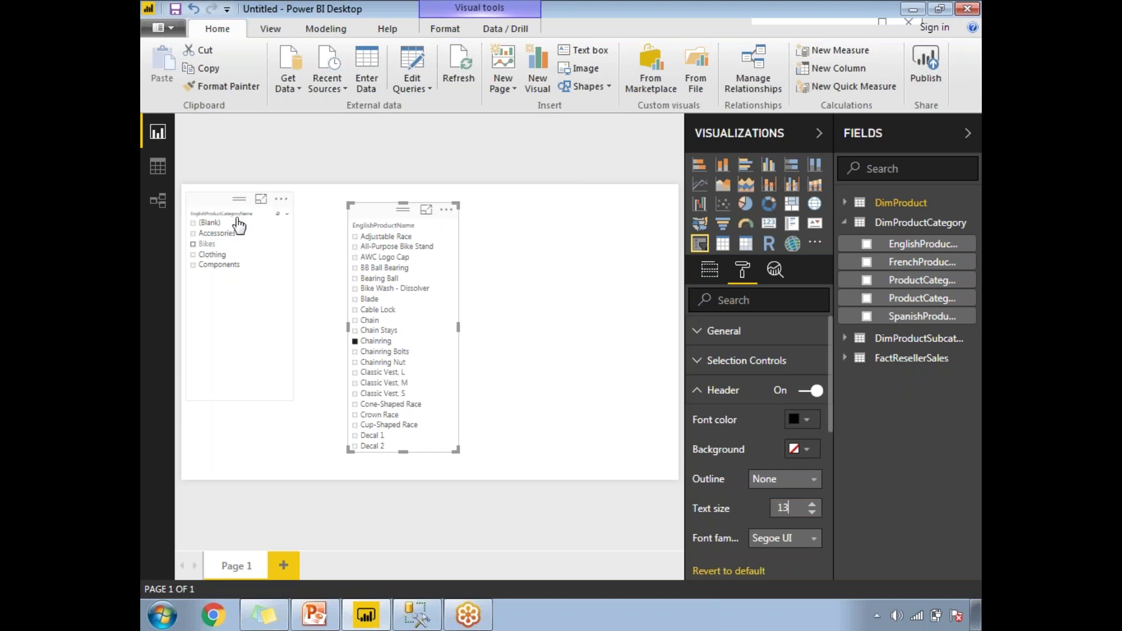
{"action": "left_click_drag", "start_coordinate": [790, 516], "coordinate": [766, 506]}
{"action": "type", "text": "13"}
{"action": "key", "text": "Return"}
{"action": "left_click", "coordinate": [516, 345]}
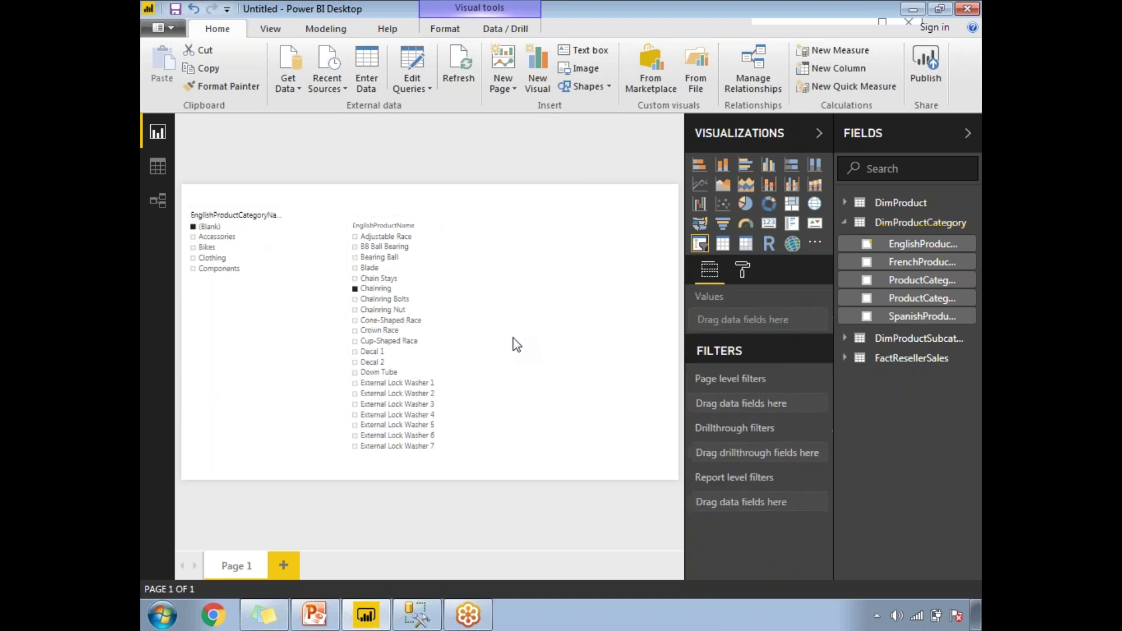
Test whether choosing and clearing Accessories in the category slicer changes the product slicer's list
{"action": "left_click", "coordinate": [229, 240]}
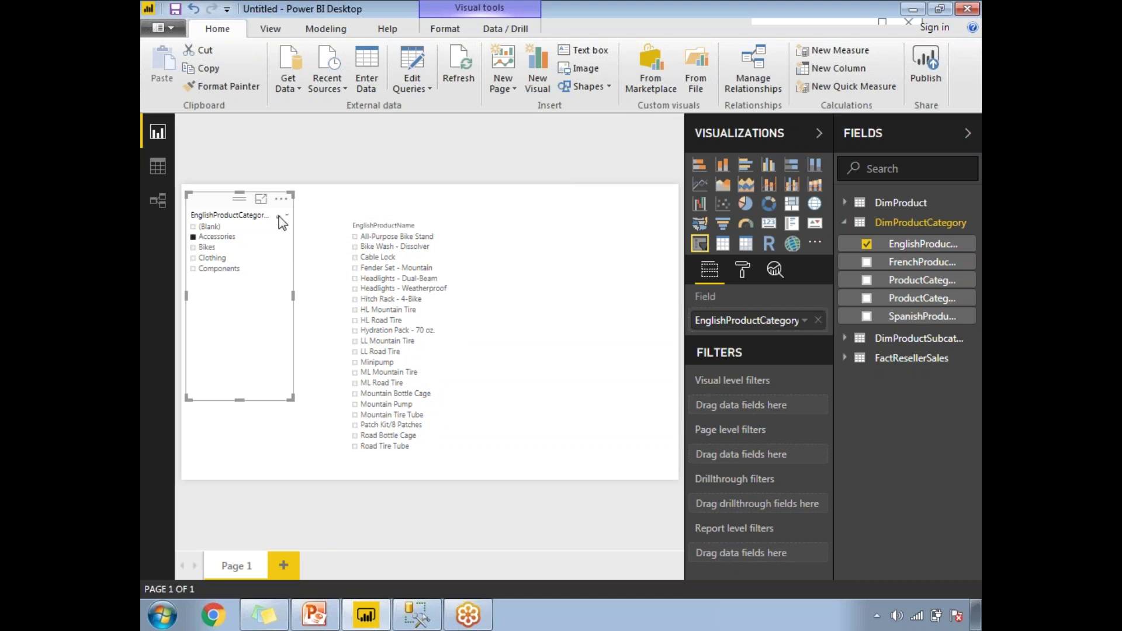
{"action": "left_click", "coordinate": [820, 134]}
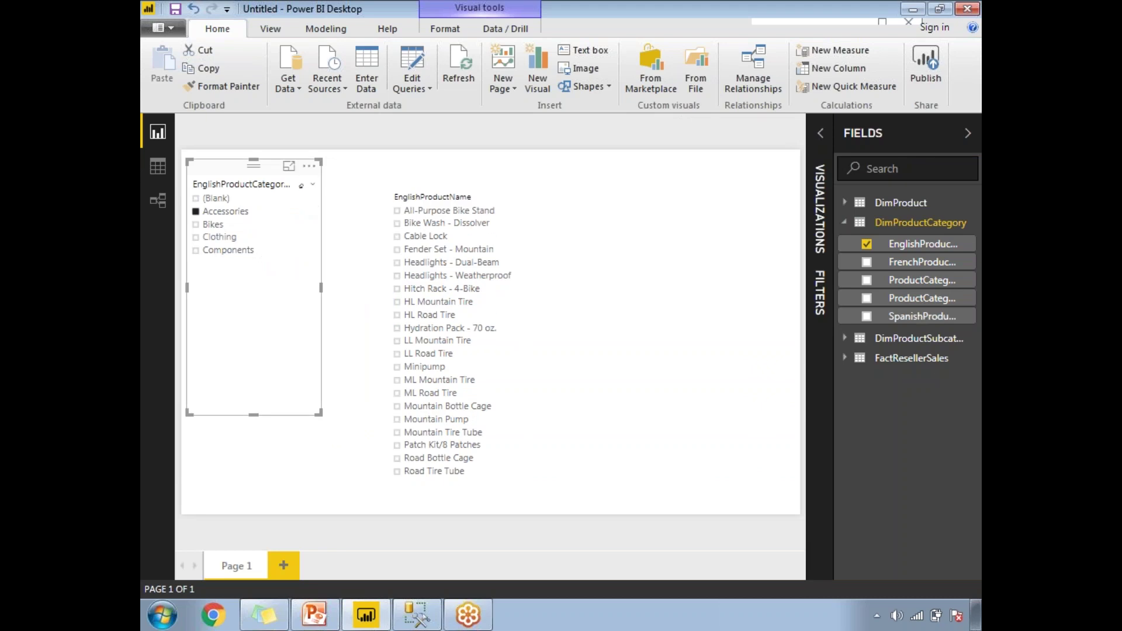
{"action": "left_click", "coordinate": [197, 211]}
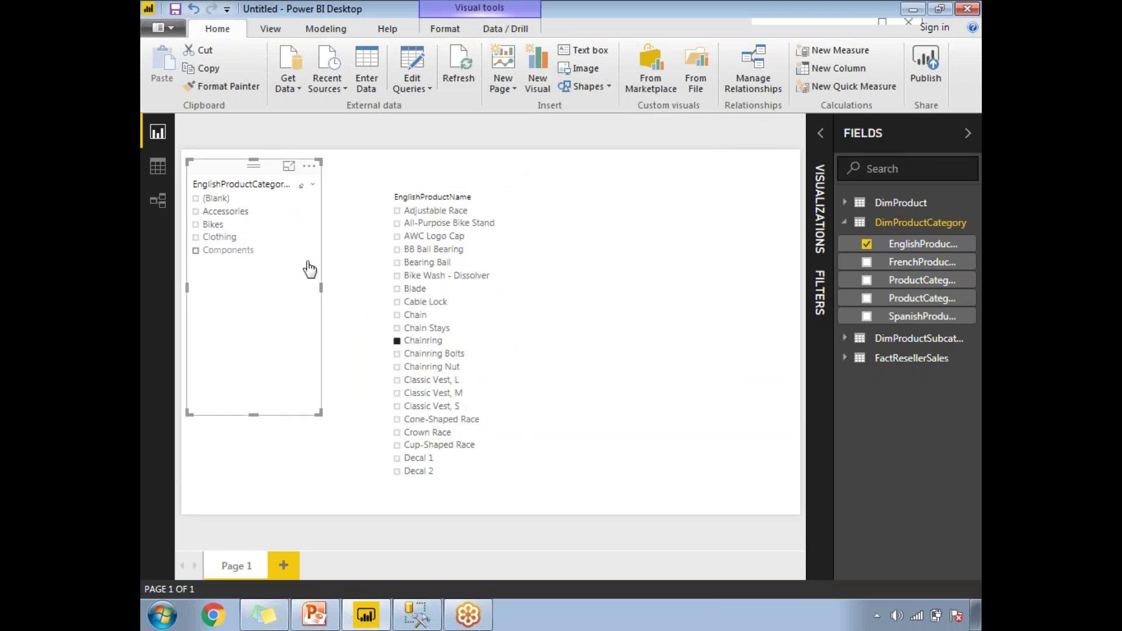
Test whether products such as Blade, Chainring Bolts and Cone-Shaped Race filter the category slicer
{"action": "left_click", "coordinate": [413, 289]}
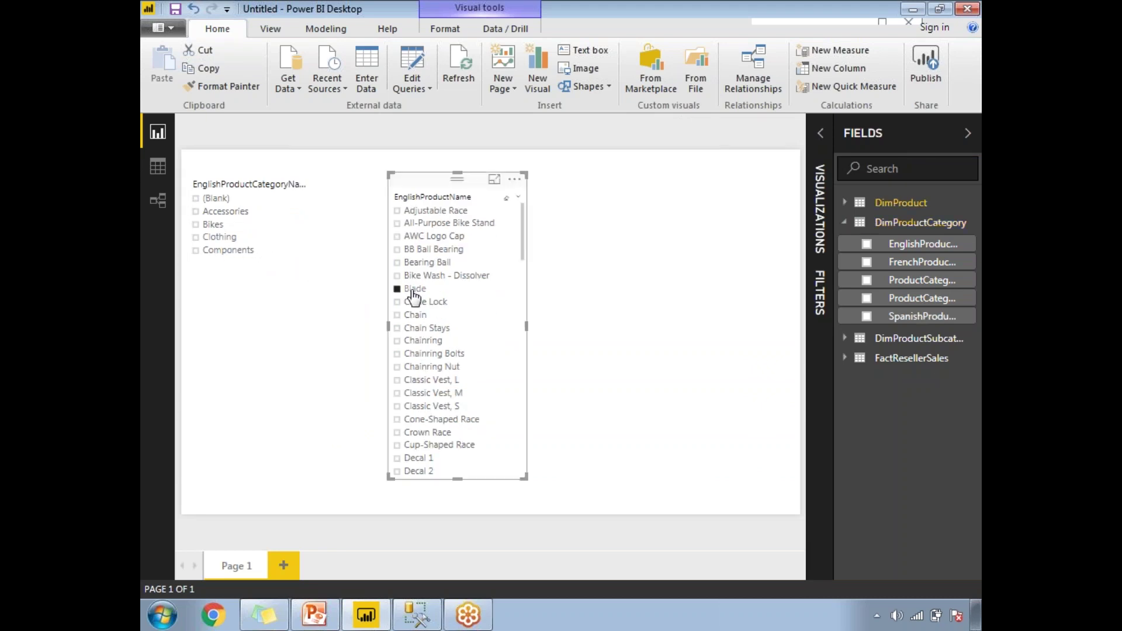
{"action": "left_click", "coordinate": [427, 354]}
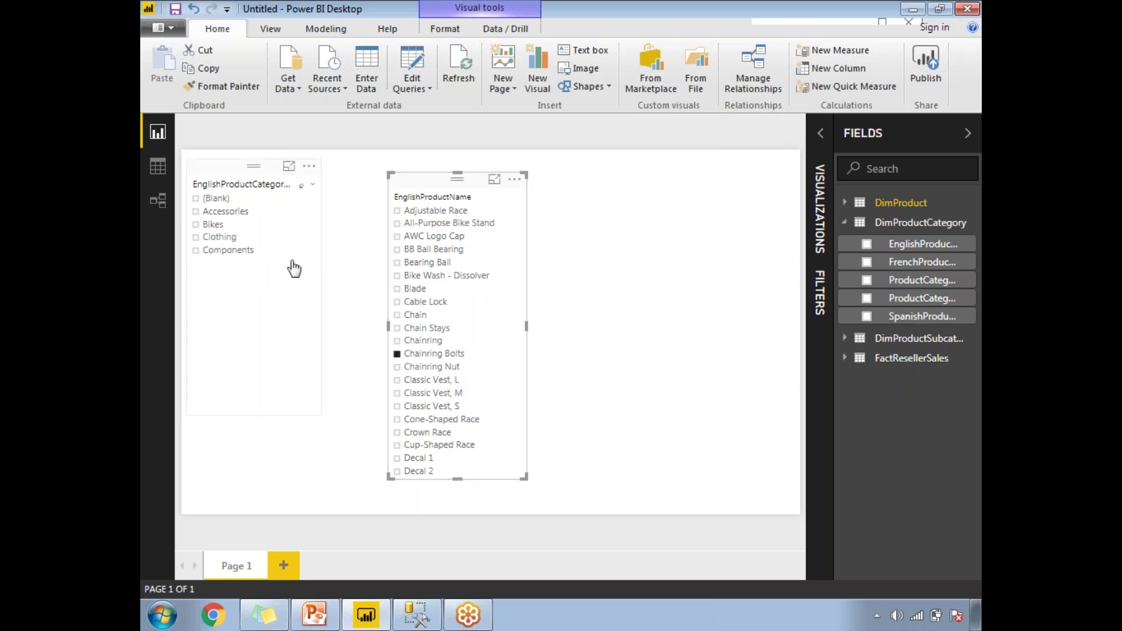
{"action": "left_click", "coordinate": [433, 409]}
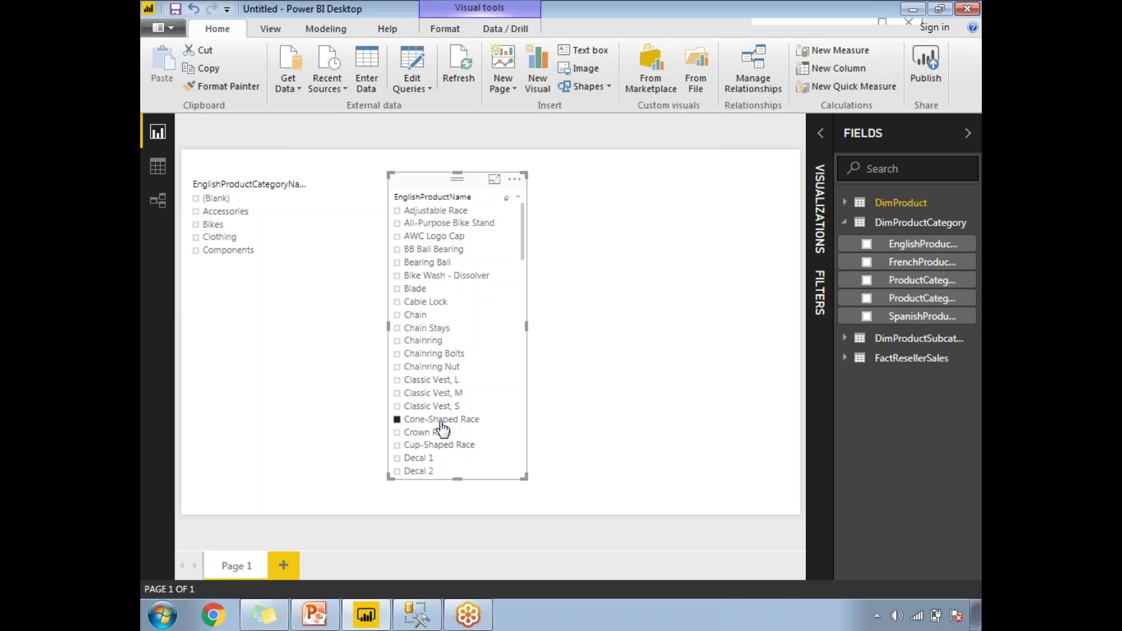
Filter the product slicer by Accessories, Bikes and Components in turn, and clear the selections in both slicers
{"action": "left_click", "coordinate": [226, 215]}
{"action": "left_click", "coordinate": [215, 225]}
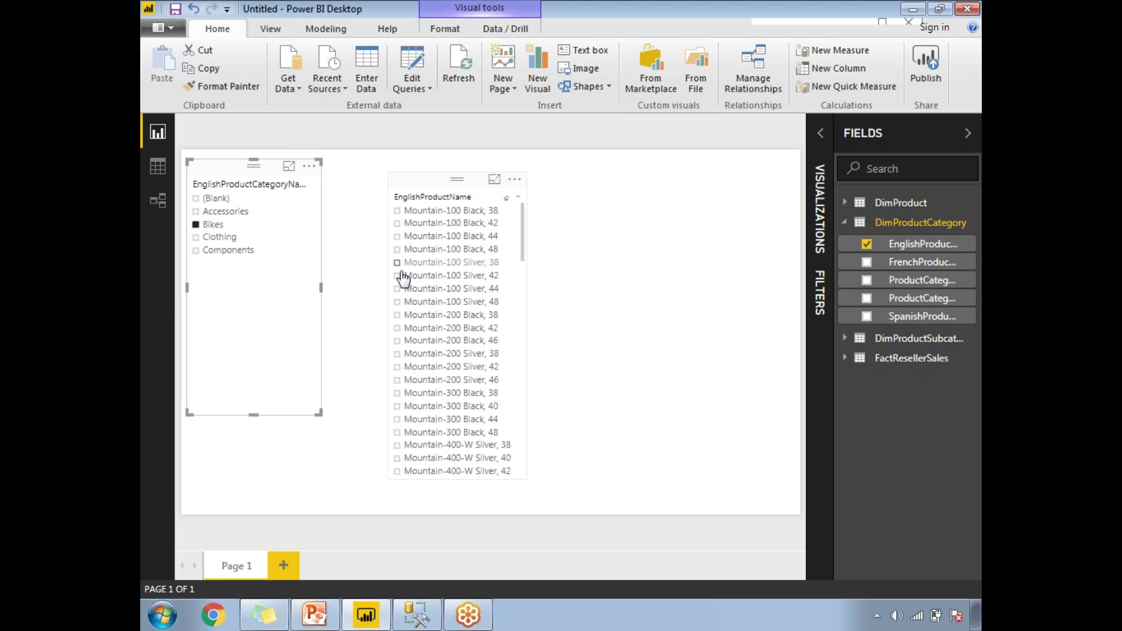
{"action": "left_click", "coordinate": [246, 251]}
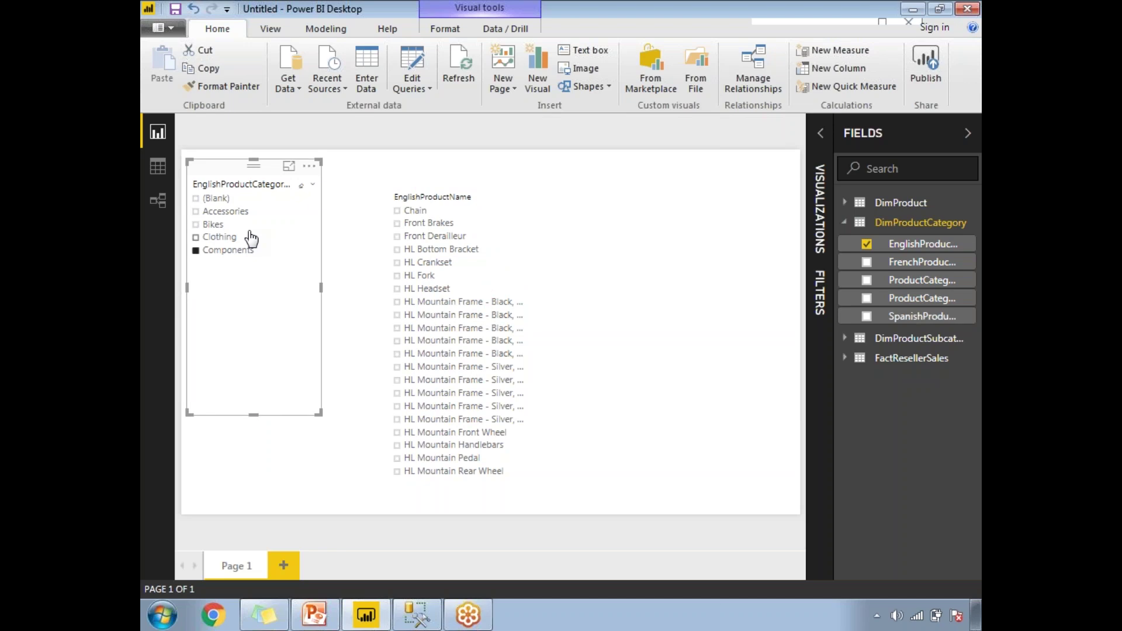
{"action": "left_click", "coordinate": [302, 186]}
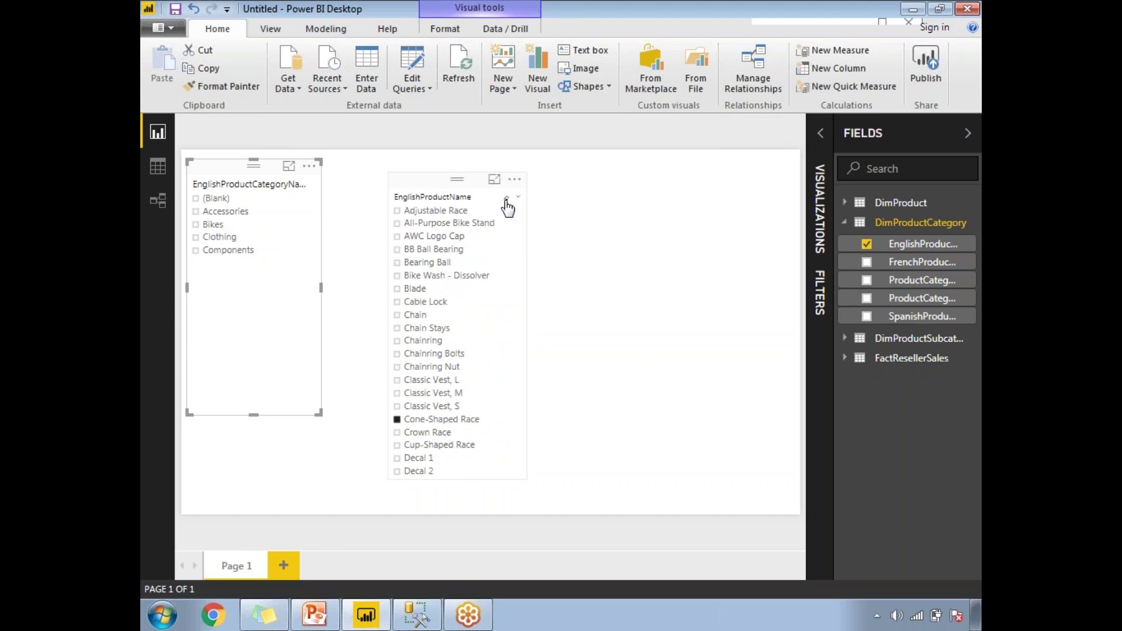
{"action": "left_click", "coordinate": [505, 200]}
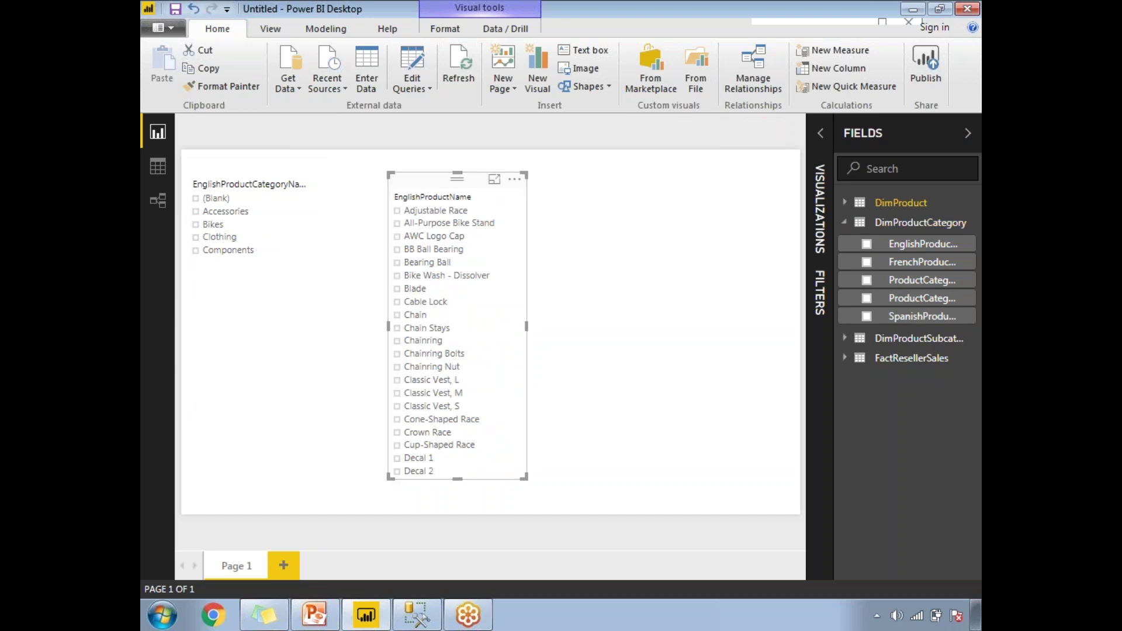
Set the cross filter direction of the DimProduct to DimProductSubcategory relationship to Both
{"action": "left_click", "coordinate": [752, 78]}
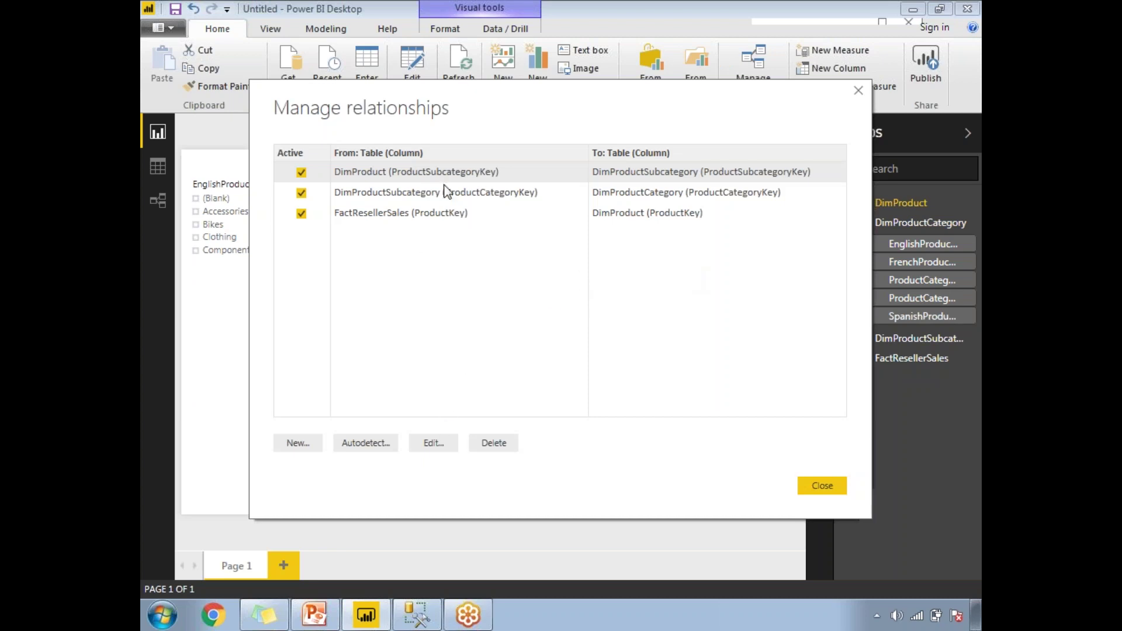
{"action": "left_click", "coordinate": [443, 439]}
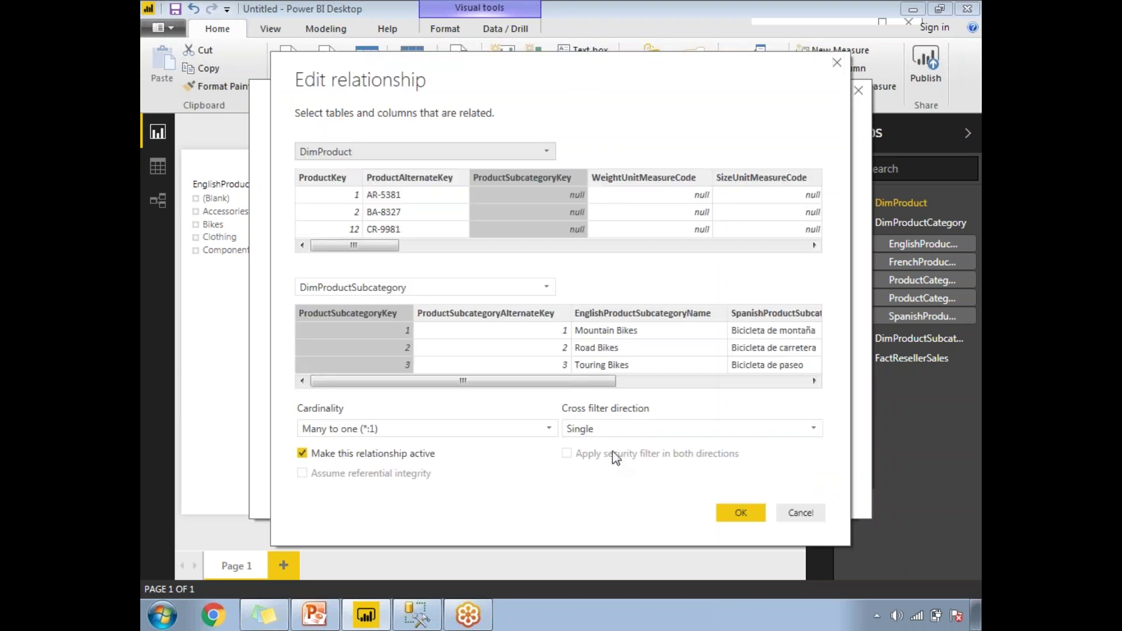
{"action": "left_click", "coordinate": [602, 427]}
{"action": "left_click", "coordinate": [590, 463]}
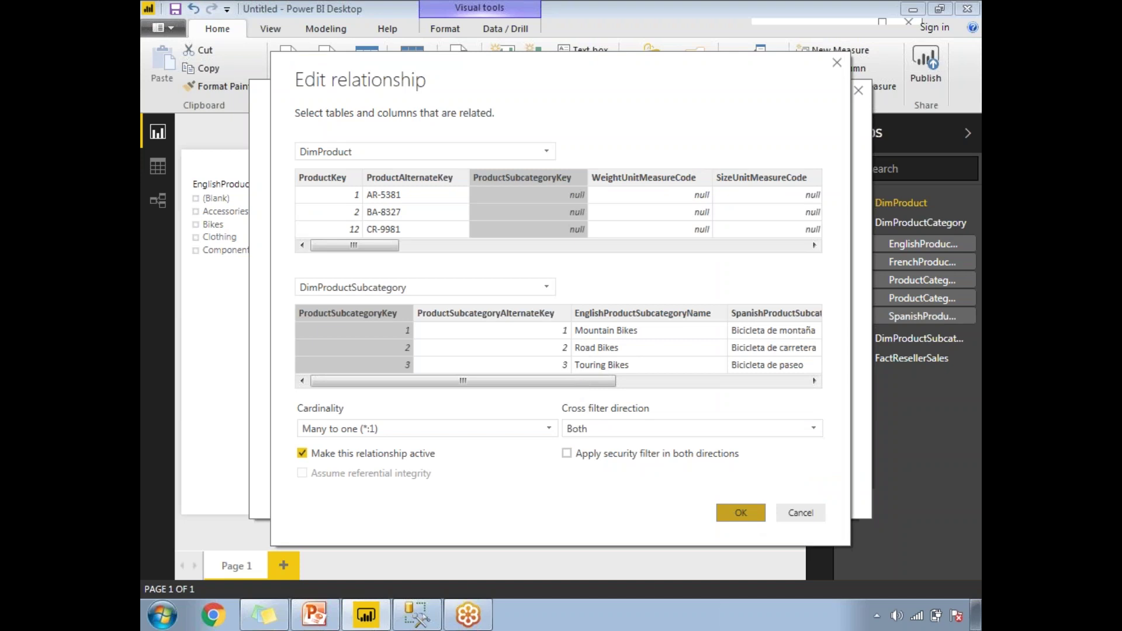
{"action": "key", "text": "Return"}
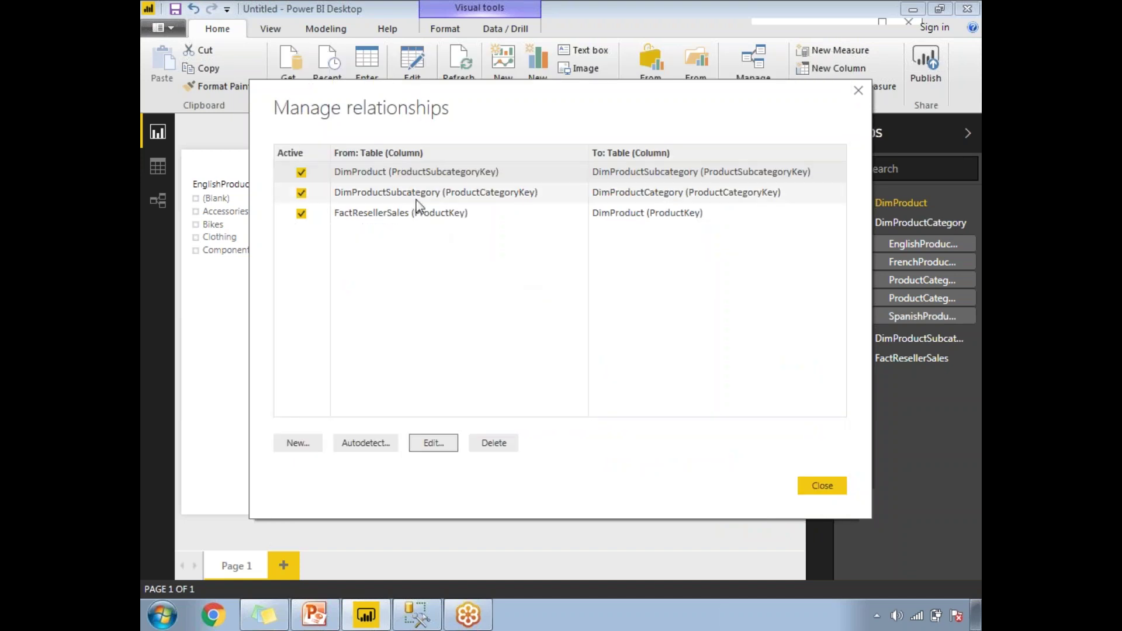
Set the cross filter direction of the DimProductSubcategory to DimProductCategory relationship to Both
{"action": "left_click", "coordinate": [413, 195]}
{"action": "left_click", "coordinate": [443, 444]}
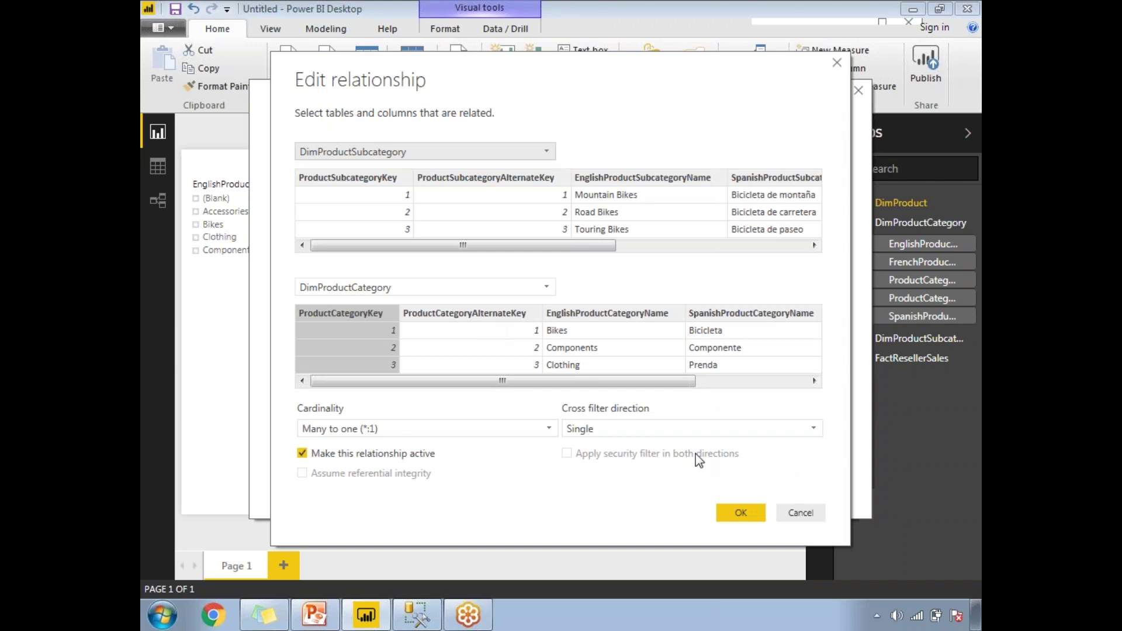
{"action": "left_click", "coordinate": [653, 430]}
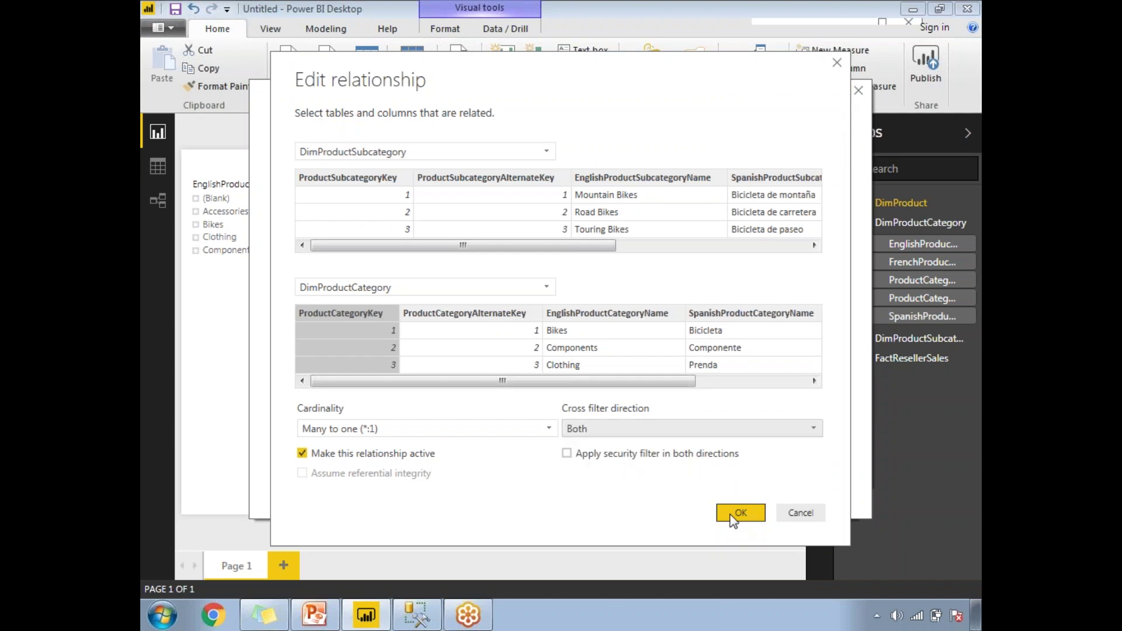
{"action": "key", "text": "Return"}
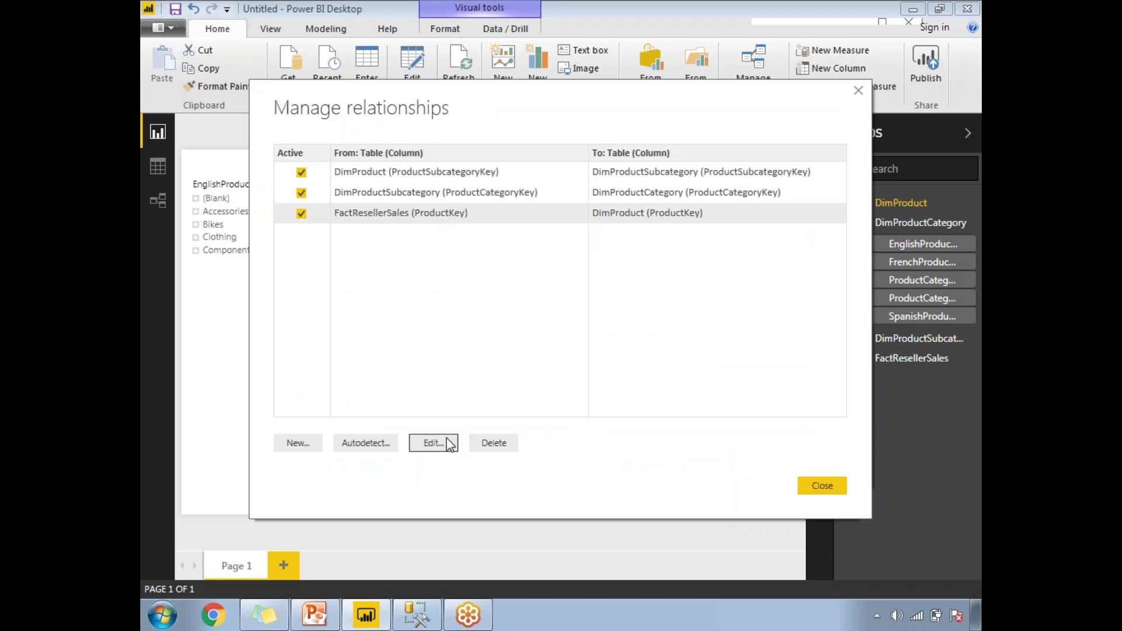
Set the cross filter direction of the FactResellerSales to DimProduct relationship to Both and return to the report
{"action": "left_click", "coordinate": [450, 443]}
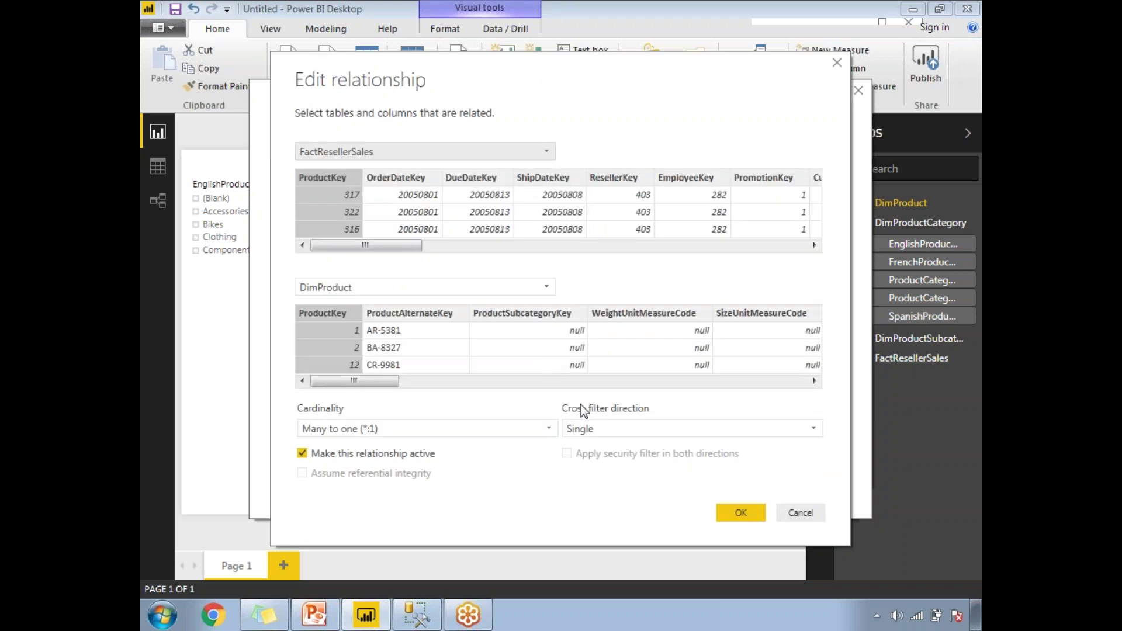
{"action": "left_click", "coordinate": [594, 428]}
{"action": "left_click", "coordinate": [584, 461]}
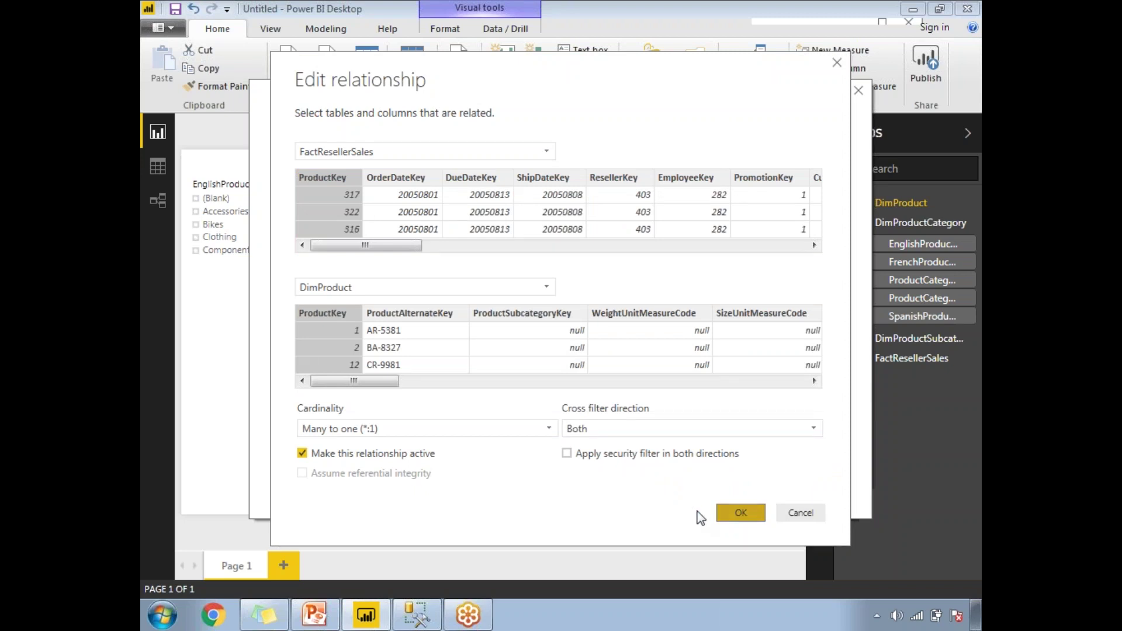
{"action": "left_click", "coordinate": [724, 511]}
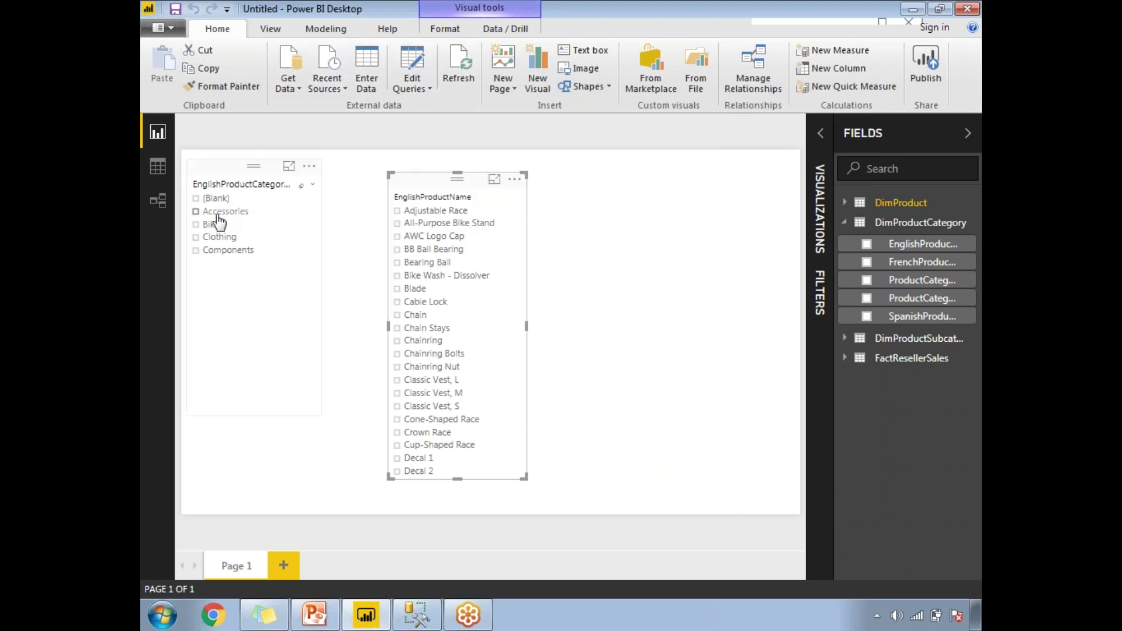
Recheck how Accessories filters the product slicer, and clear the selections in both slicers
{"action": "left_click", "coordinate": [219, 215]}
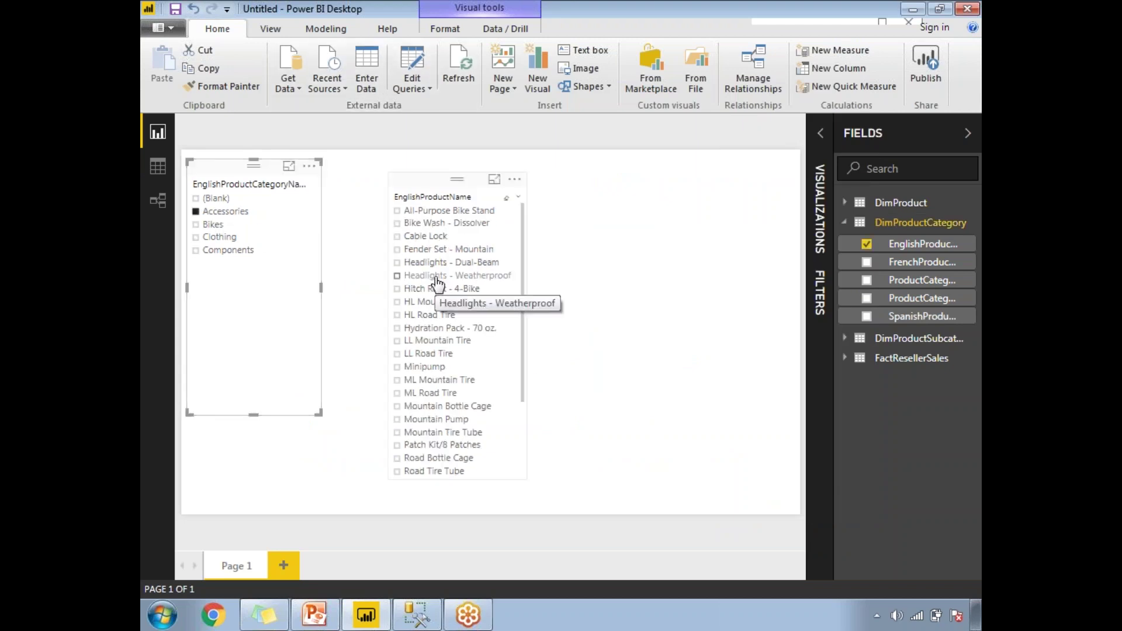
{"action": "left_click", "coordinate": [302, 188]}
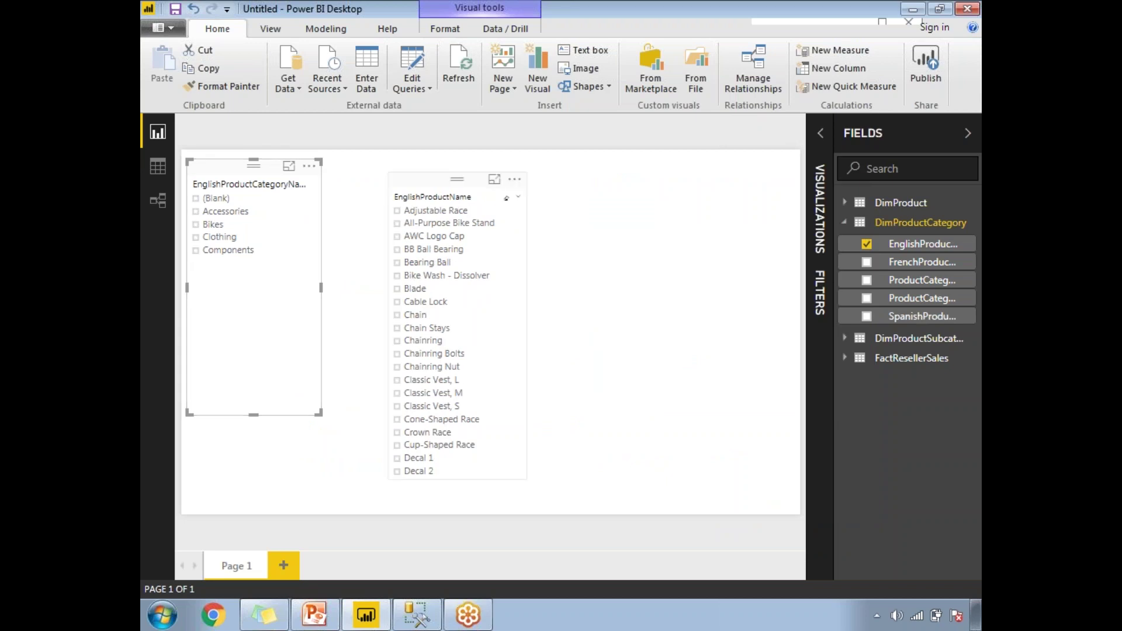
{"action": "left_click", "coordinate": [507, 206]}
Check how single products such as Chainring Nut, Classic Vest, L, Cone-Shaped Race, Full-Finger Gloves, S and Hex Nut 19 filter the category slicer
{"action": "left_click", "coordinate": [451, 367]}
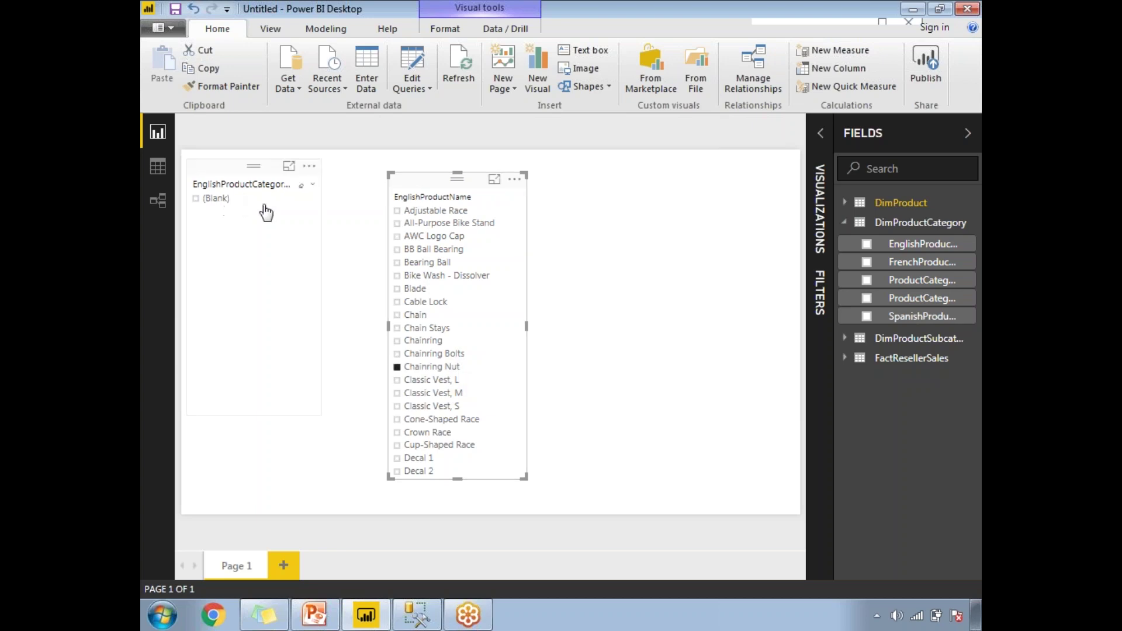
{"action": "left_click", "coordinate": [426, 381]}
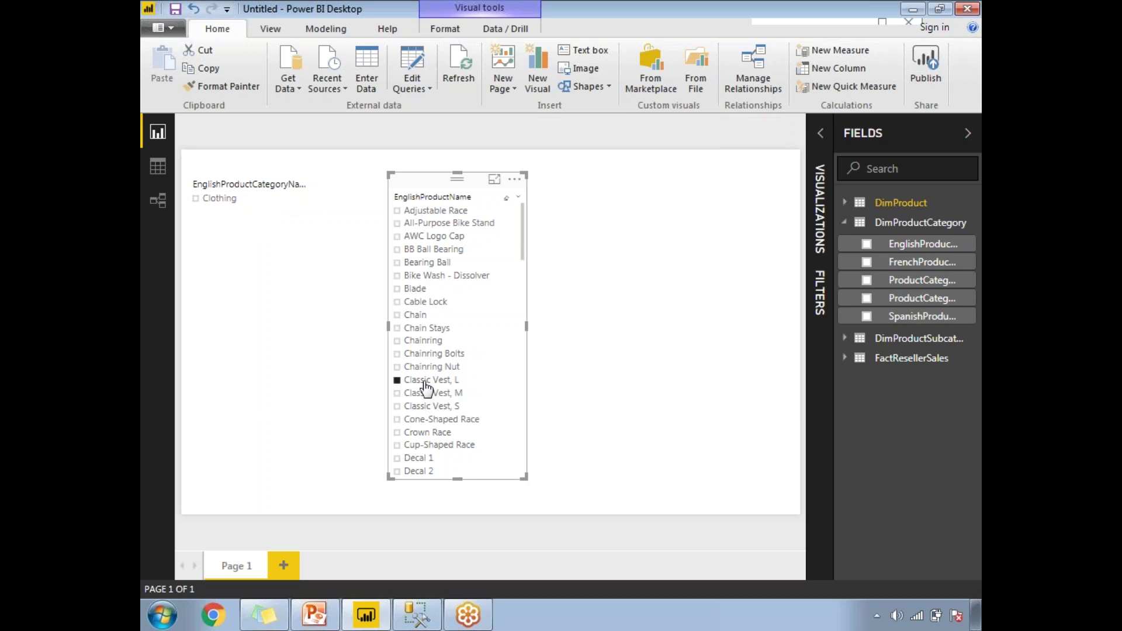
{"action": "left_click", "coordinate": [448, 407]}
{"action": "left_click", "coordinate": [445, 420]}
{"action": "scroll", "coordinate": [431, 323], "scroll_direction": "down", "scroll_amount": 3}
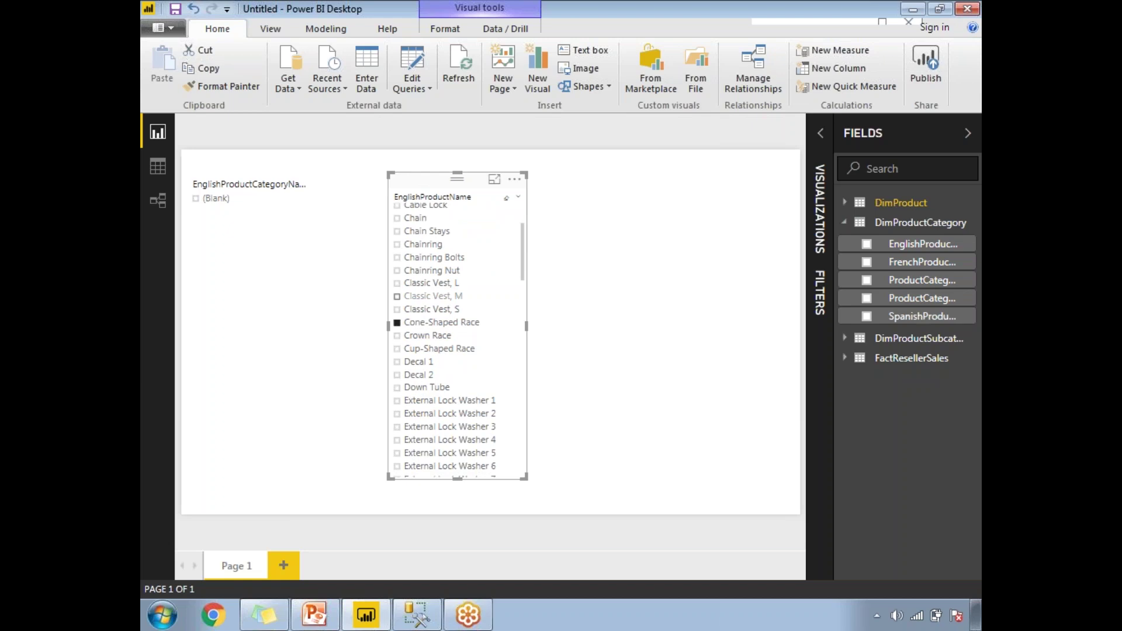
{"action": "scroll", "coordinate": [525, 296], "scroll_direction": "down", "scroll_amount": 10}
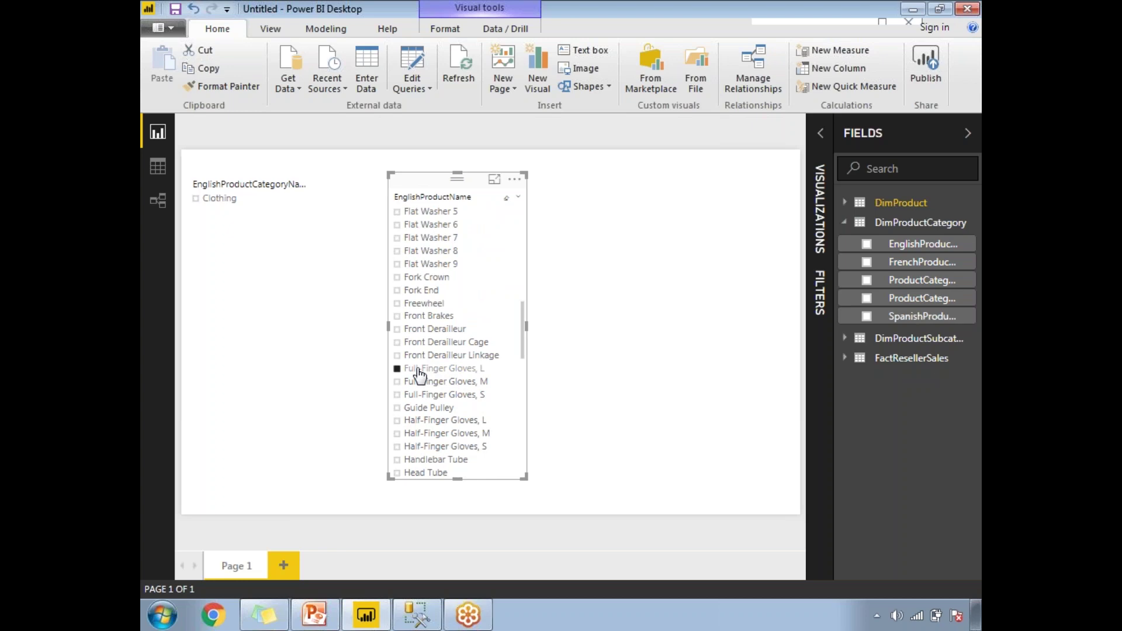
{"action": "left_click", "coordinate": [426, 395]}
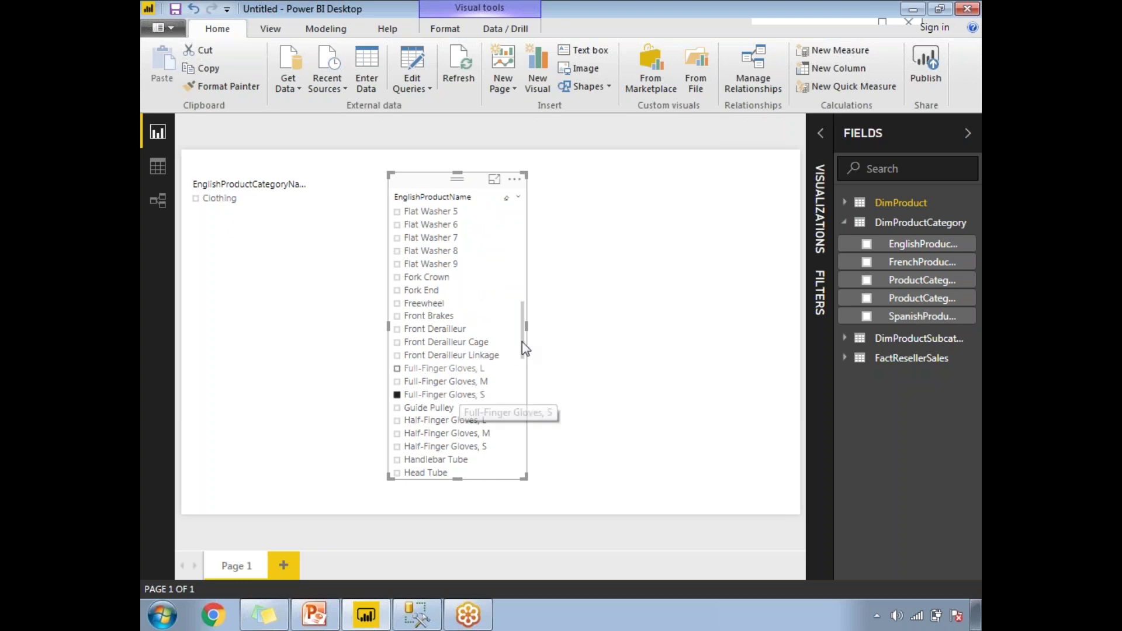
{"action": "scroll", "coordinate": [521, 346], "scroll_direction": "down", "scroll_amount": 6}
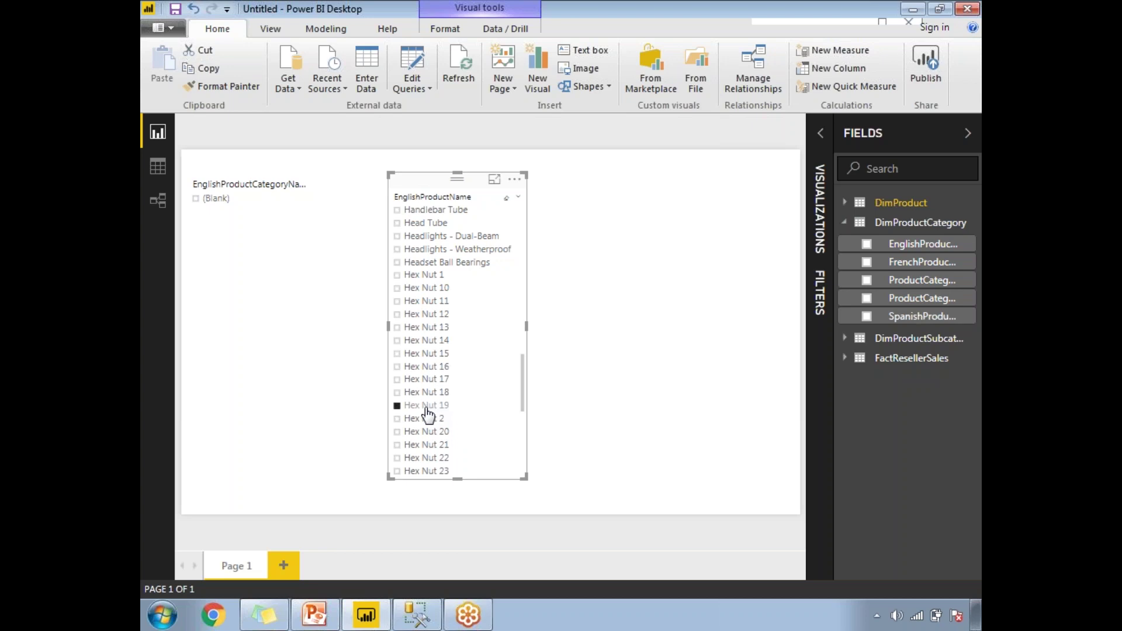
Expand the visualization settings beside the report and clear the selections in the product and category slicers
{"action": "left_click", "coordinate": [819, 224]}
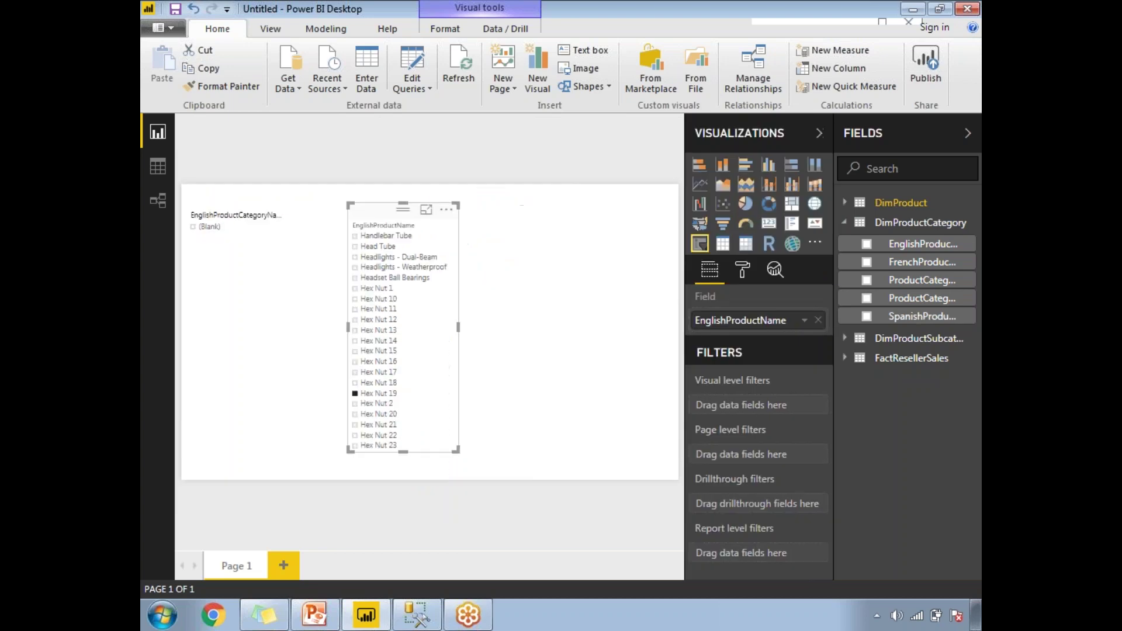
{"action": "left_click", "coordinate": [560, 281]}
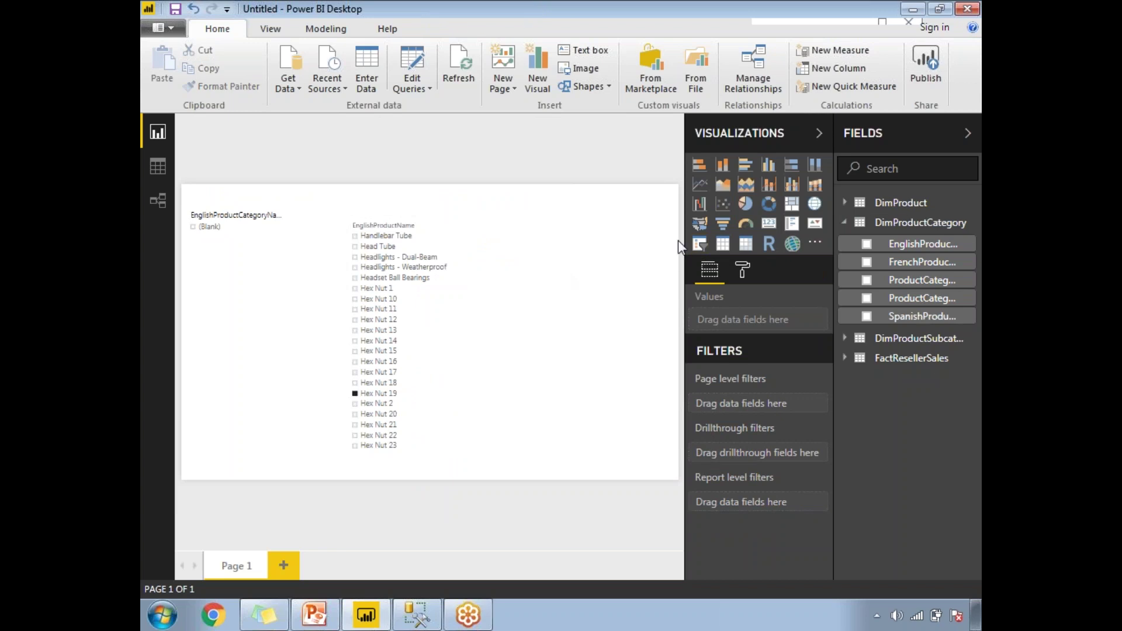
{"action": "left_click", "coordinate": [446, 233]}
{"action": "left_click", "coordinate": [277, 226]}
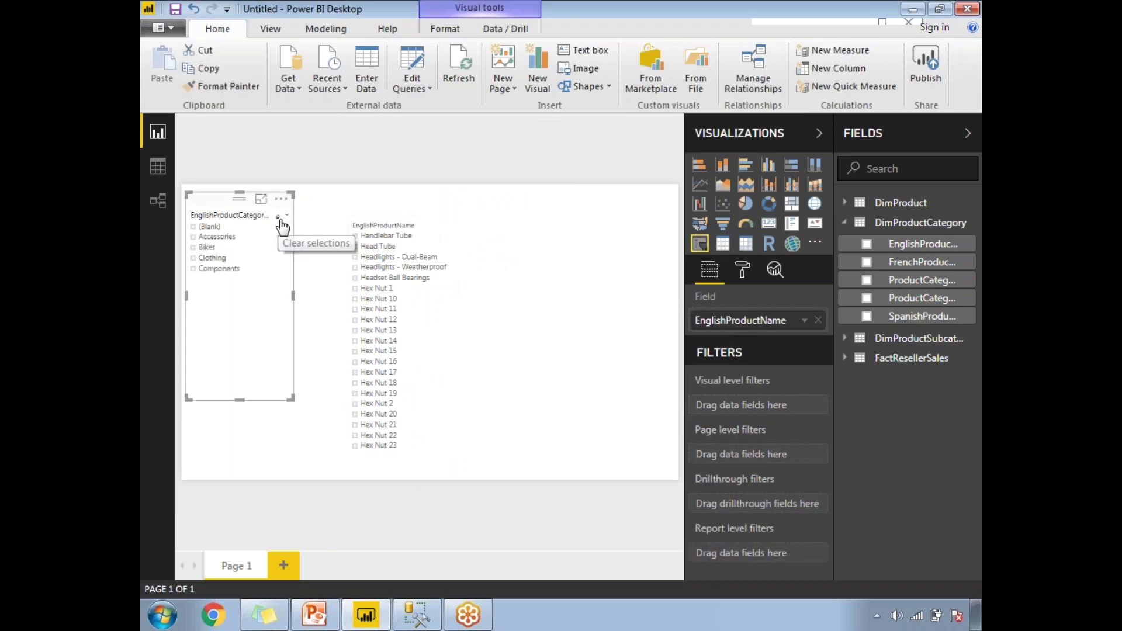
Add a slicer on DimProductSubcategory's English subcategory name, place it beside the product slicer and lengthen it to show more entries
{"action": "left_click", "coordinate": [593, 268]}
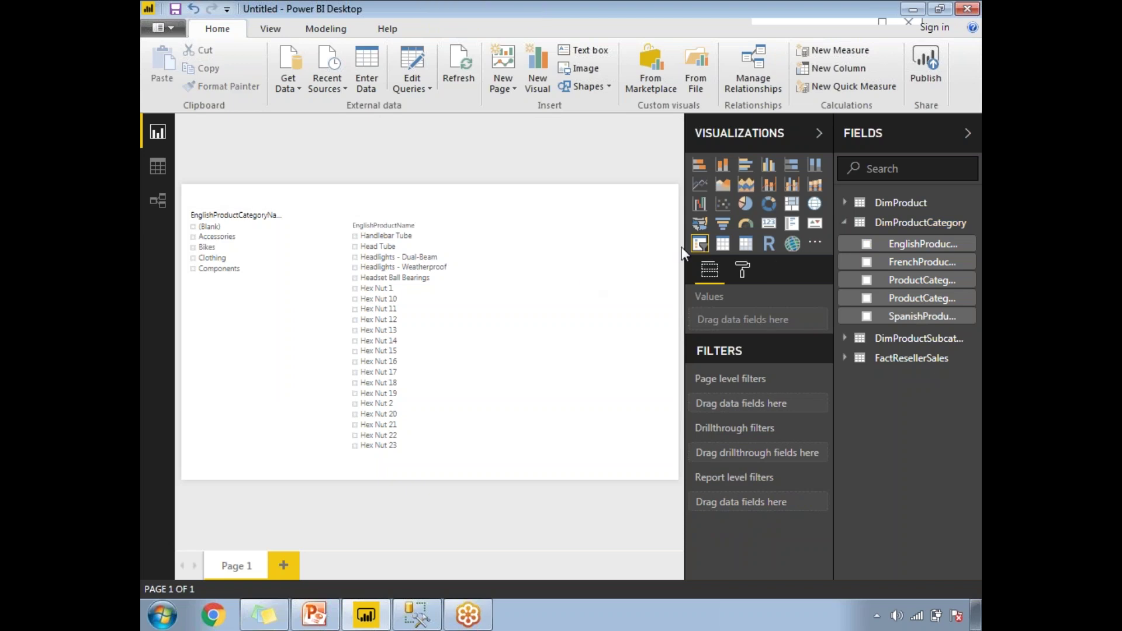
{"action": "left_click", "coordinate": [700, 245]}
{"action": "left_click_drag", "start_coordinate": [493, 198], "coordinate": [561, 203]}
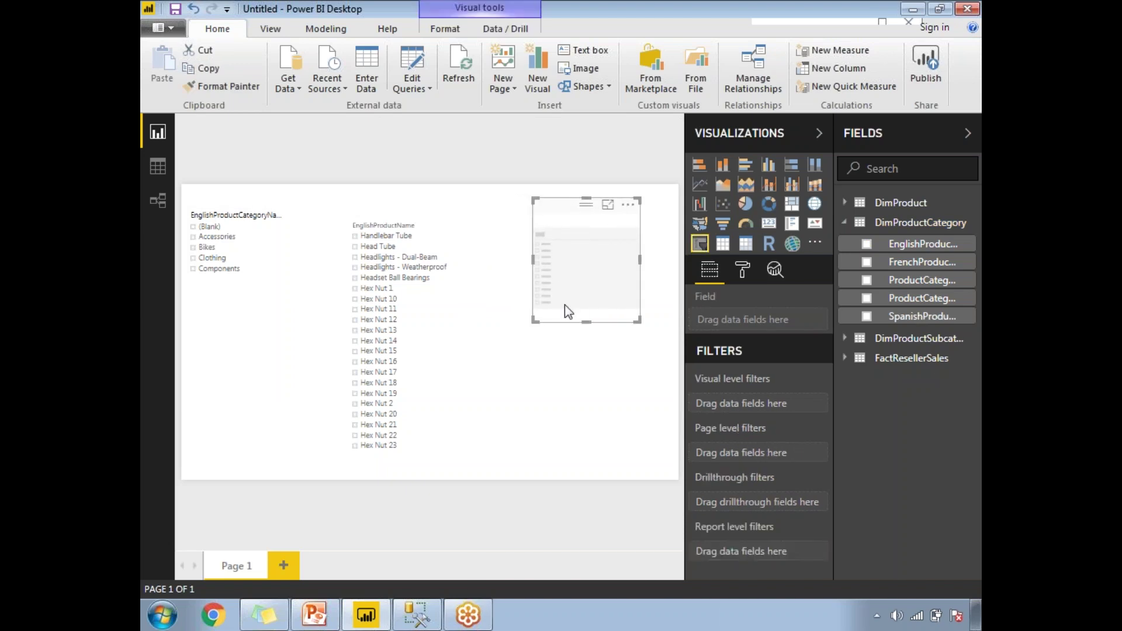
{"action": "left_click", "coordinate": [845, 224]}
{"action": "left_click", "coordinate": [844, 243]}
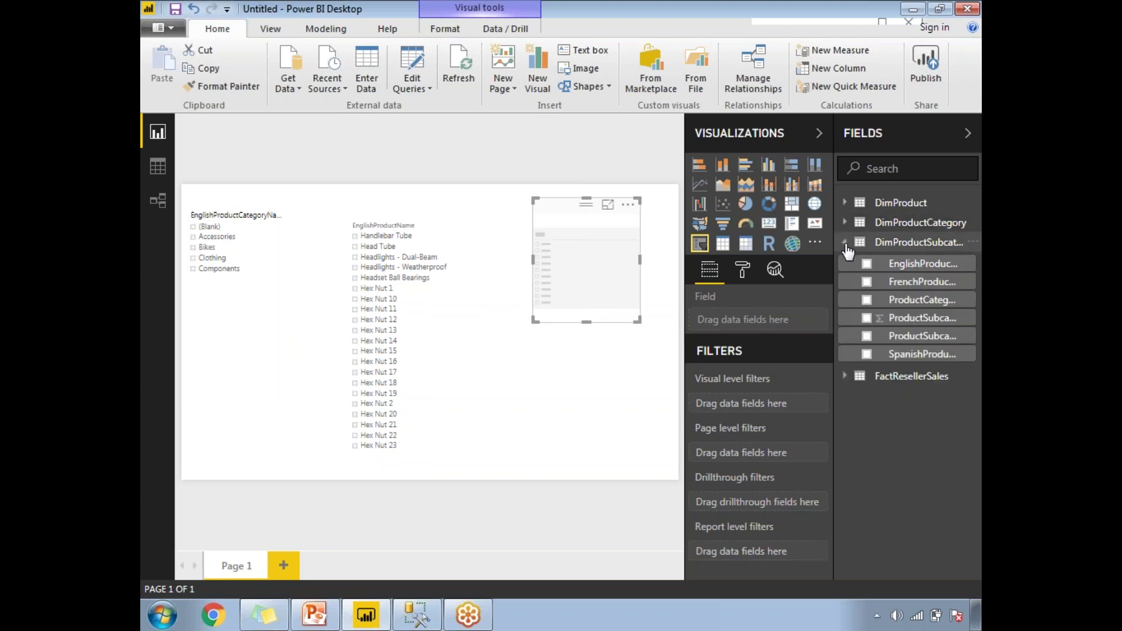
{"action": "left_click", "coordinate": [868, 266]}
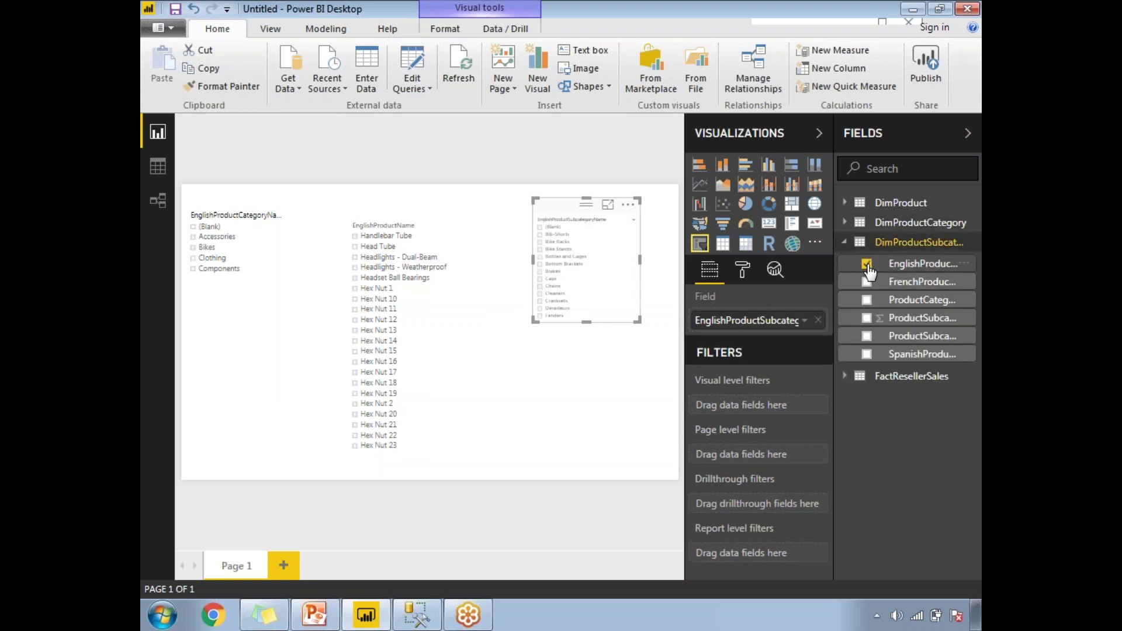
{"action": "left_click_drag", "start_coordinate": [584, 321], "coordinate": [576, 438]}
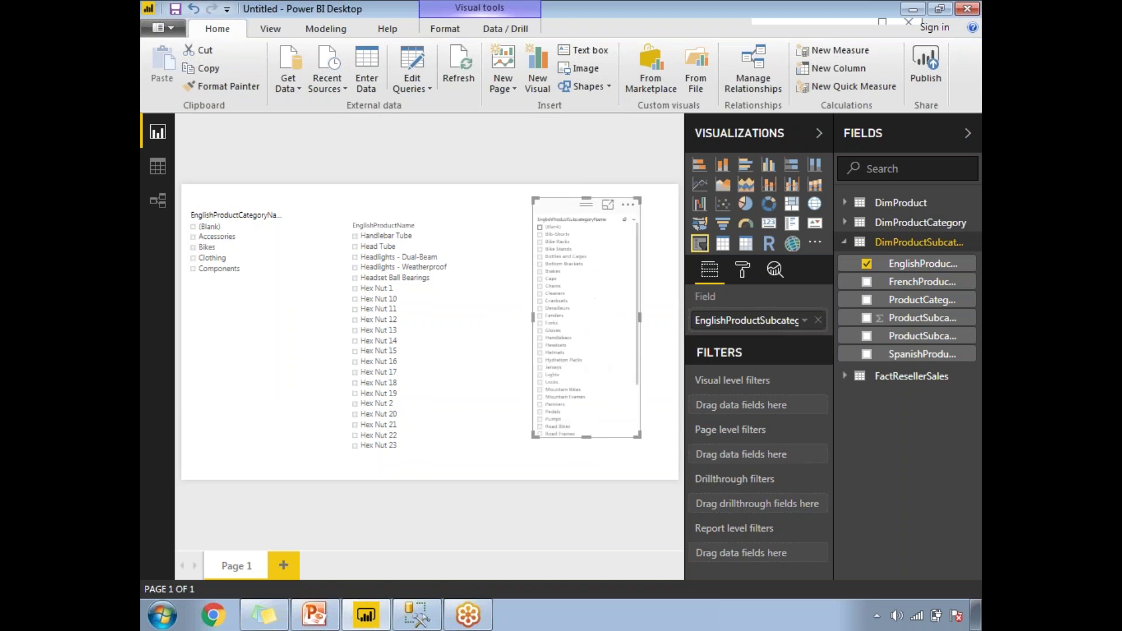
Set the header text size of the subcategory slicer to 14
{"action": "left_click", "coordinate": [741, 271]}
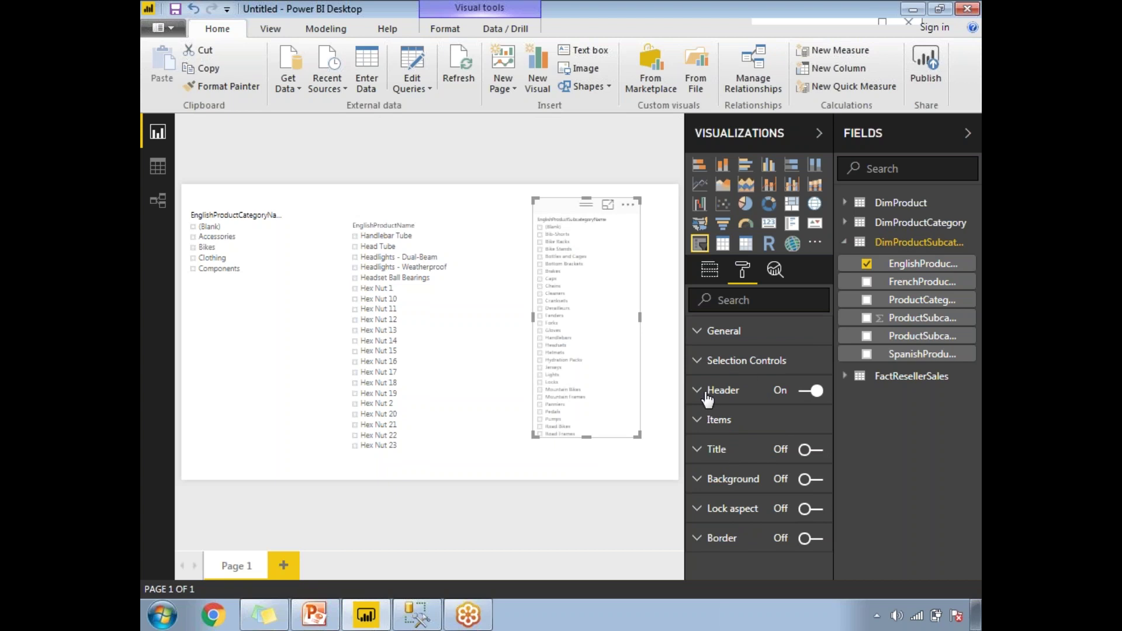
{"action": "left_click", "coordinate": [753, 390]}
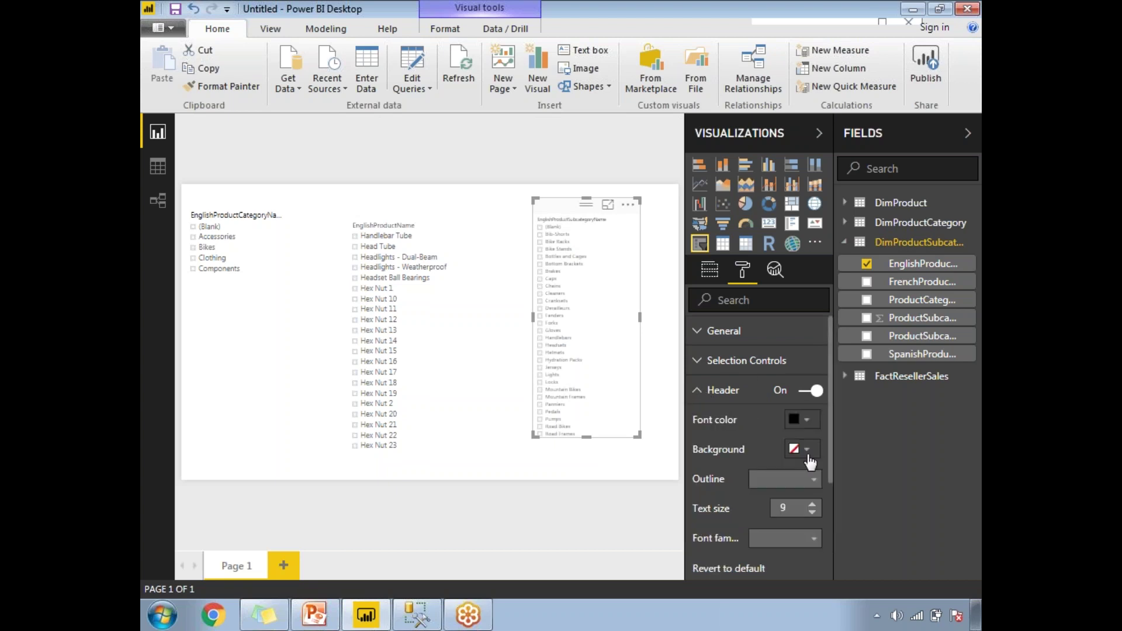
{"action": "left_click", "coordinate": [774, 508]}
{"action": "type", "text": "1"}
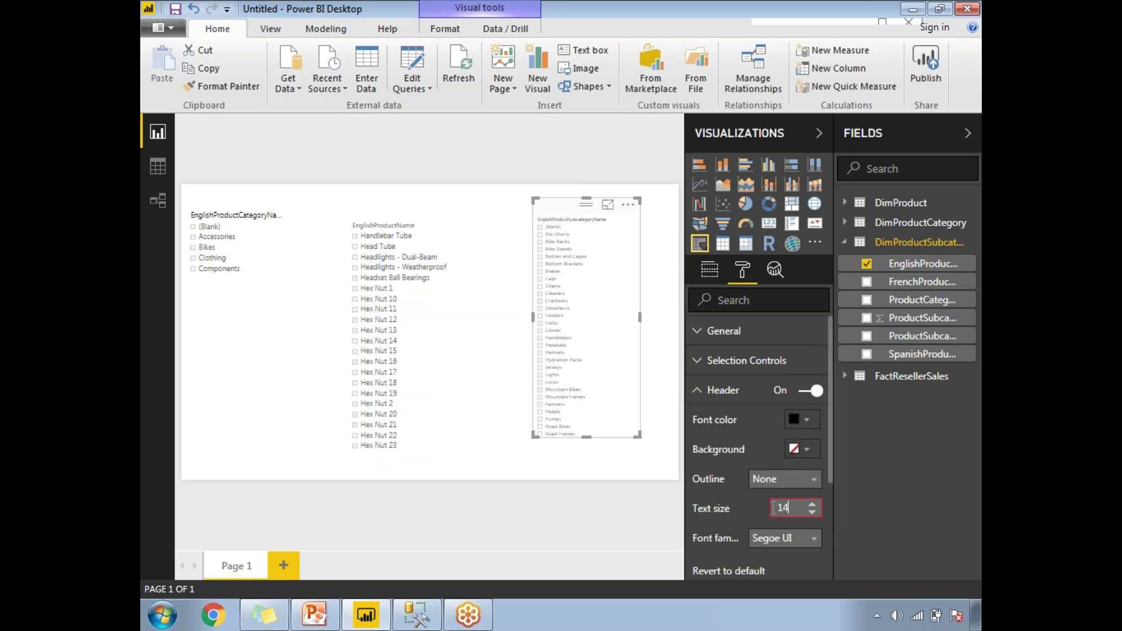
{"action": "type", "text": "4"}
{"action": "key", "text": "Return"}
{"action": "left_click", "coordinate": [541, 268]}
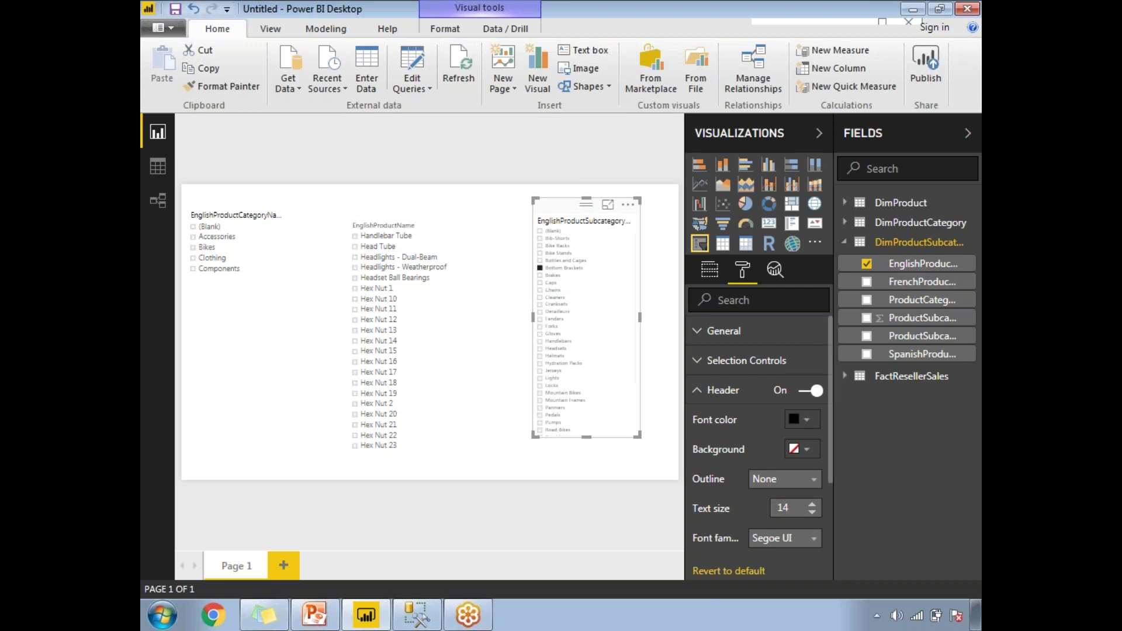
Set the item text size of the subcategory slicer to 14
{"action": "left_click", "coordinate": [699, 393]}
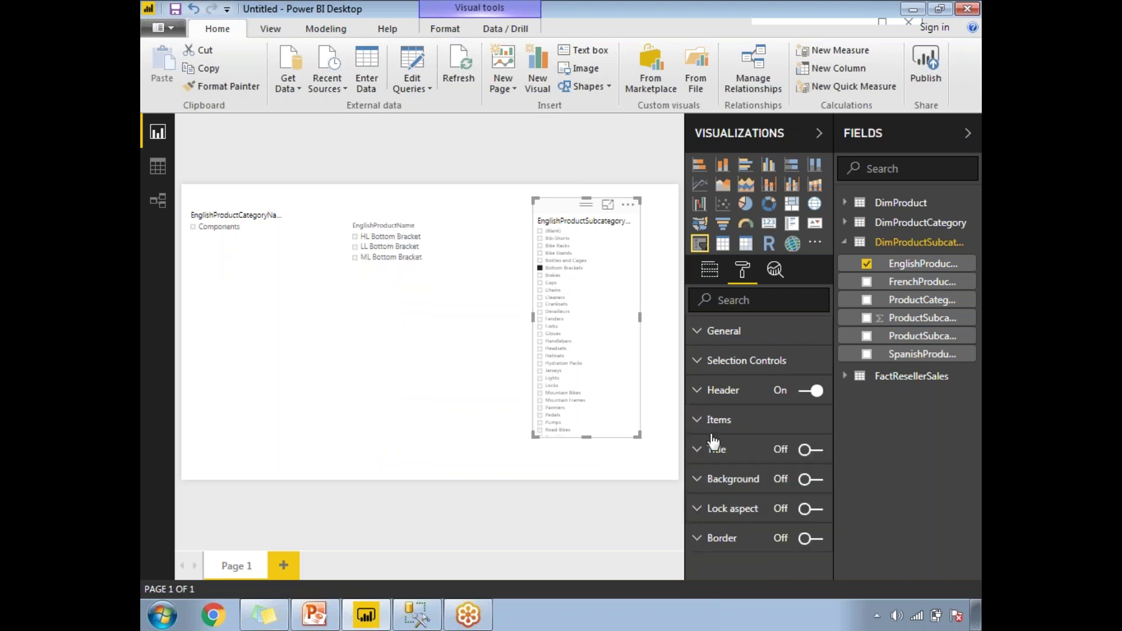
{"action": "left_click", "coordinate": [700, 421]}
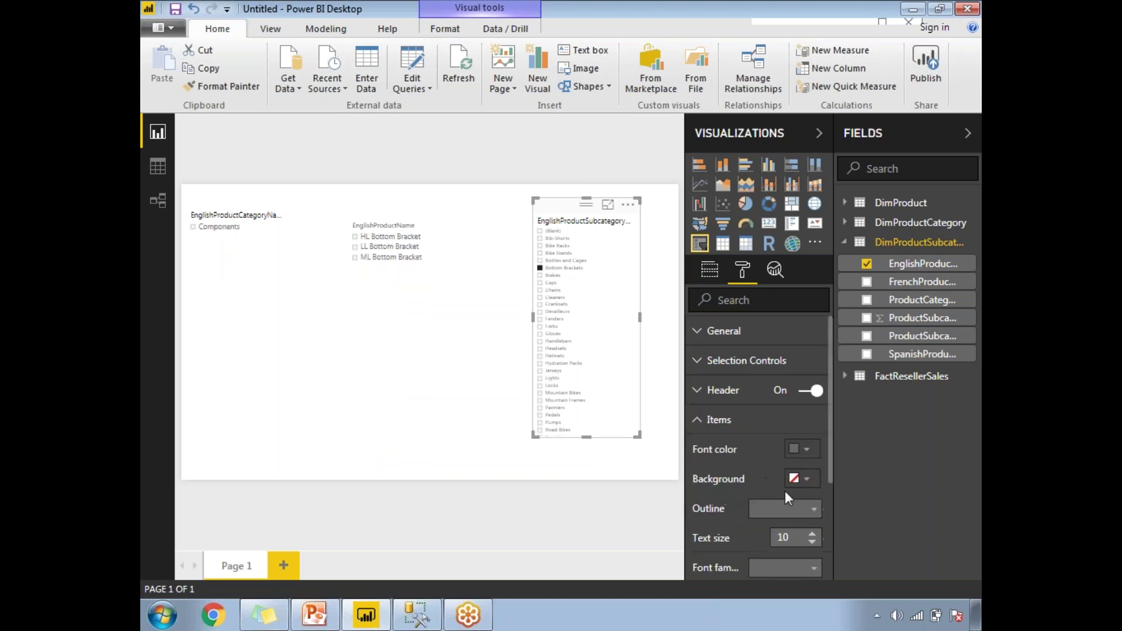
{"action": "type", "text": "14"}
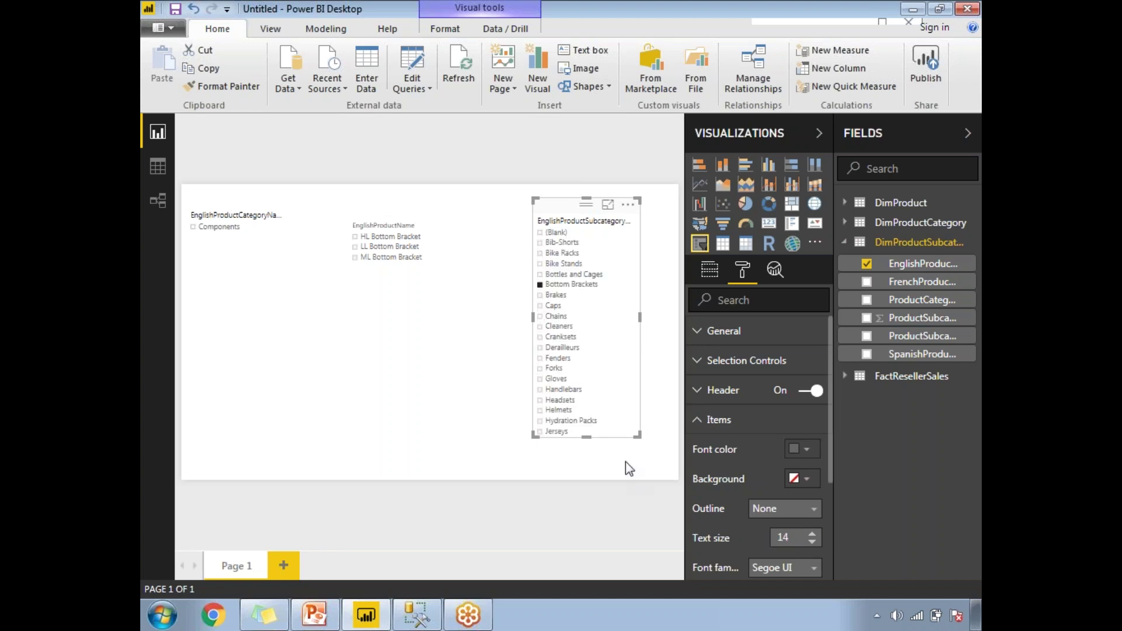
{"action": "left_click", "coordinate": [628, 467]}
Collapse the visualization and field lists to enlarge the report canvas, and clear the selection in the subcategory slicer
{"action": "left_click", "coordinate": [820, 134]}
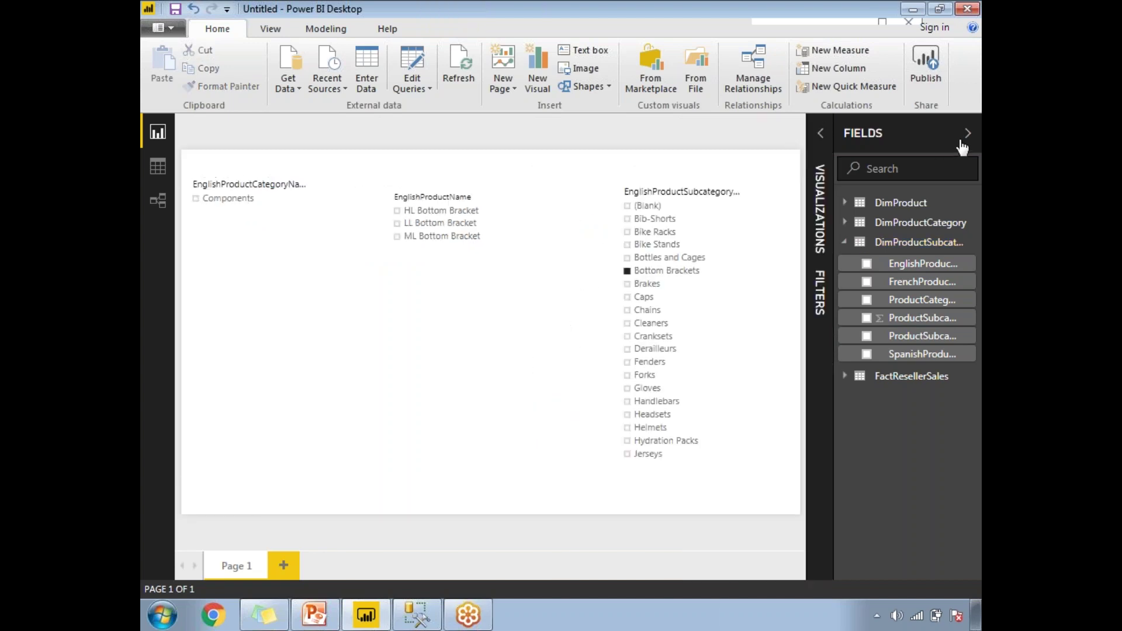
{"action": "left_click", "coordinate": [967, 135]}
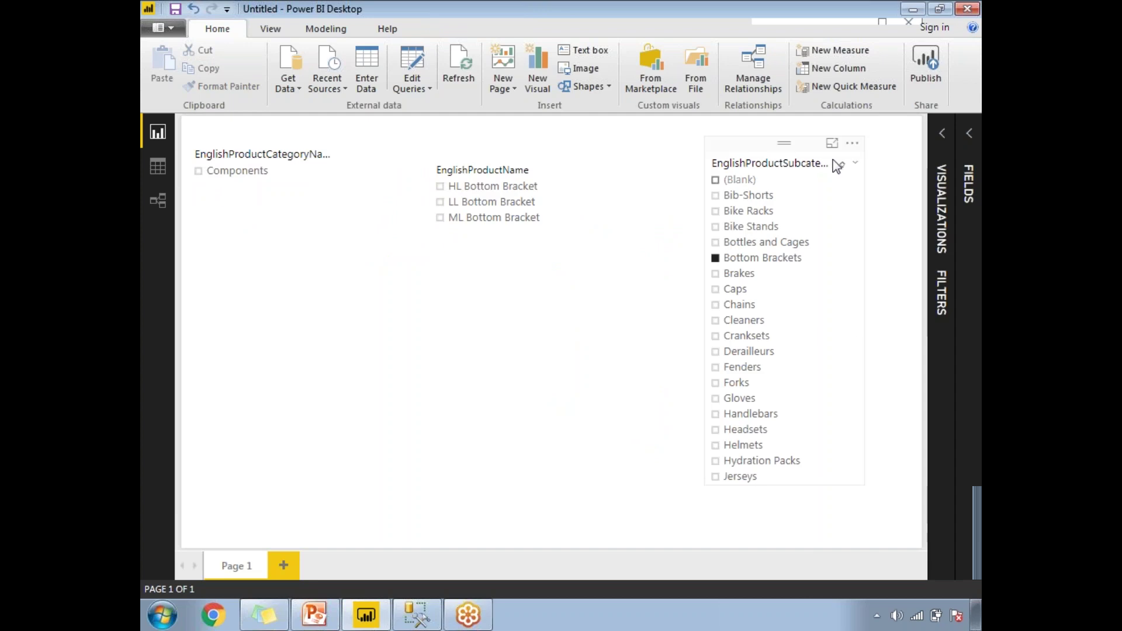
{"action": "left_click", "coordinate": [841, 164]}
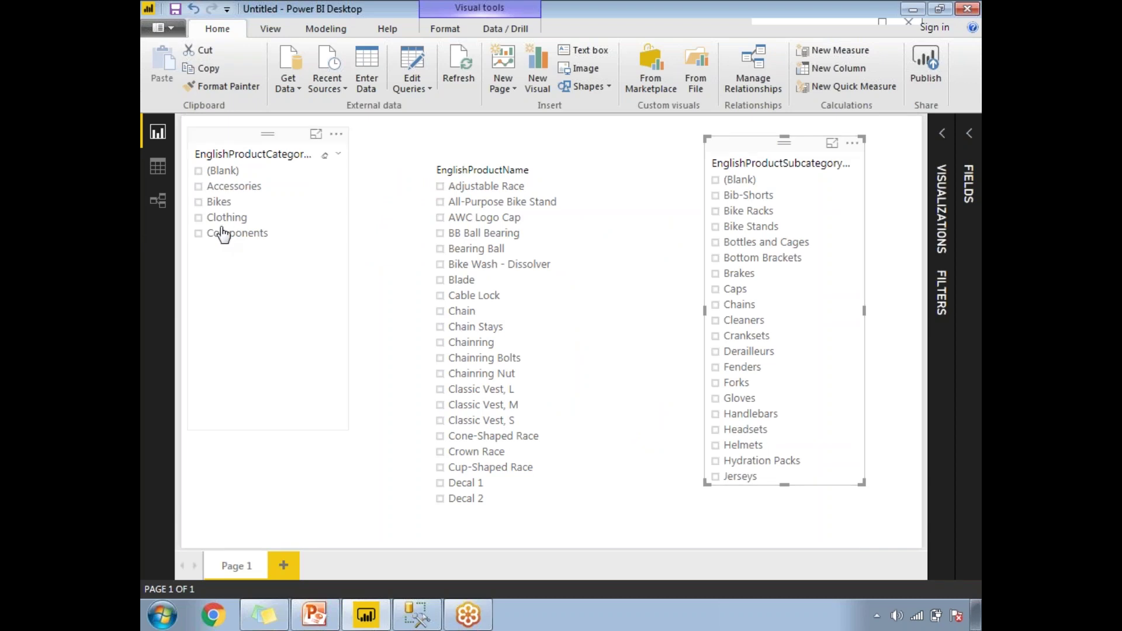
Check how Bikes and Clothing filter the product and subcategory slicers, and clear the category selection
{"action": "left_click", "coordinate": [215, 204]}
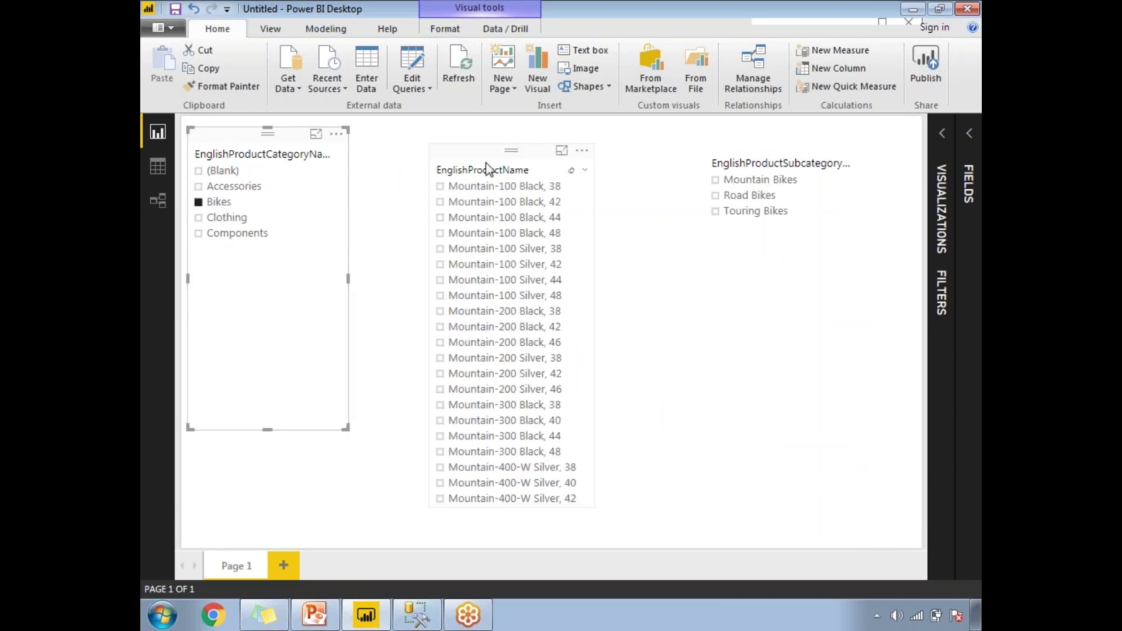
{"action": "left_click", "coordinate": [220, 219]}
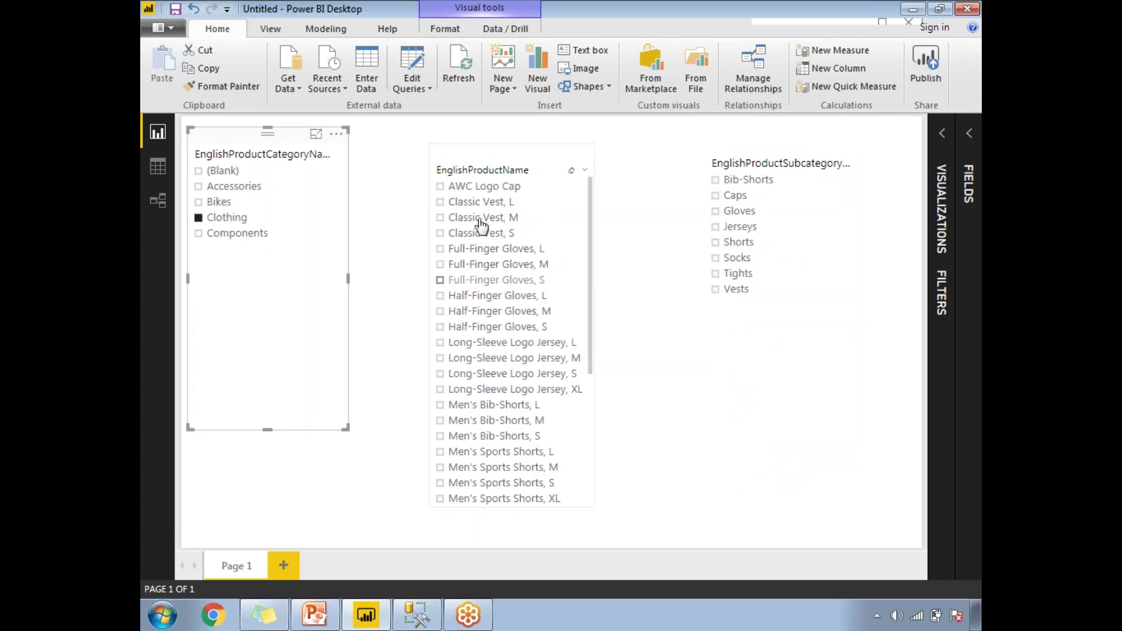
{"action": "left_click", "coordinate": [334, 155]}
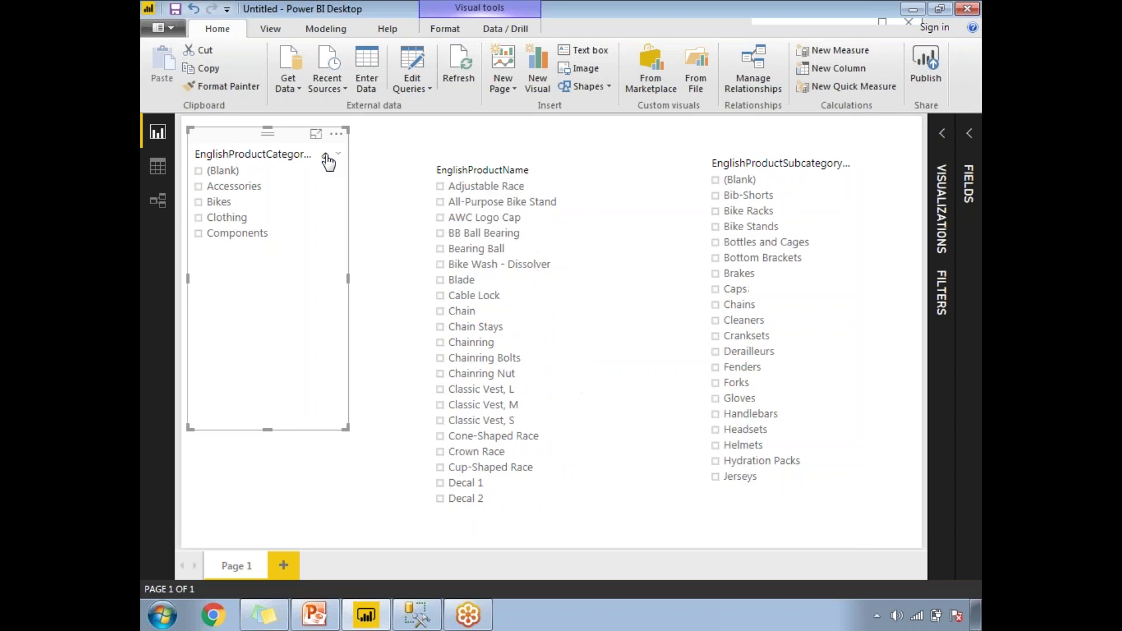
Check how Cleaners and Cranksets filter the category and product slicers, and clear any selections in those two slicers
{"action": "left_click", "coordinate": [744, 321]}
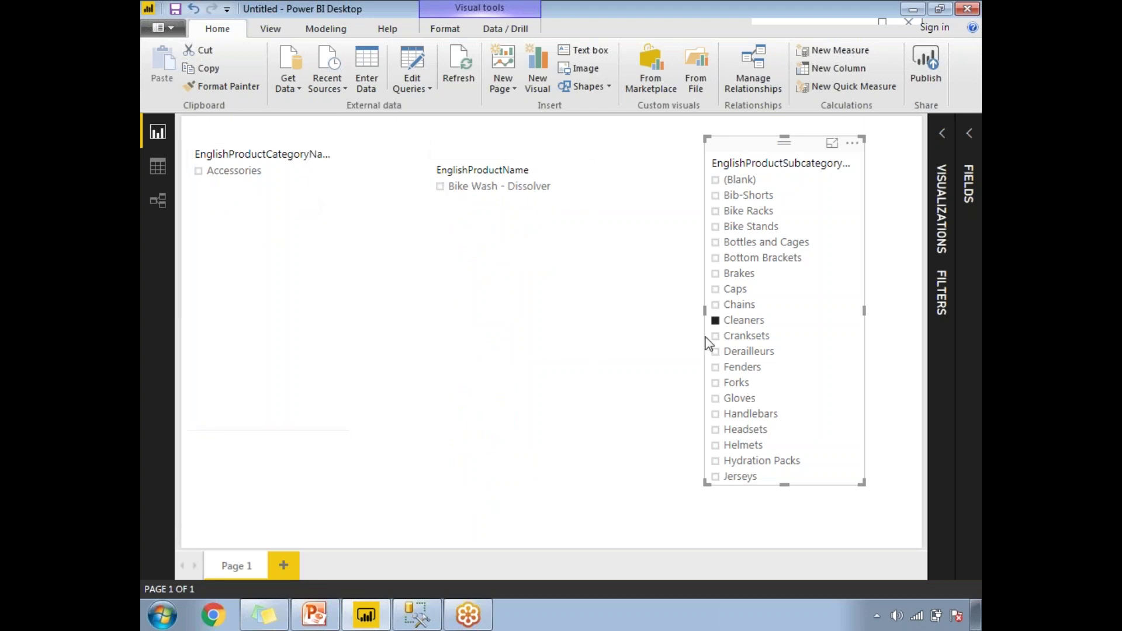
{"action": "left_click", "coordinate": [753, 342]}
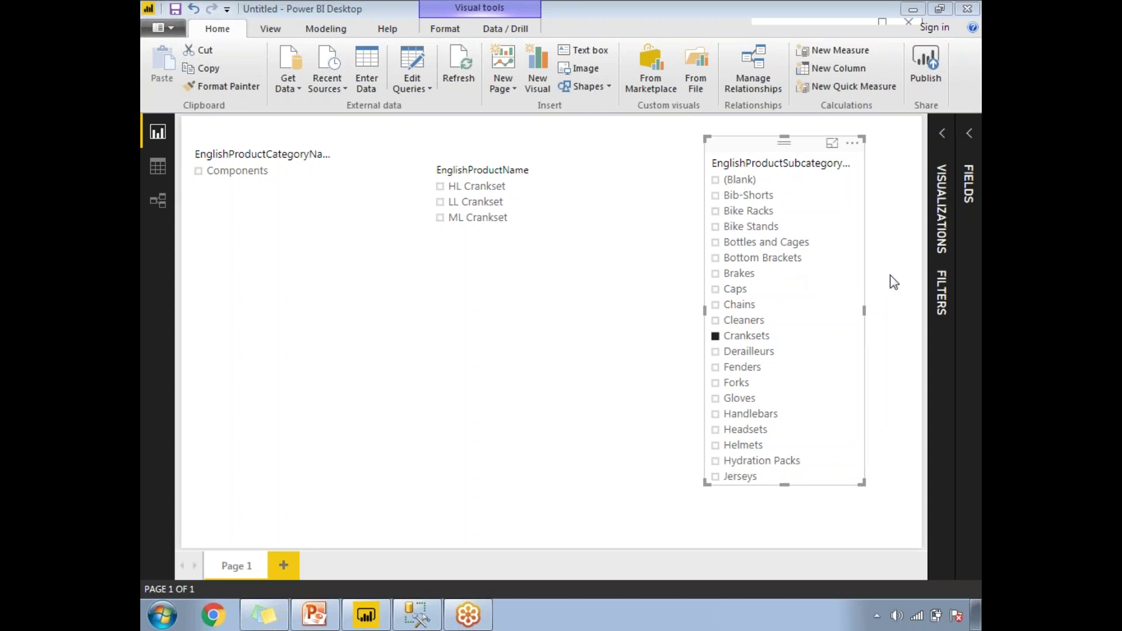
{"action": "mouse_move", "coordinate": [850, 166]}
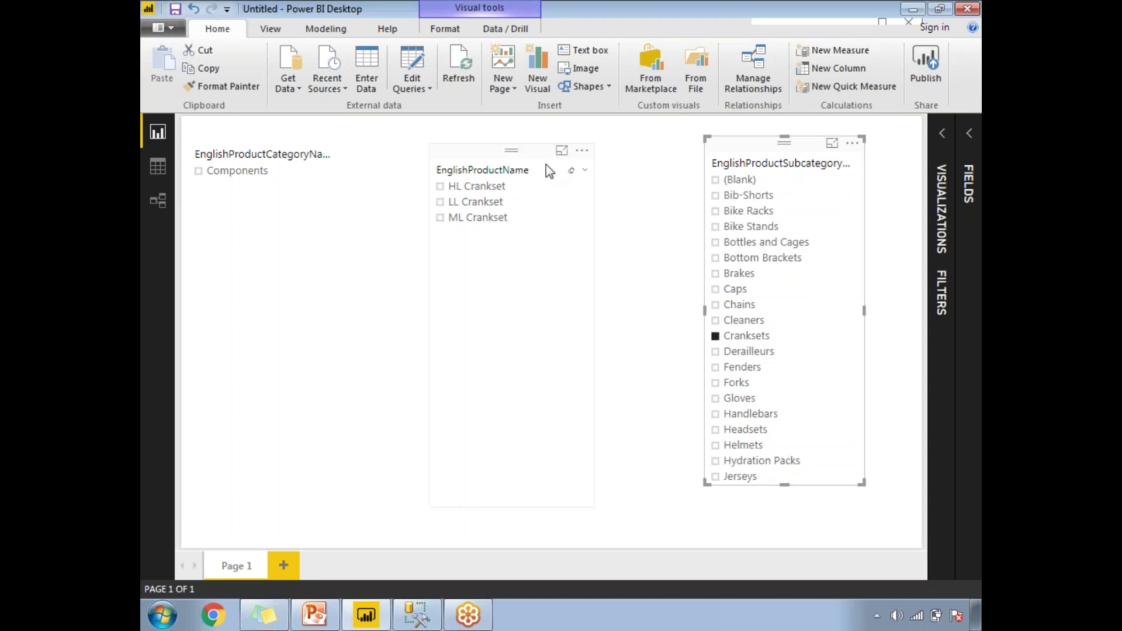
{"action": "left_click", "coordinate": [571, 175]}
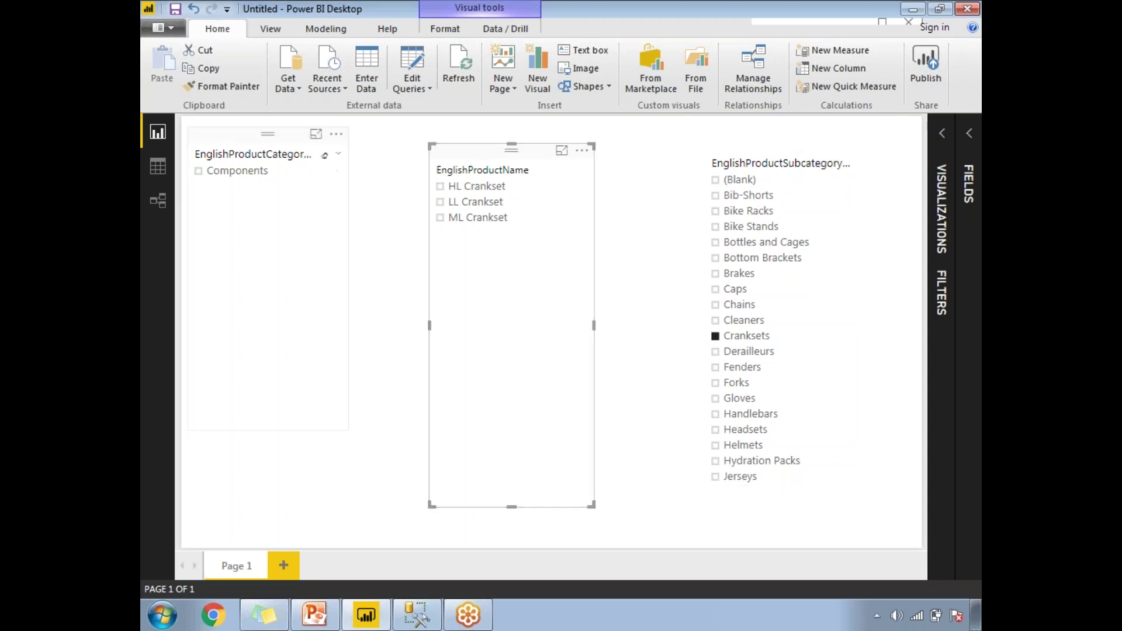
{"action": "left_click", "coordinate": [325, 155]}
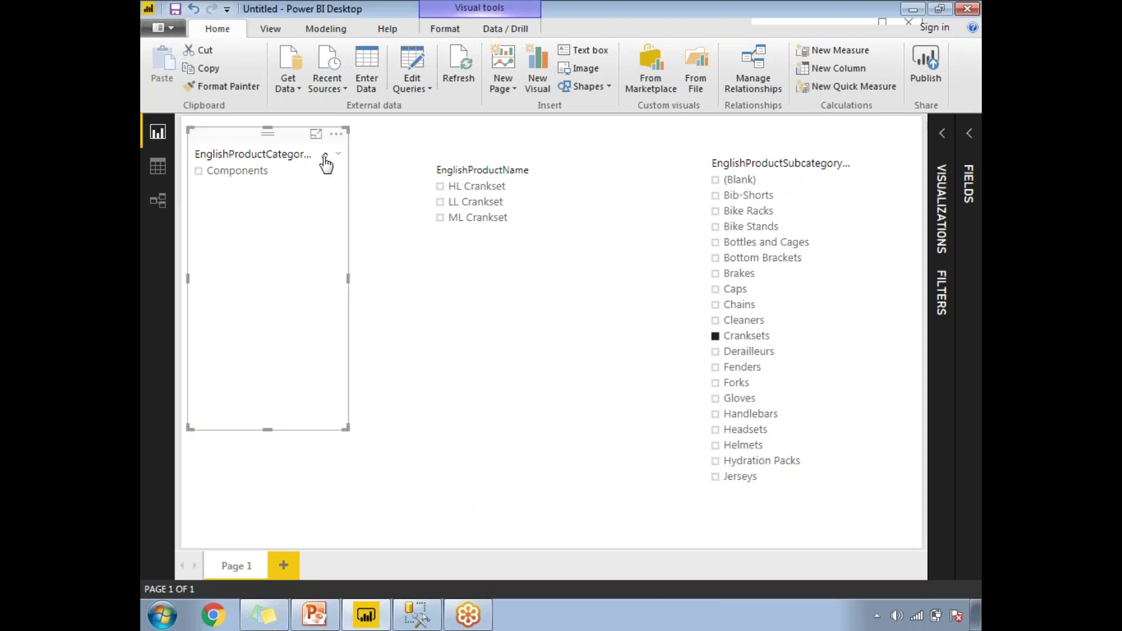